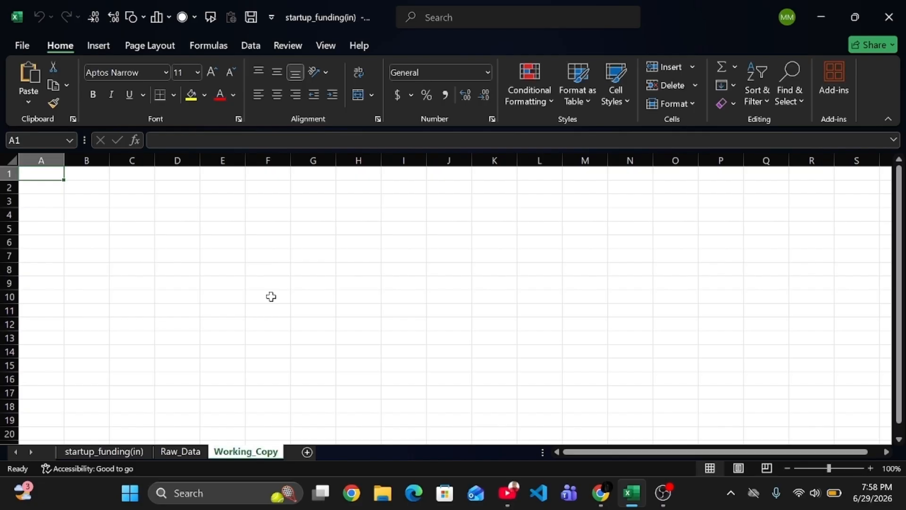
# - Add a new worksheet after Working_Copy and rename it Lookup_Tables
pyautogui.click(307, 451)
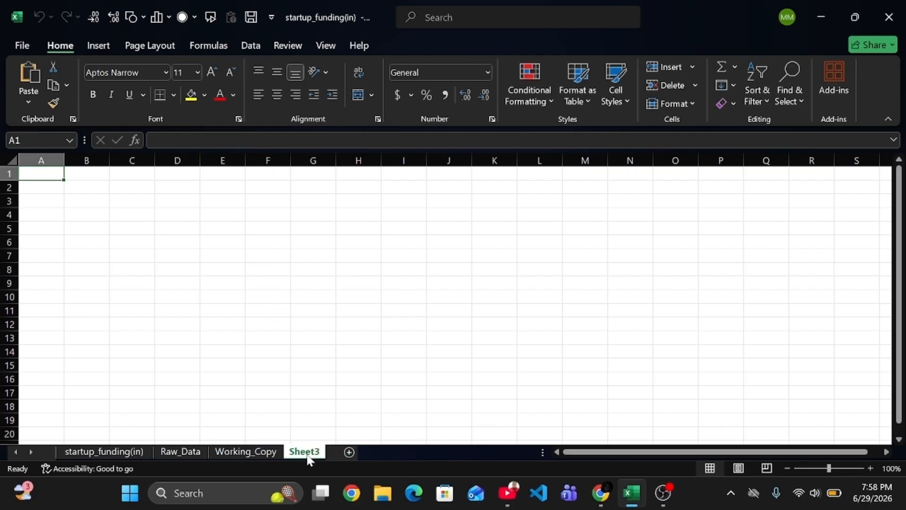
pyautogui.rightClick(308, 452)
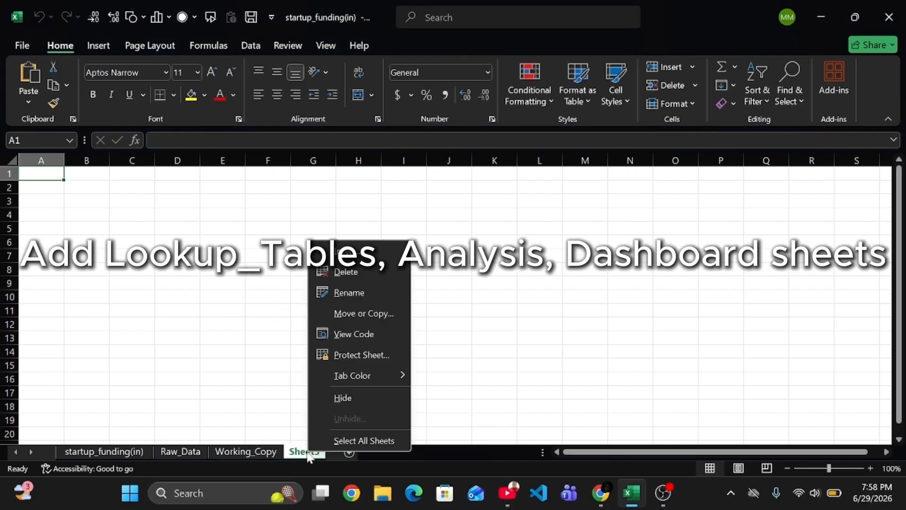
pyautogui.click(364, 289)
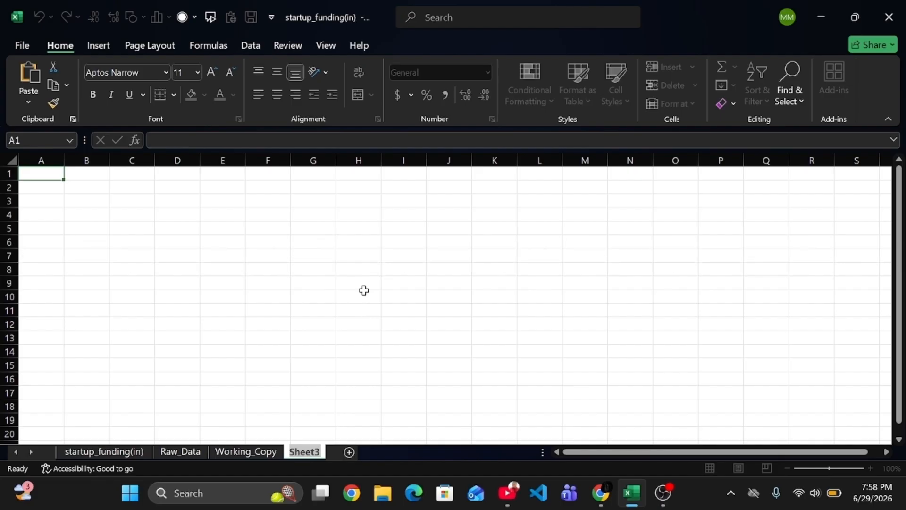
pyautogui.write('Looku')
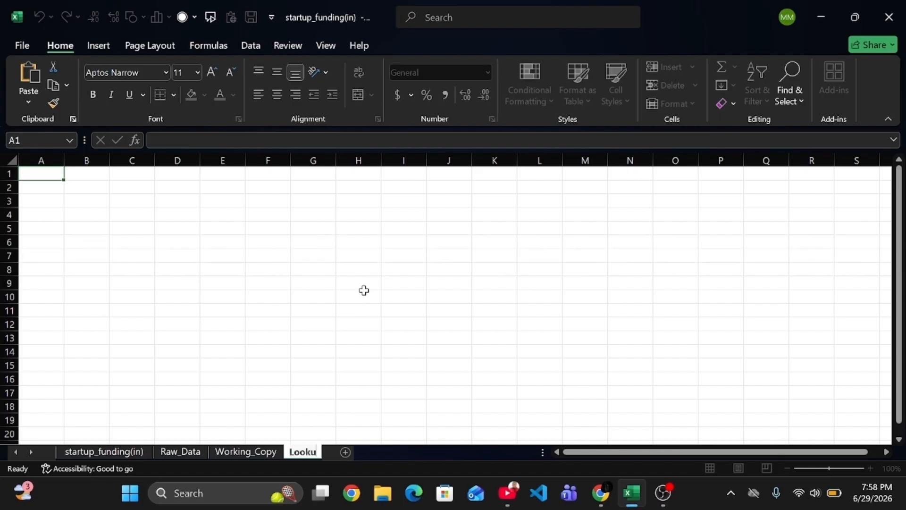
pyautogui.write('p_Tables')
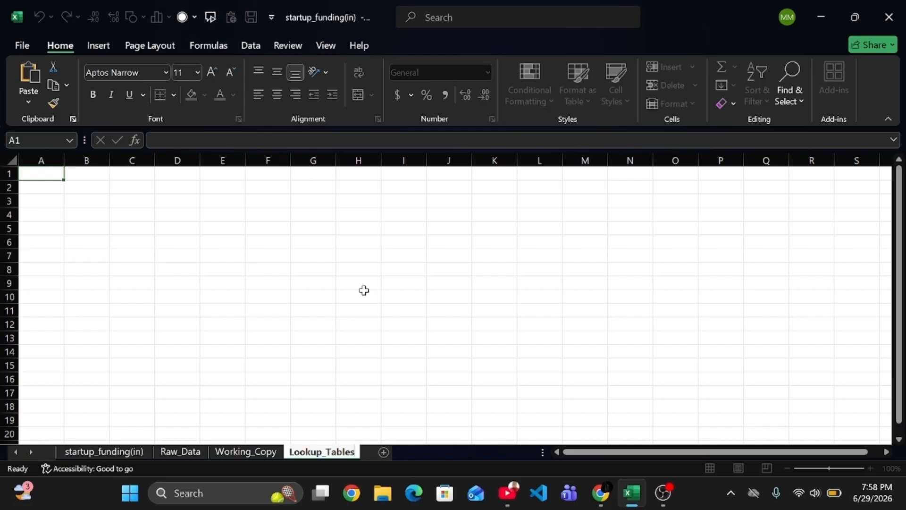
pyautogui.press('Return')
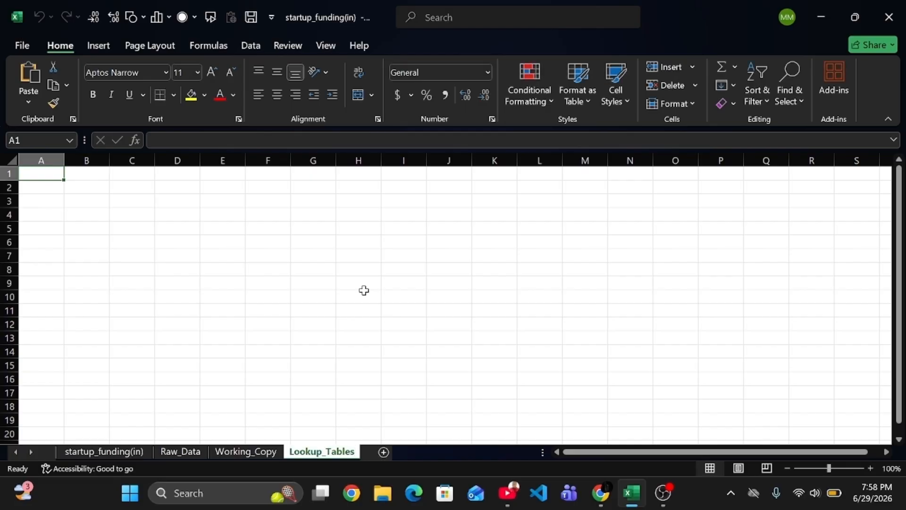
# - Add another worksheet after Lookup_Tables and rename it Analysis
pyautogui.click(384, 451)
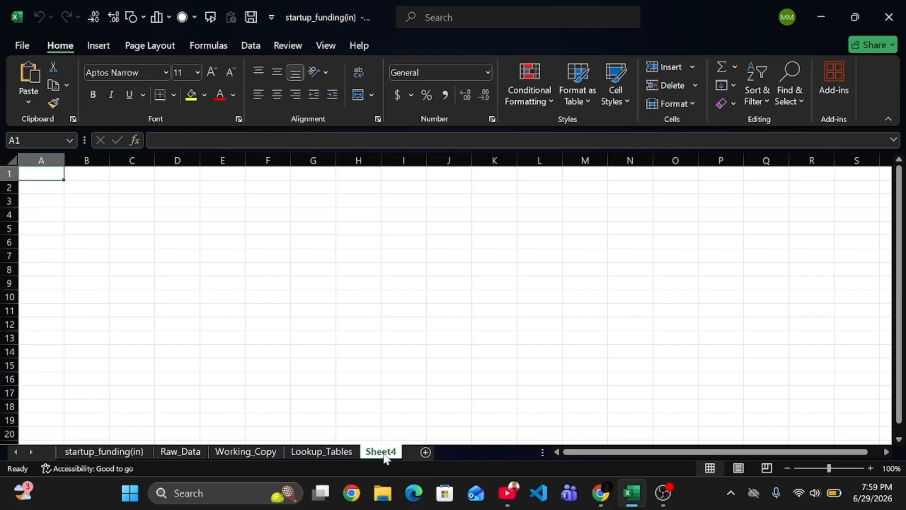
pyautogui.rightClick(385, 457)
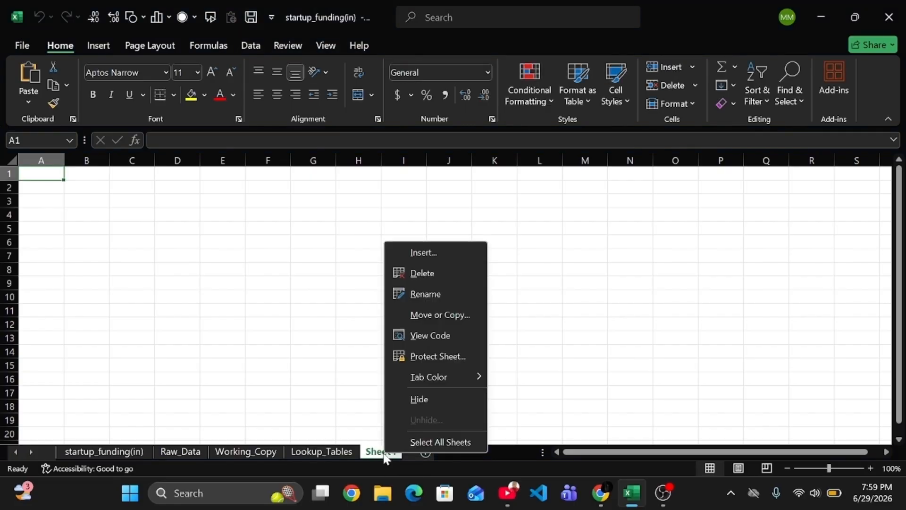
pyautogui.click(440, 294)
pyautogui.write('A')
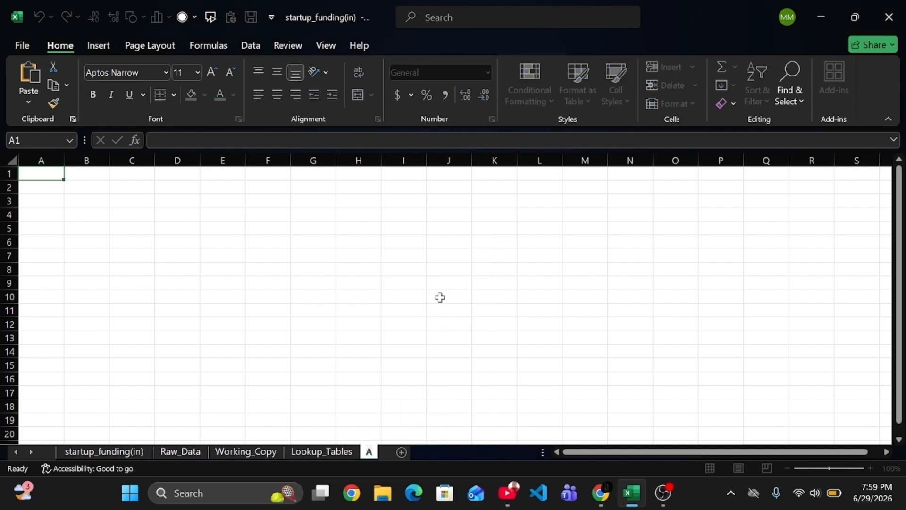
pyautogui.write('nalysis')
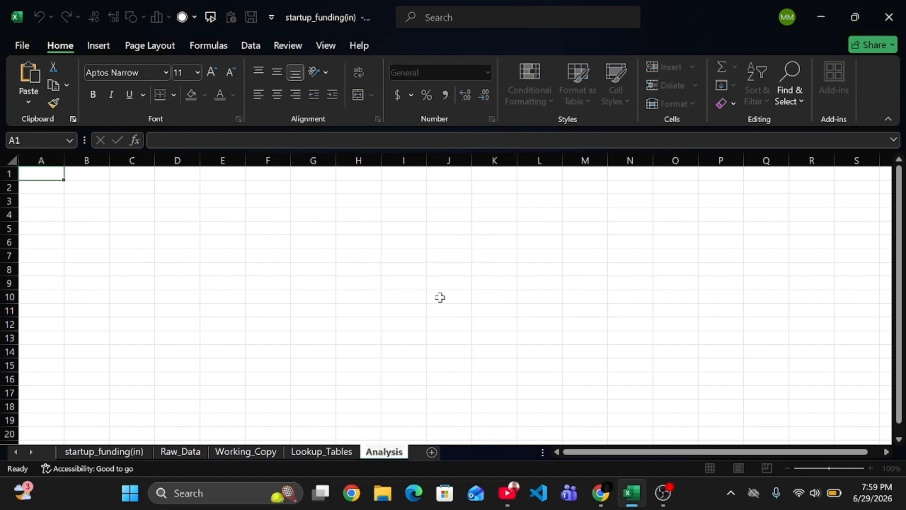
pyautogui.press('Return')
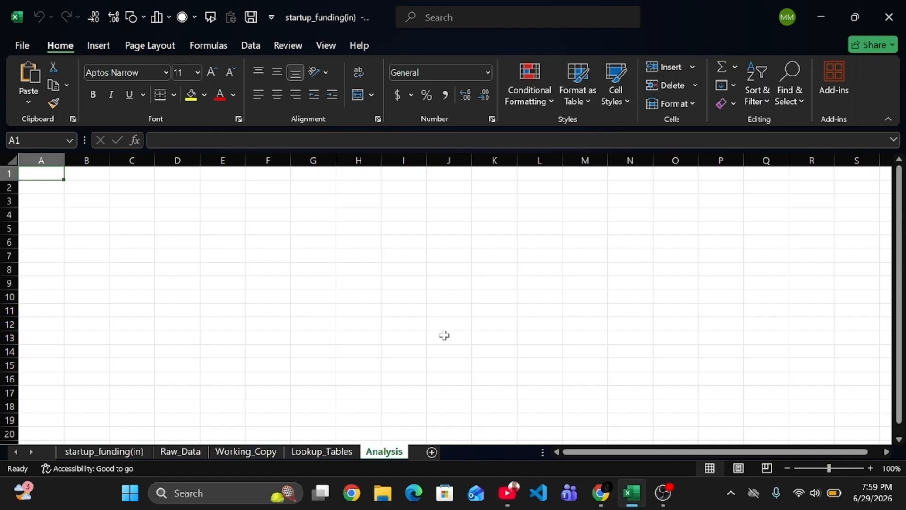
# - Add a worksheet after Analysis and rename it Dashboard
pyautogui.click(431, 452)
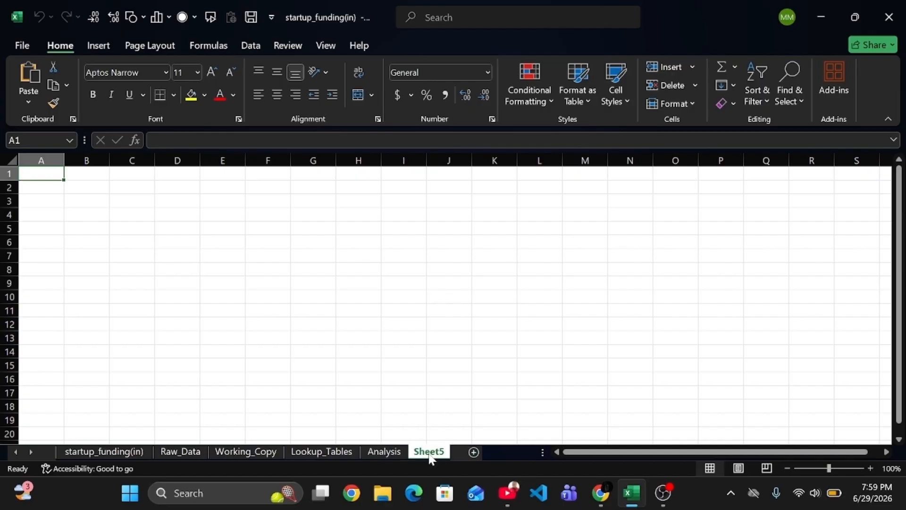
pyautogui.write('D')
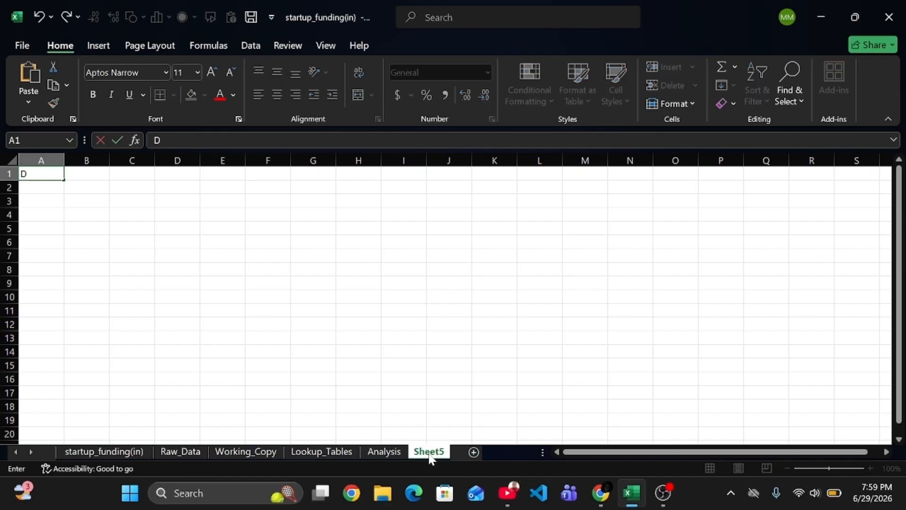
pyautogui.hotkey('ctrl', 'Return')
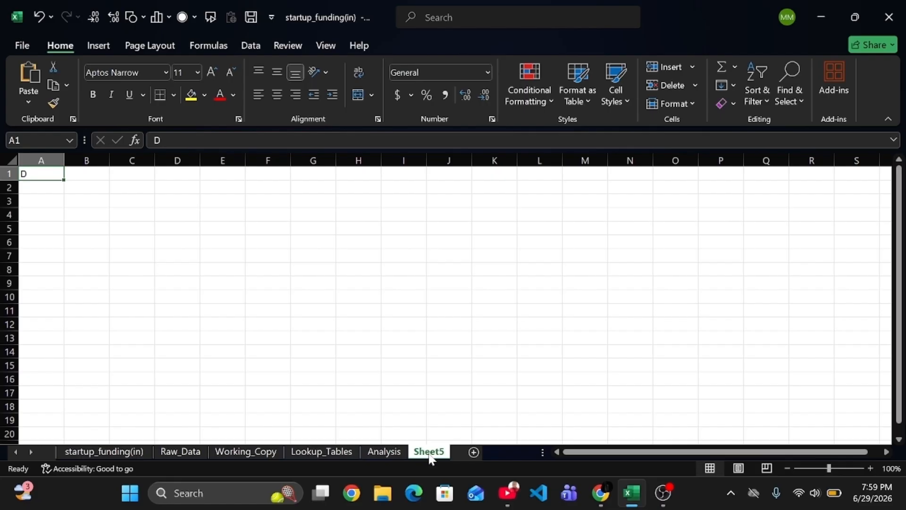
pyautogui.rightClick(429, 456)
pyautogui.click(480, 291)
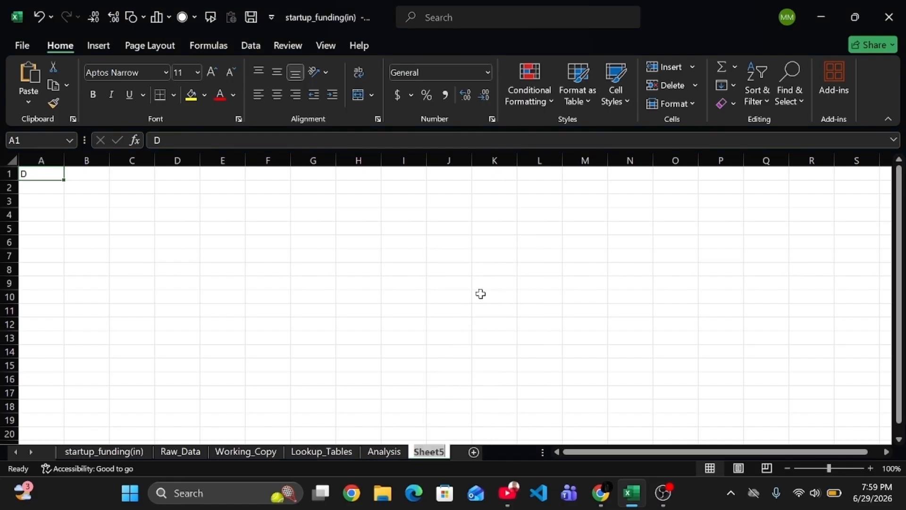
pyautogui.write('Das')
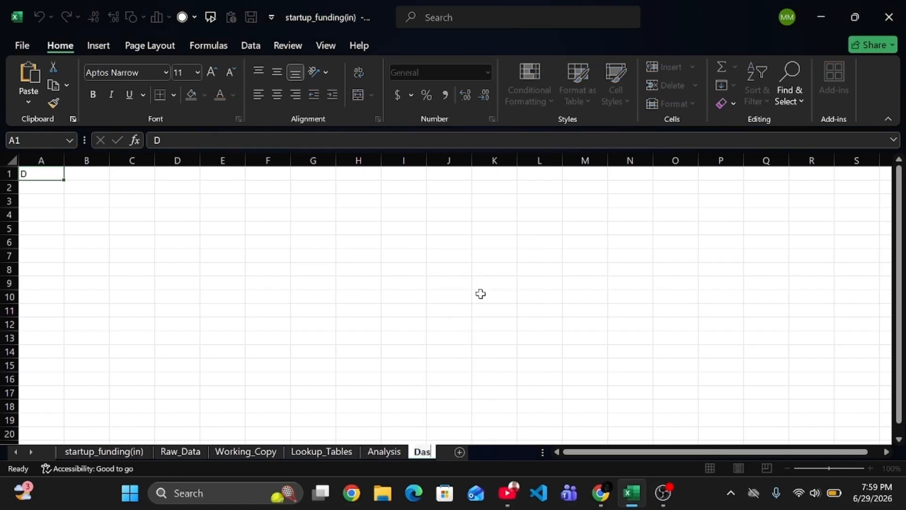
pyautogui.write('hboard')
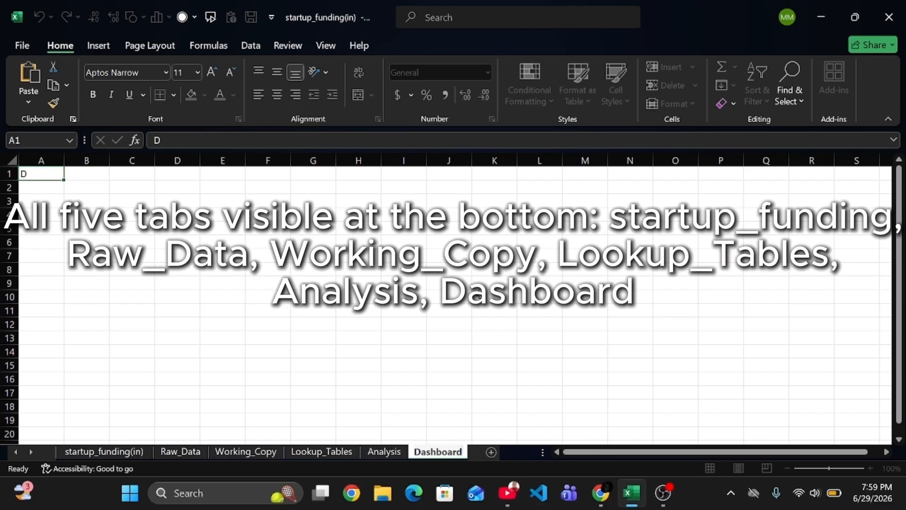
pyautogui.press('Return')
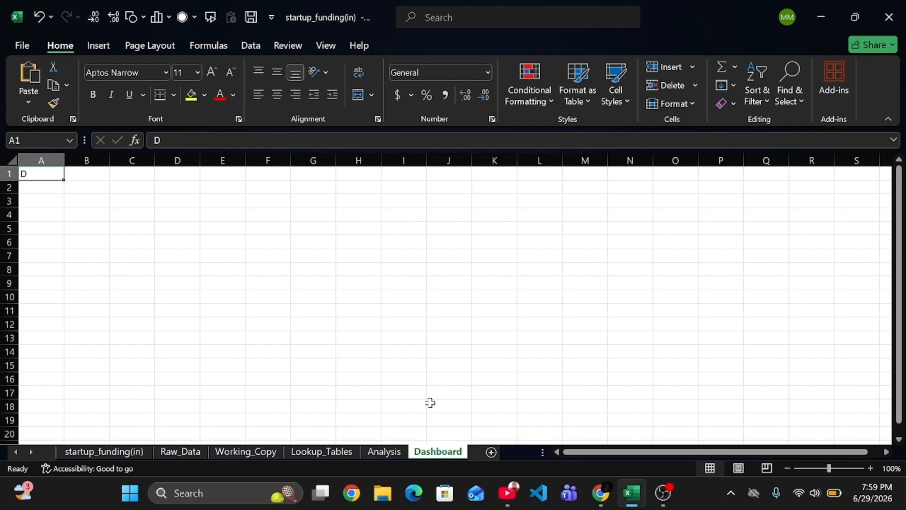
# - Copy the entire table with headers from startup_funding(in) and paste it at cell A1 of both Raw_Data and Working_Copy
pyautogui.click(98, 453)
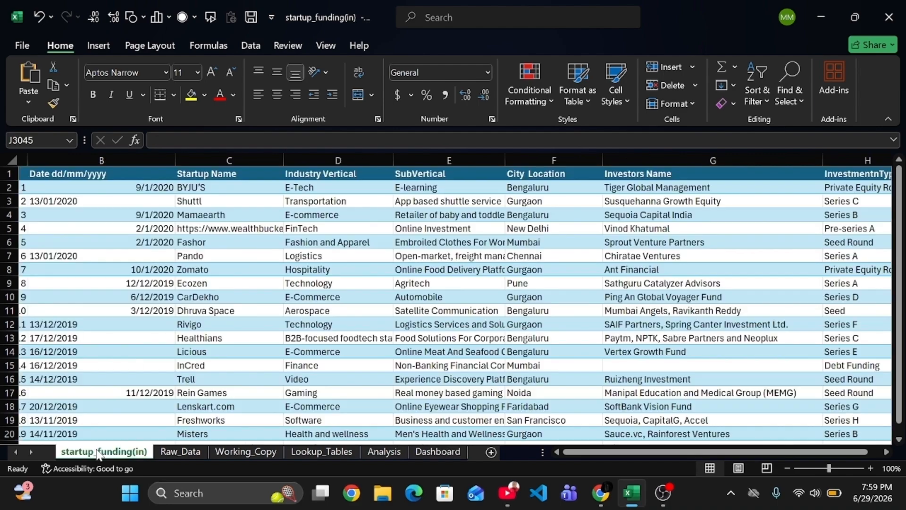
pyautogui.hscroll(-2, 141, 340)
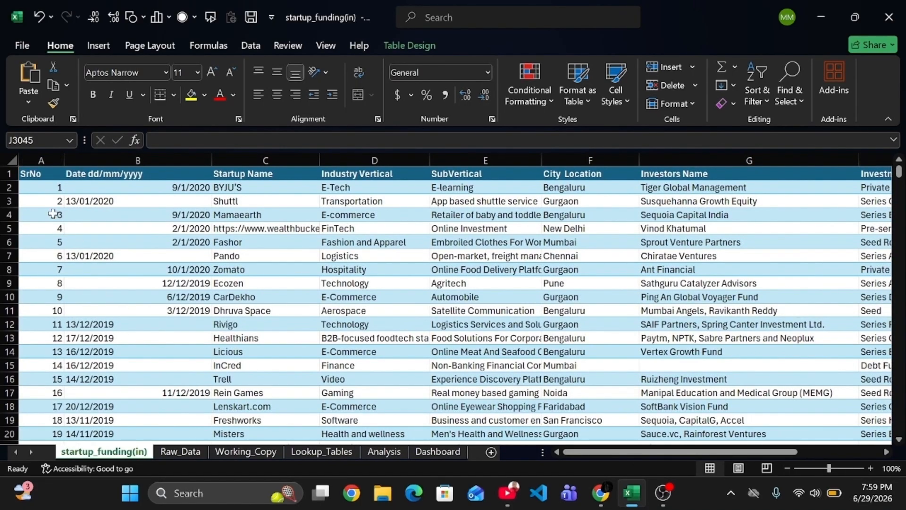
pyautogui.click(48, 178)
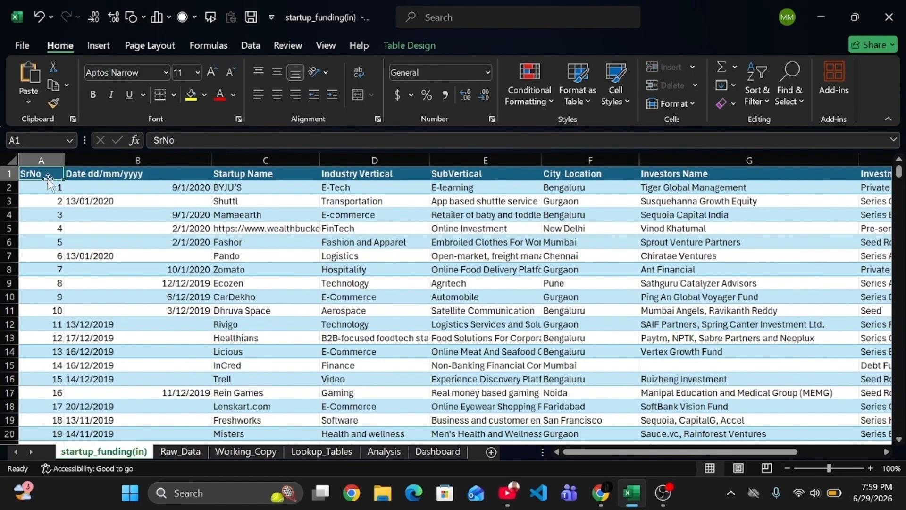
pyautogui.hotkey('ctrl', 'a')
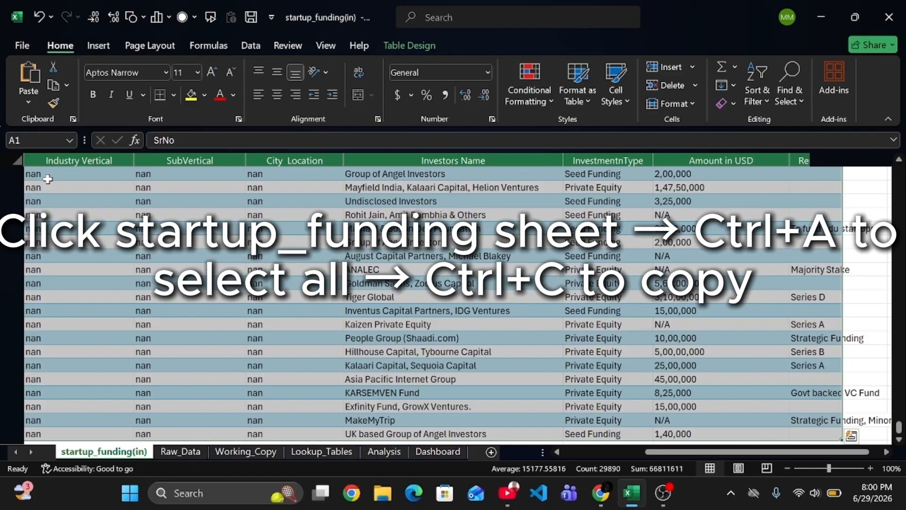
pyautogui.hotkey('ctrl', 'c')
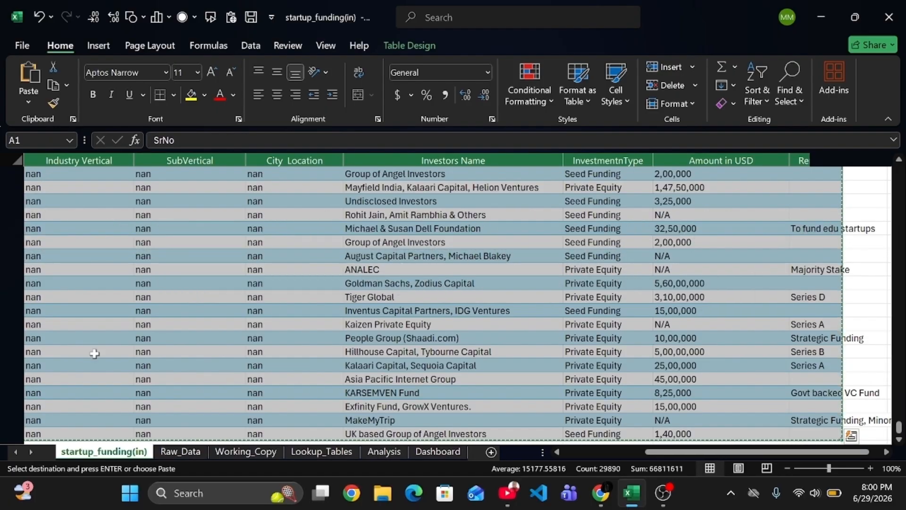
pyautogui.click(175, 450)
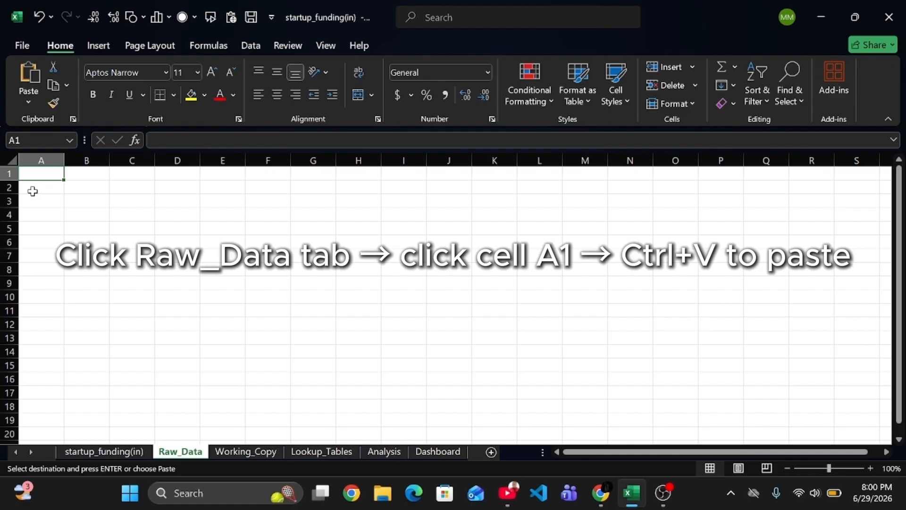
pyautogui.hotkey('ctrl', 'v')
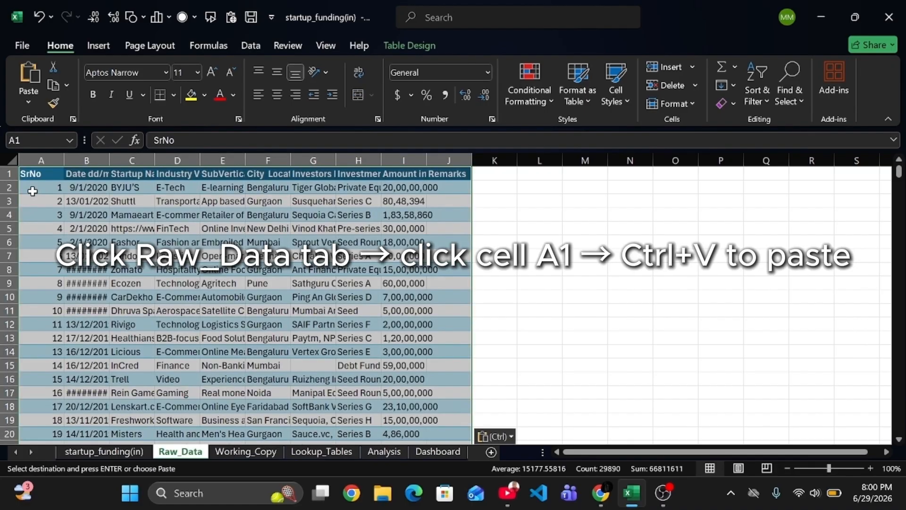
pyautogui.click(256, 446)
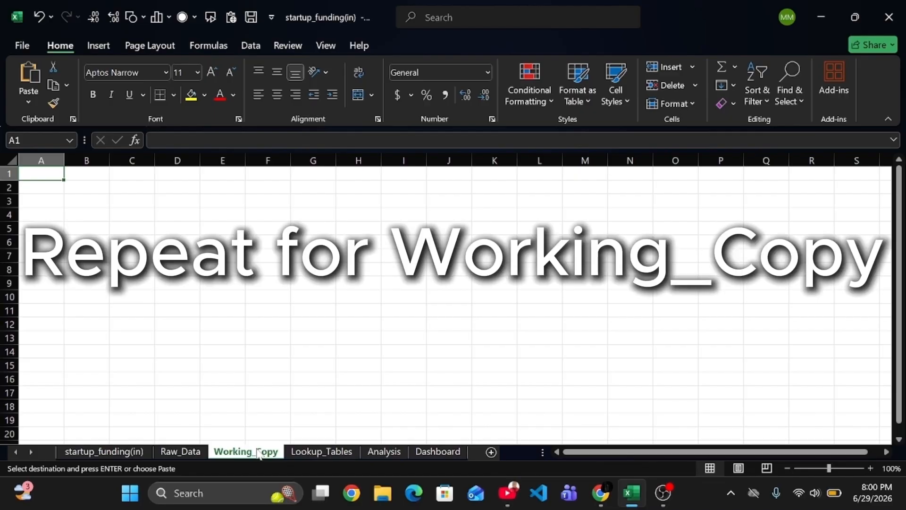
pyautogui.hotkey('ctrl', 'v')
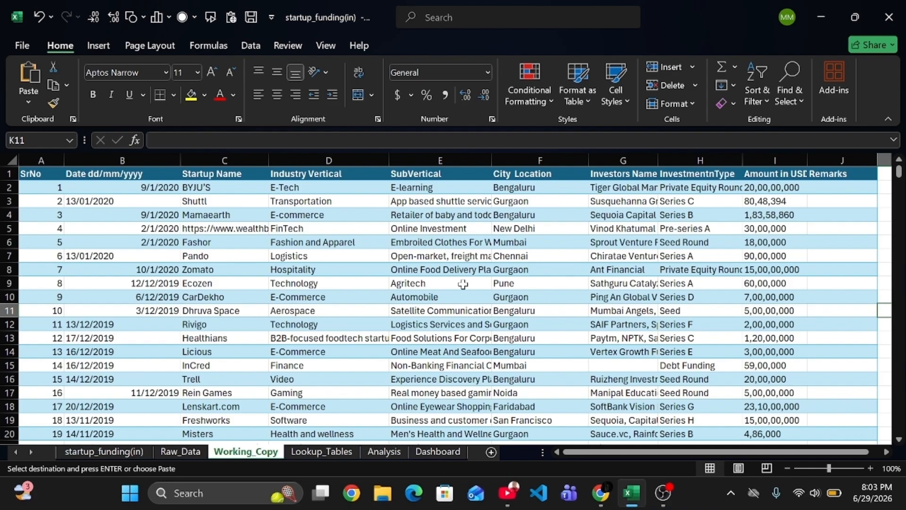
# - Delete the entire Remarks column from the table on the Working_Copy sheet
pyautogui.scroll(-14, 463, 284)
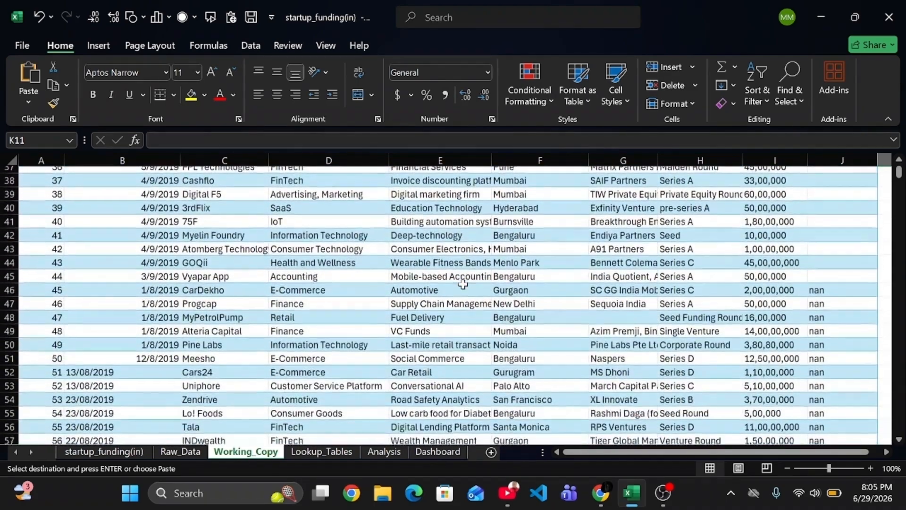
pyautogui.scroll(-2, 463, 283)
pyautogui.scroll(16, 463, 284)
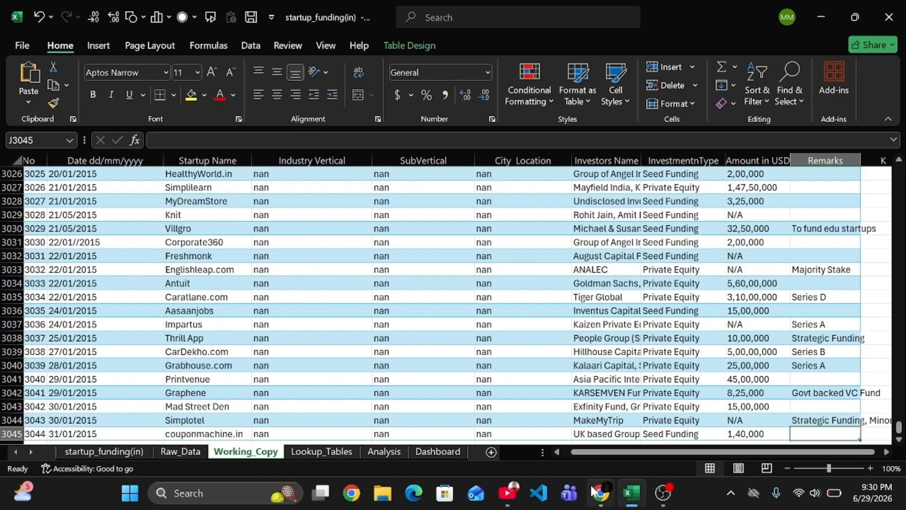
pyautogui.hscroll(3, 561, 290)
pyautogui.scroll(1, 561, 291)
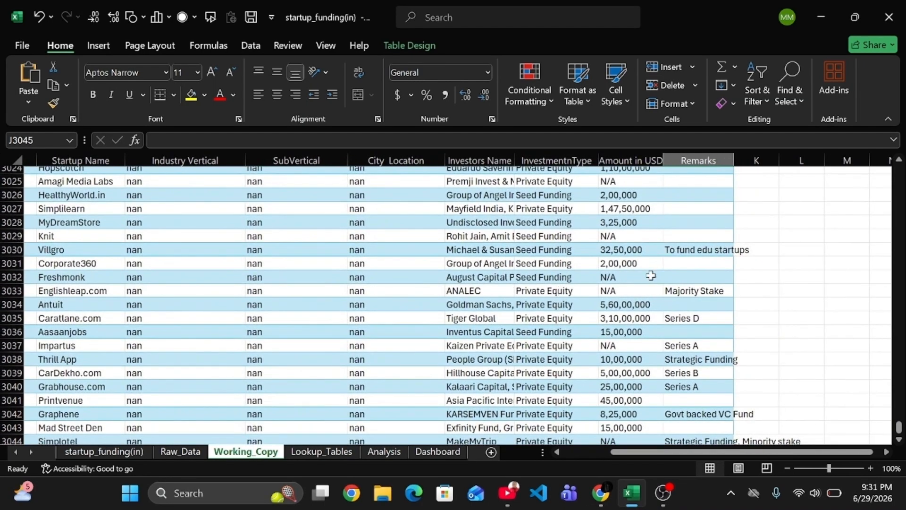
pyautogui.click(530, 264)
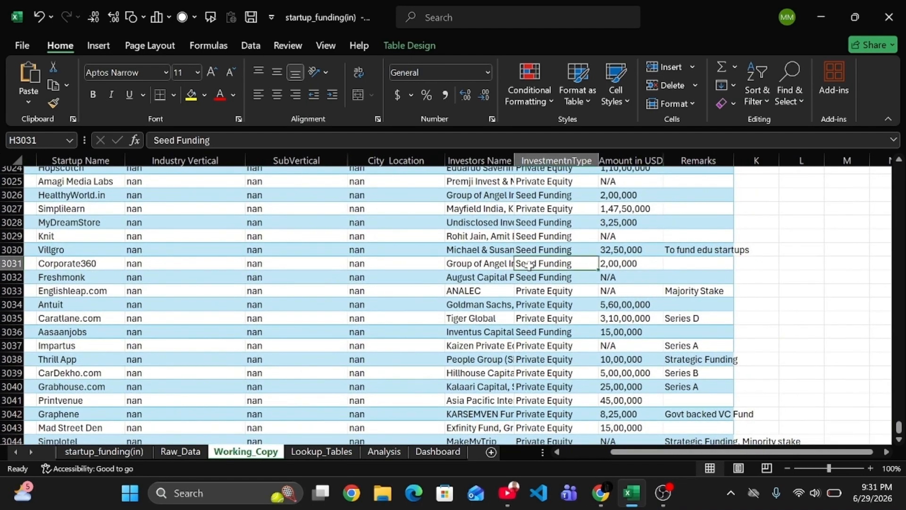
pyautogui.hotkey('ctrl', 'Home')
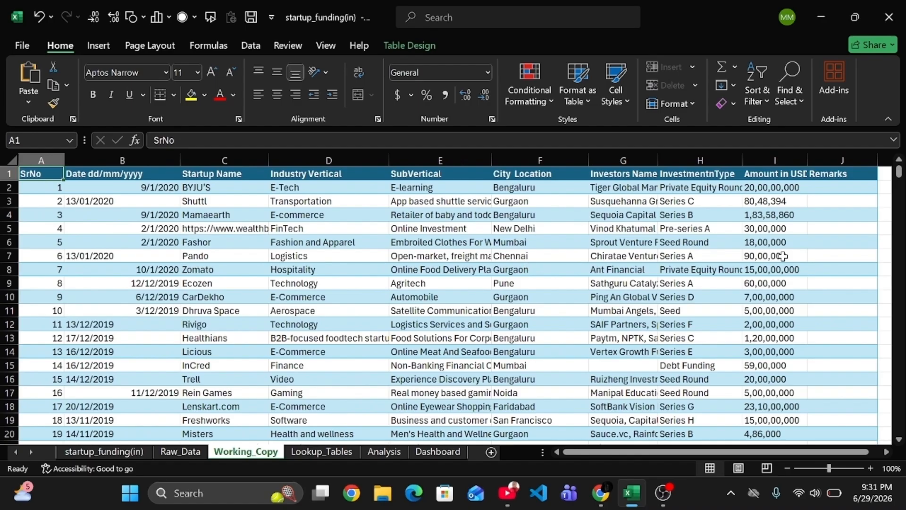
pyautogui.click(834, 156)
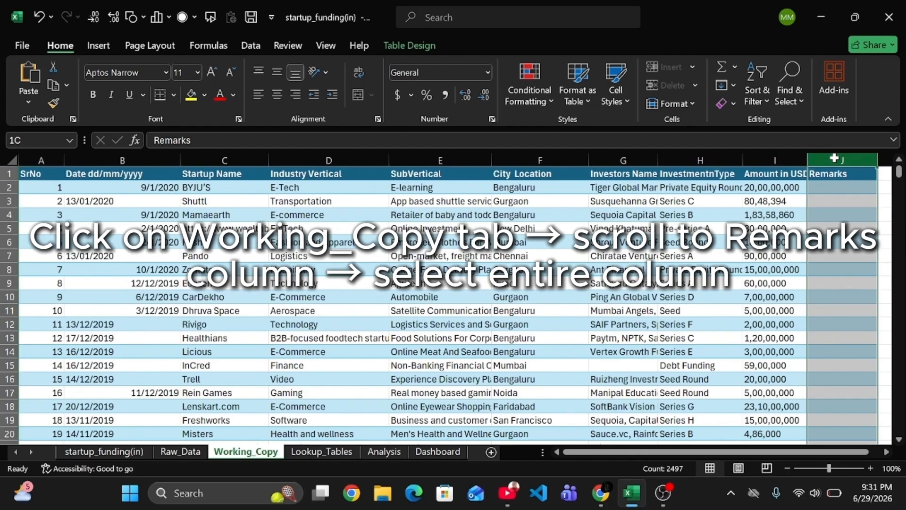
pyautogui.rightClick(834, 156)
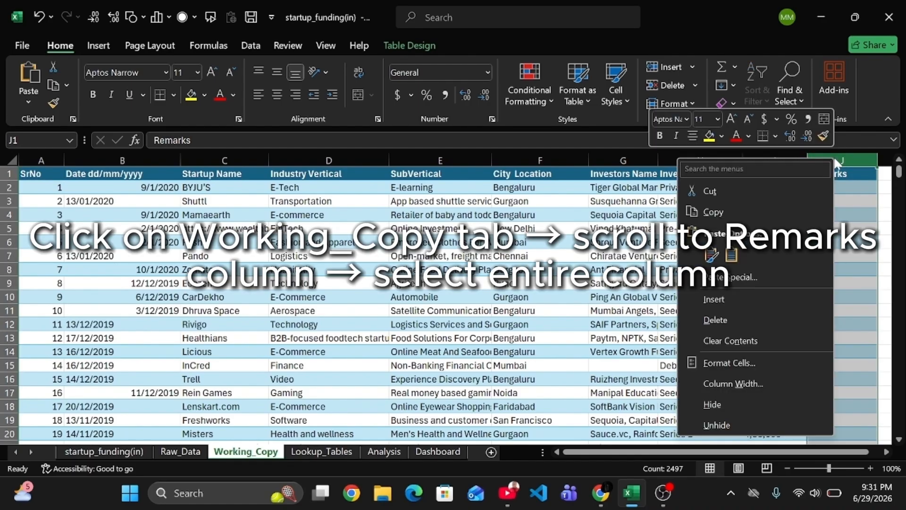
pyautogui.click(739, 317)
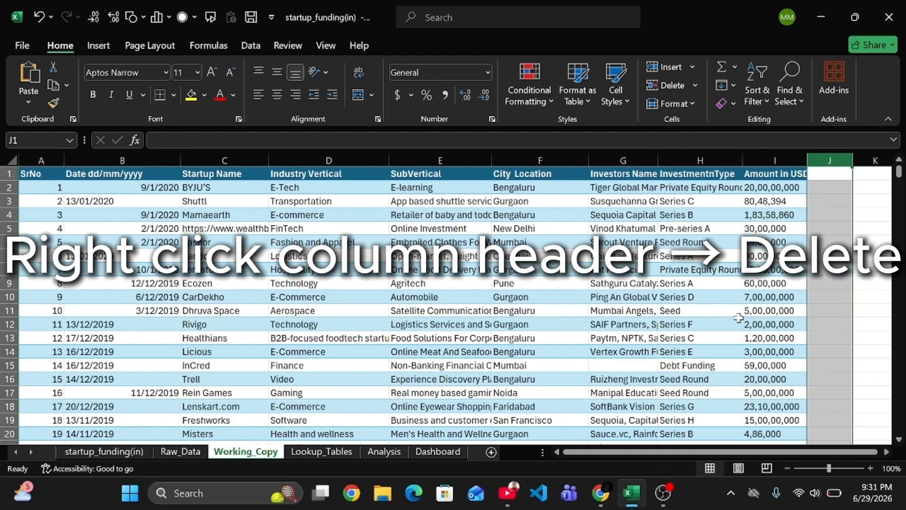
# - Add an Amount_Clean header in cell J1 of Working_Copy and widen the column to fit it
pyautogui.click(738, 323)
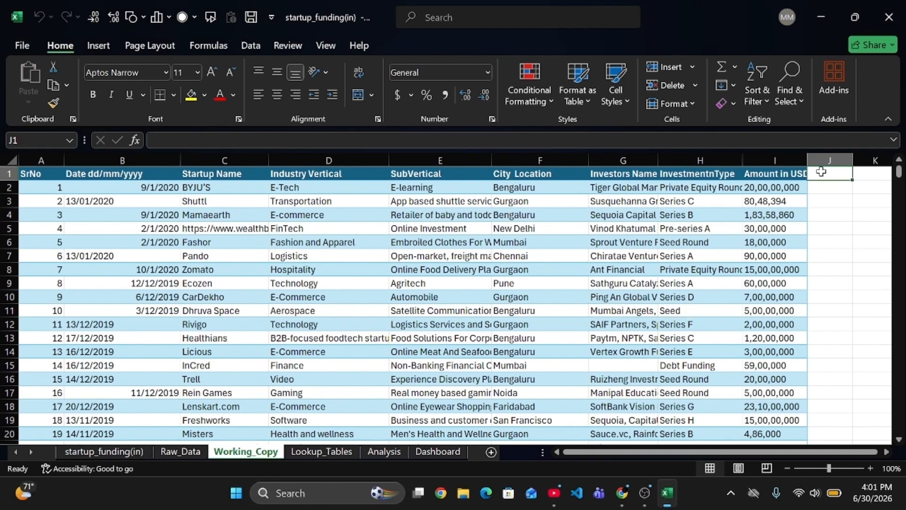
pyautogui.write('Amount')
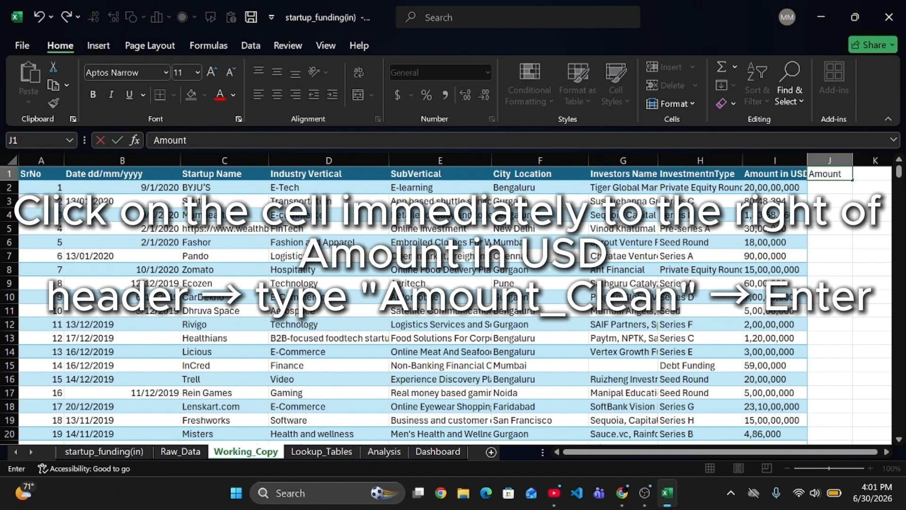
pyautogui.write('_clean')
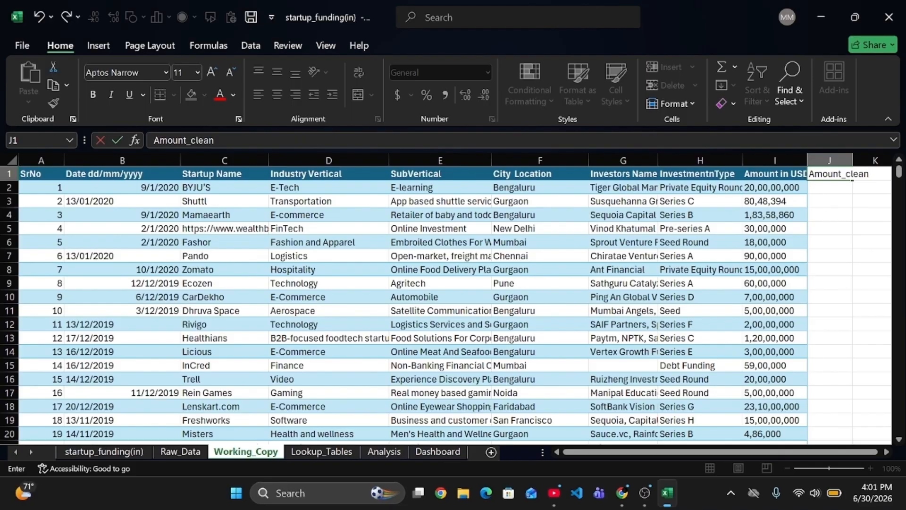
pyautogui.press('BackSpace')
pyautogui.press('BackSpace')
pyautogui.press('BackSpace')
pyautogui.press('BackSpace')
pyautogui.press('BackSpace')
pyautogui.write('Clean')
pyautogui.press('Return')
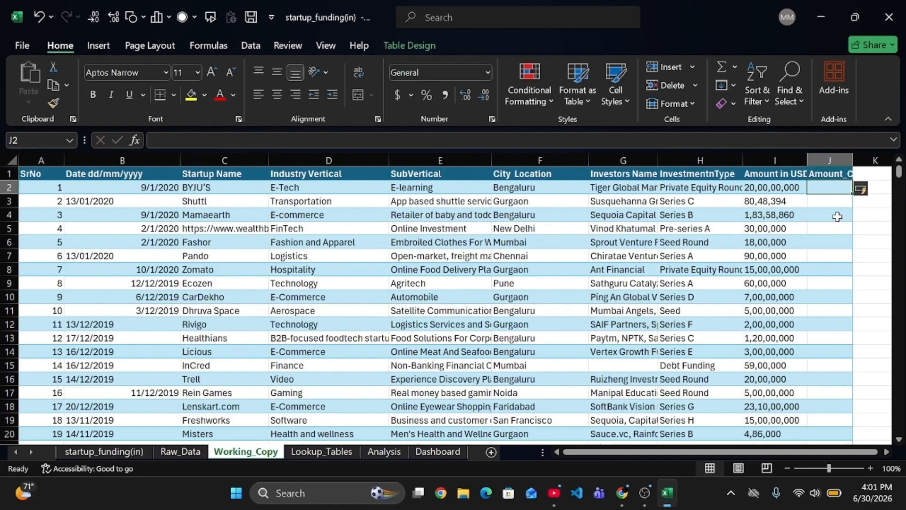
pyautogui.moveTo(853, 160); pyautogui.dragTo(876, 153)
# - Starting from the Amount in USD column, find all occurrences of "undisclosed" with Find and Replace, leaving the replacement text empty
pyautogui.hscroll(5, 471, 215)
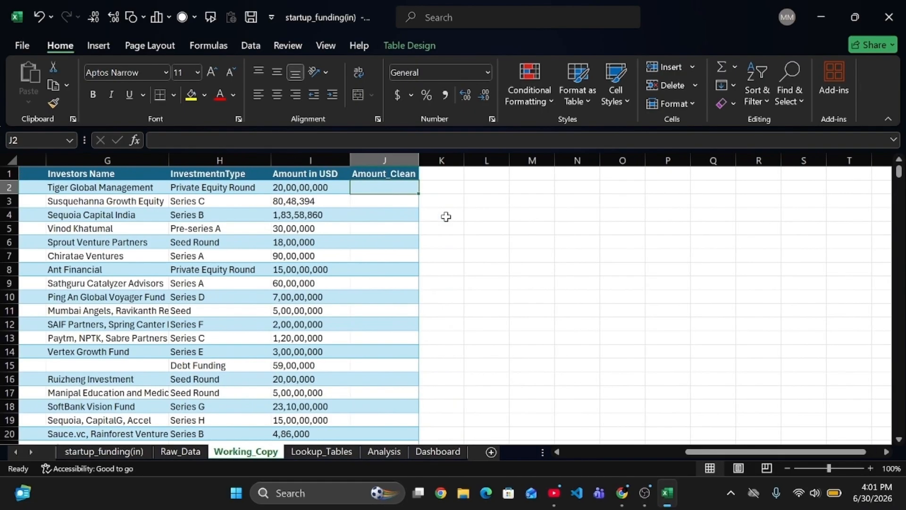
pyautogui.click(308, 241)
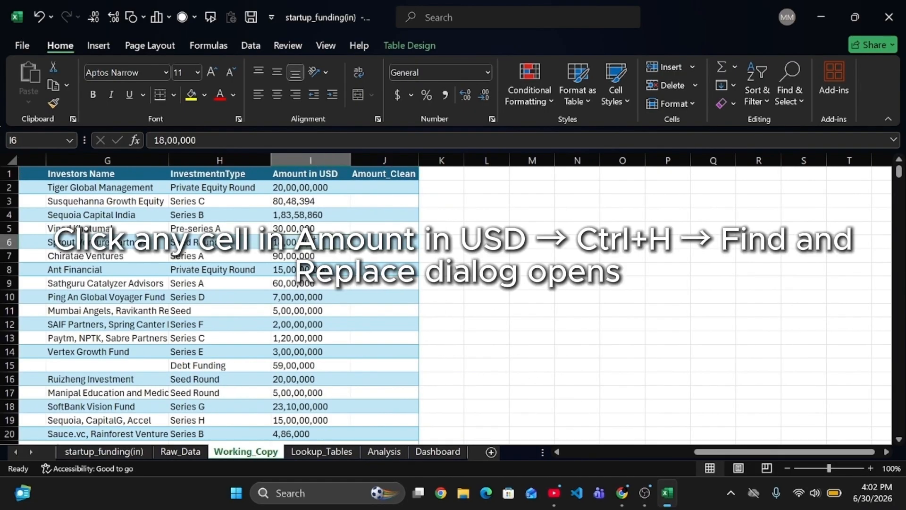
pyautogui.hotkey('ctrl', 'h')
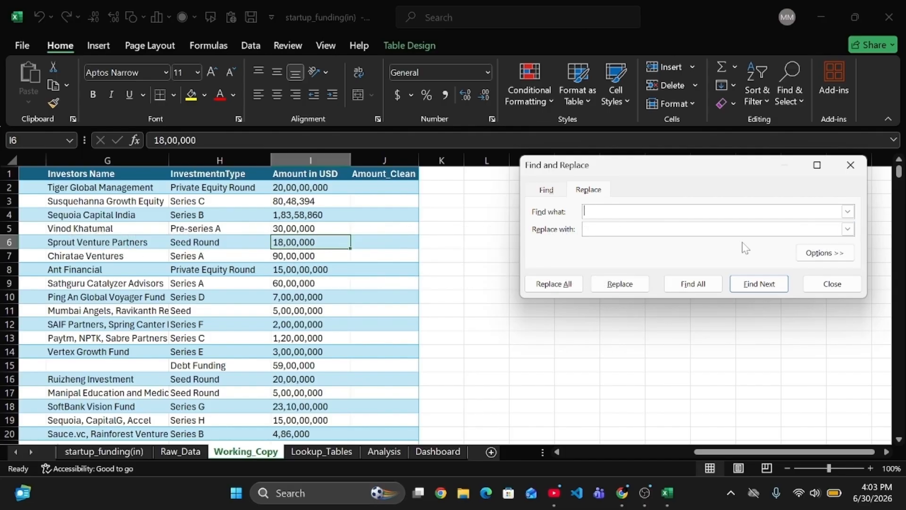
pyautogui.click(848, 212)
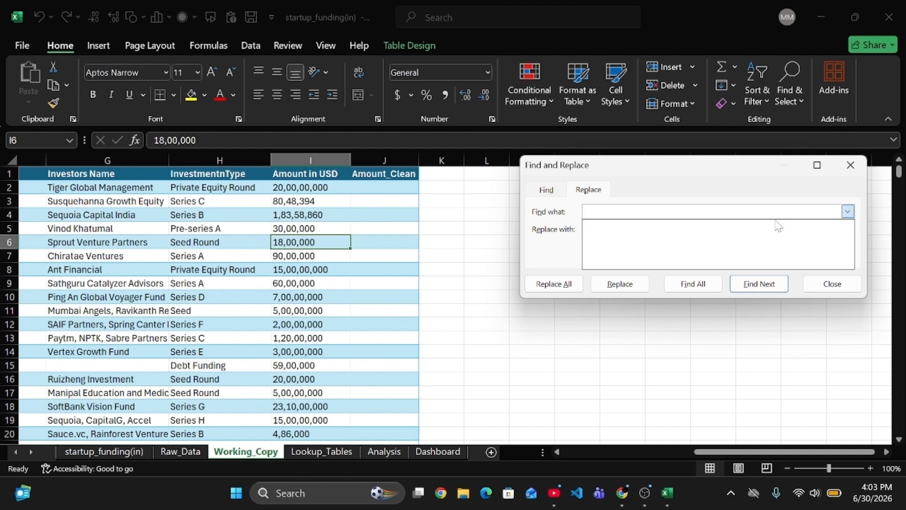
pyautogui.write('undisclosed')
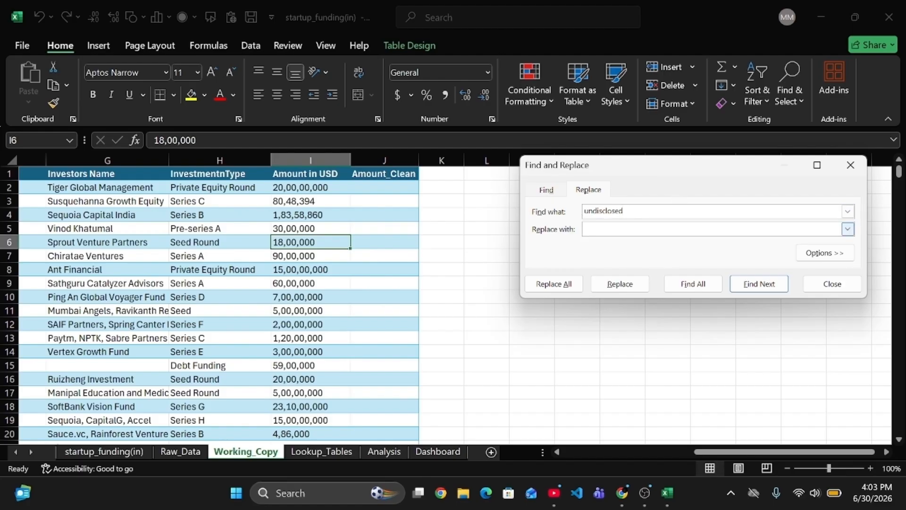
pyautogui.click(700, 289)
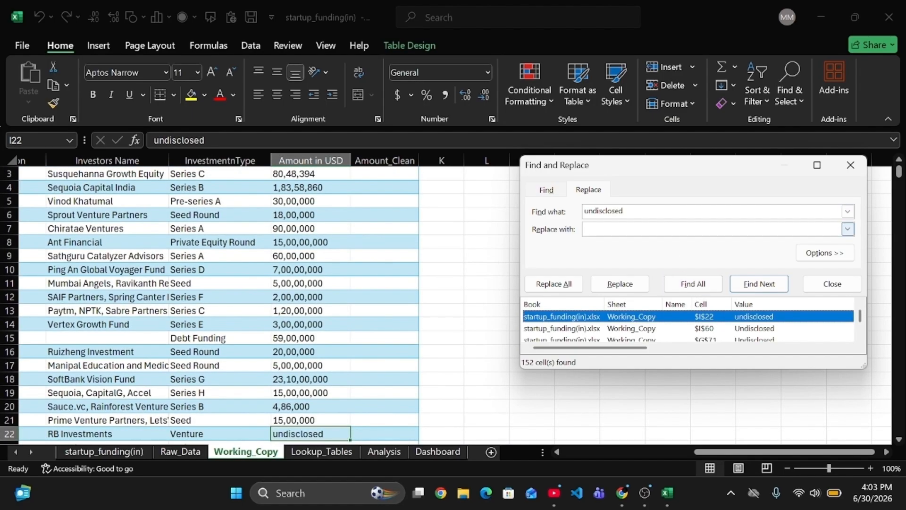
pyautogui.scroll(-4, 305, 280)
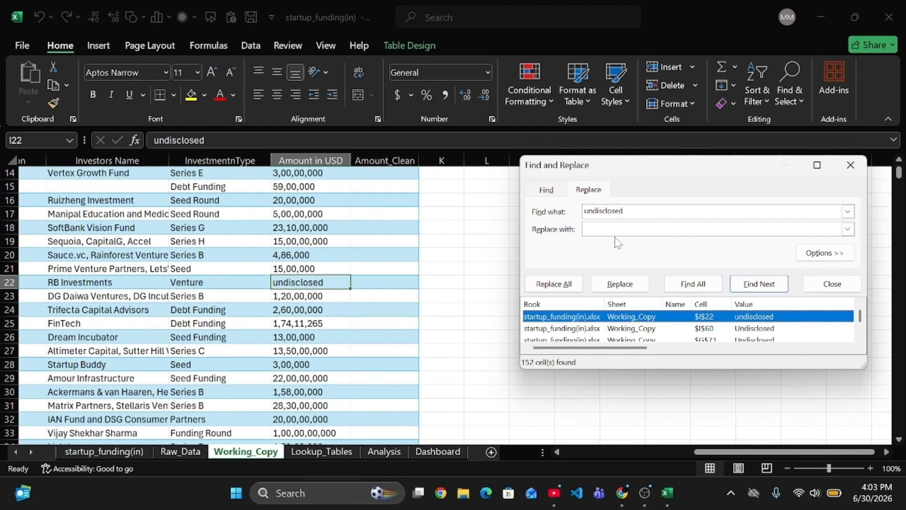
pyautogui.click(849, 230)
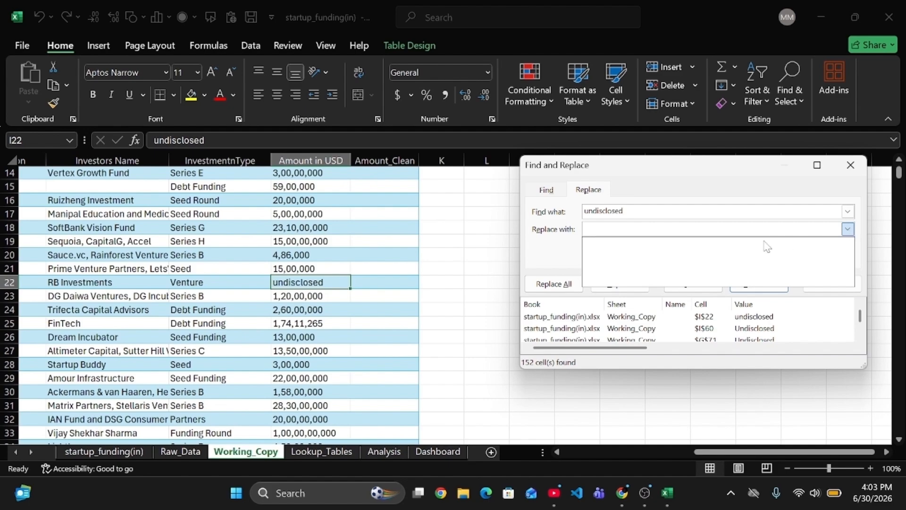
pyautogui.click(571, 258)
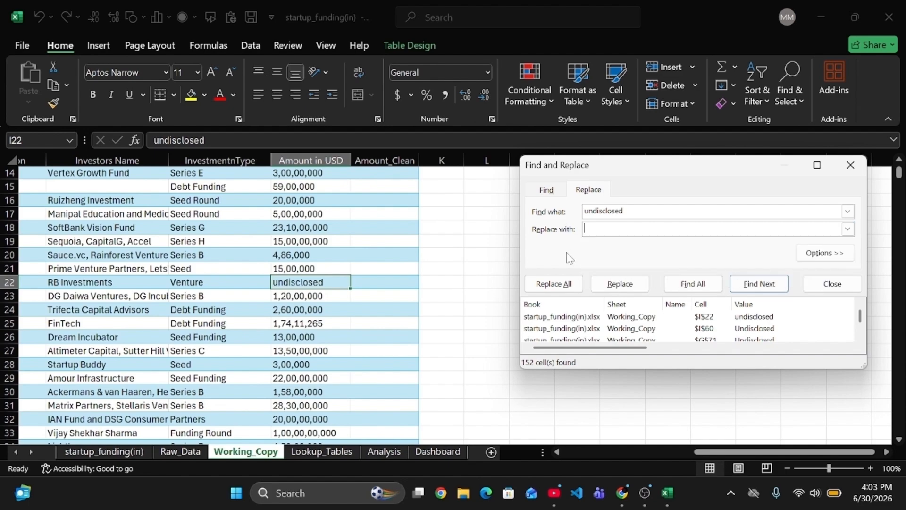
# - Clear the "undisclosed" entry from cell I22 in the Amount in USD column and save the workbook
pyautogui.click(334, 285)
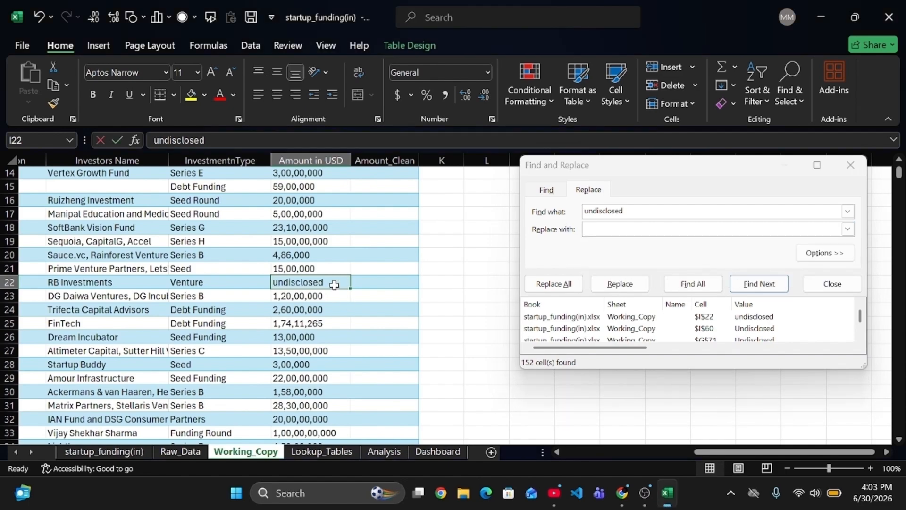
pyautogui.press('F2')
pyautogui.press('BackSpace')
pyautogui.press('BackSpace')
pyautogui.press('BackSpace')
pyautogui.press('BackSpace')
pyautogui.press('BackSpace')
pyautogui.press('BackSpace')
pyautogui.press('BackSpace')
pyautogui.press('BackSpace')
pyautogui.press('BackSpace')
pyautogui.press('BackSpace')
pyautogui.press('BackSpace')
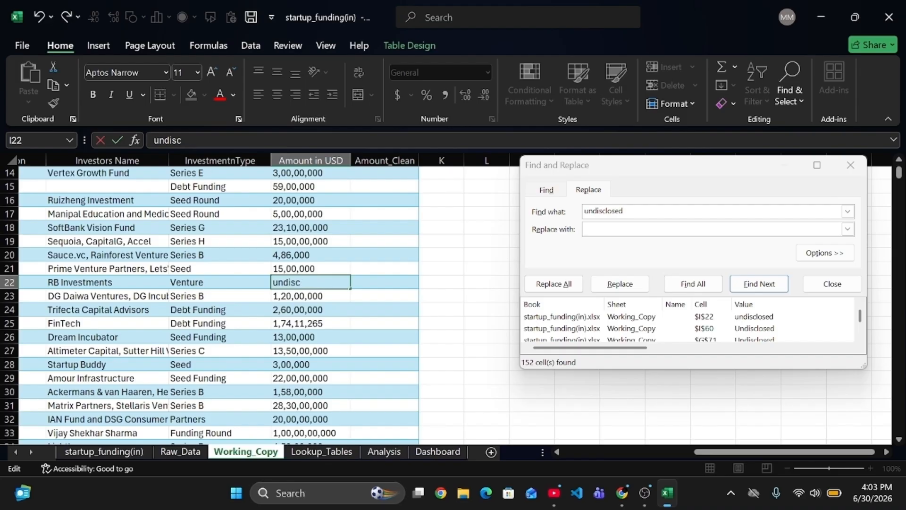
pyautogui.click(370, 336)
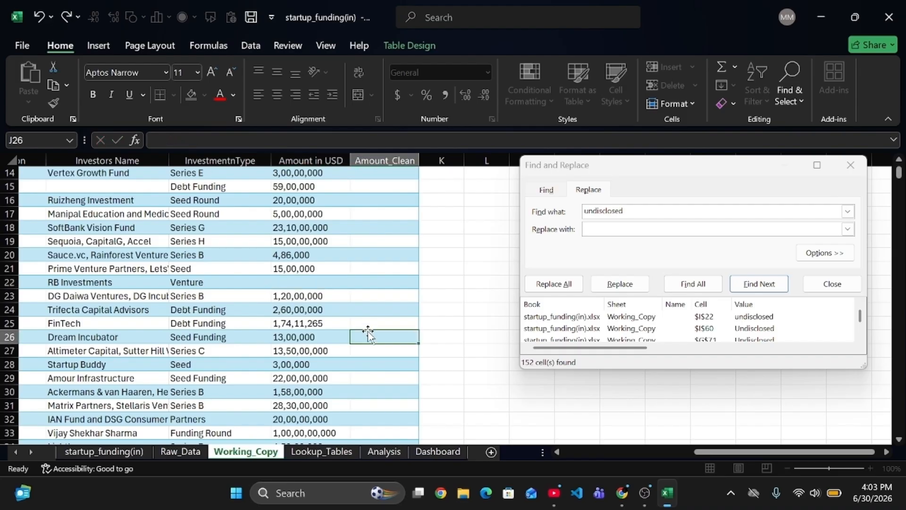
pyautogui.hotkey('ctrl', 's')
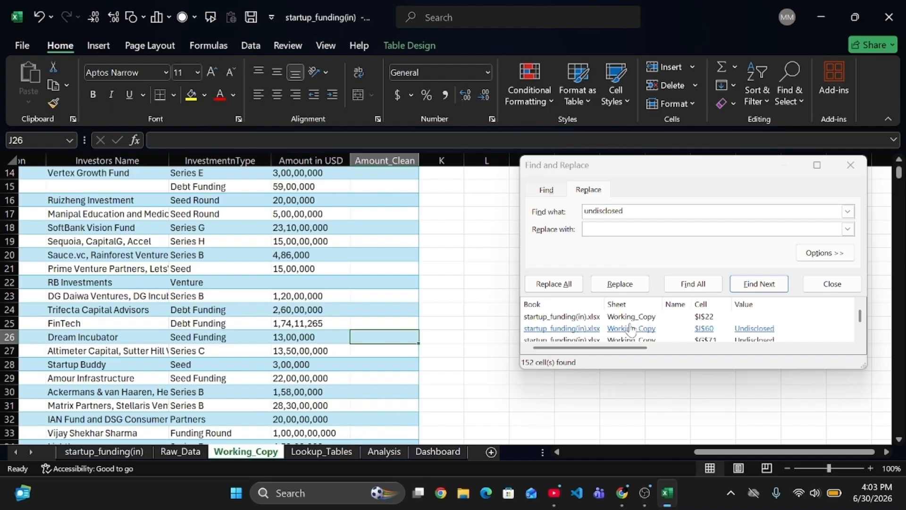
# - Go to the search result in cell I60 and clear its "Undisclosed" amount
pyautogui.scroll(-1, 631, 330)
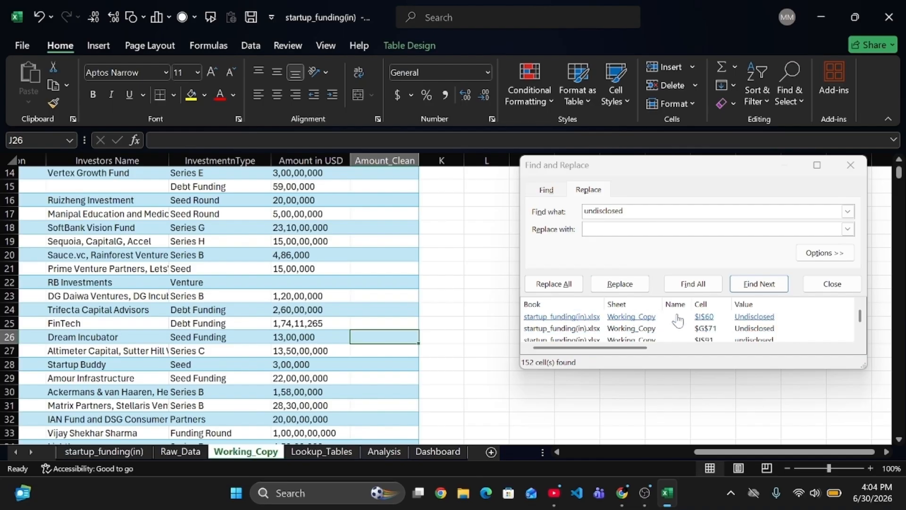
pyautogui.click(745, 321)
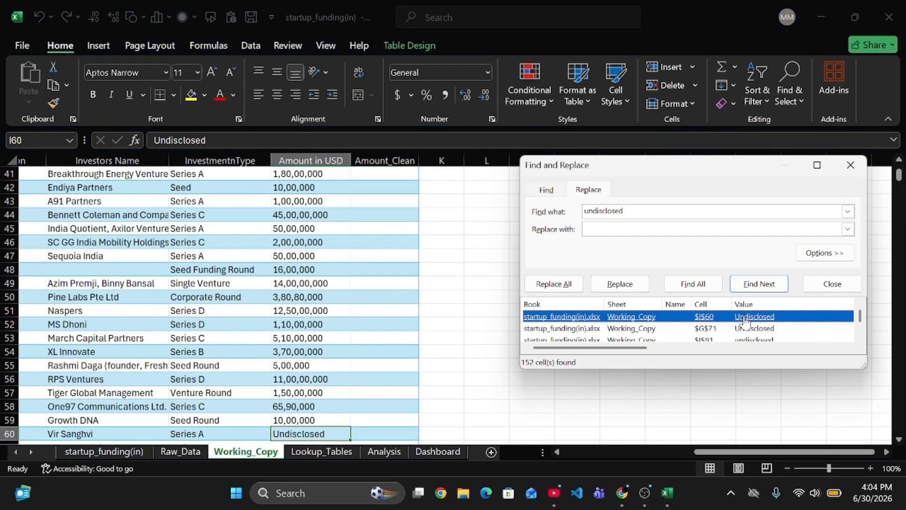
pyautogui.click(332, 433)
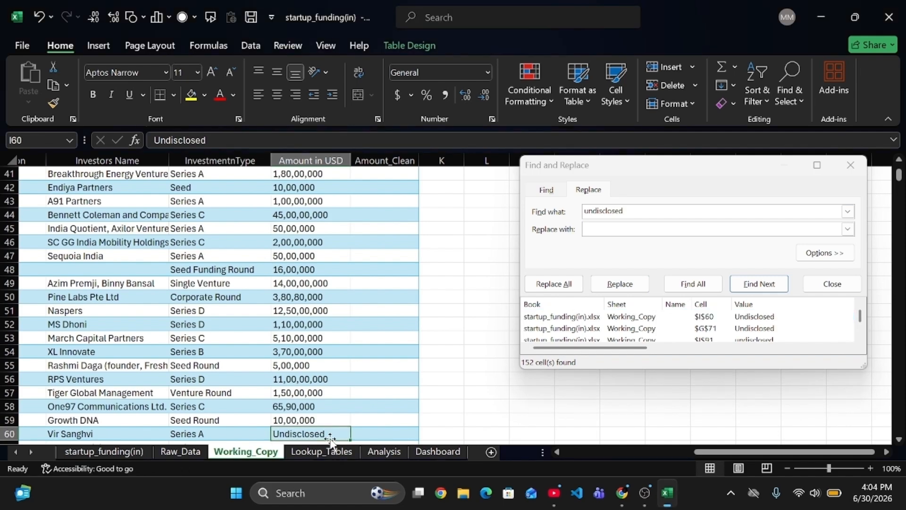
pyautogui.doubleClick(329, 435)
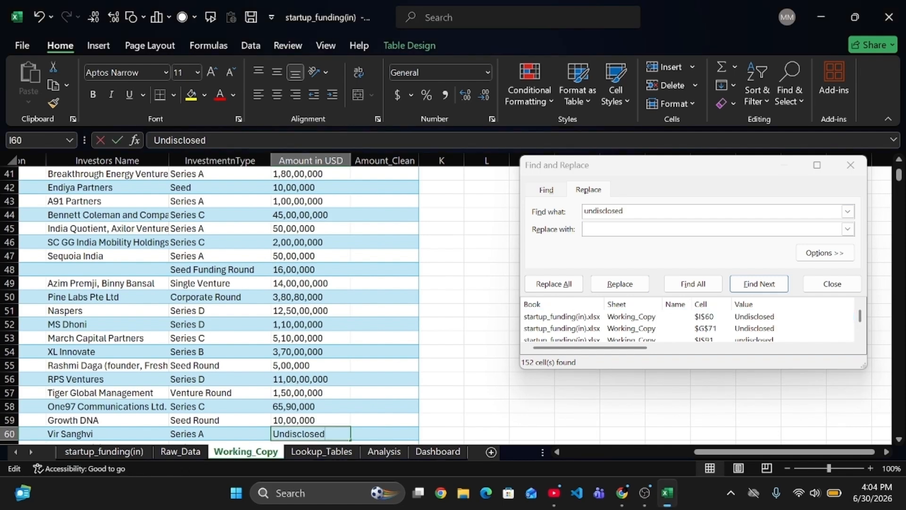
pyautogui.press('BackSpace')
pyautogui.press('BackSpace')
pyautogui.press('BackSpace')
pyautogui.press('BackSpace')
pyautogui.press('BackSpace')
pyautogui.press('BackSpace')
pyautogui.press('BackSpace')
pyautogui.press('BackSpace')
pyautogui.press('BackSpace')
pyautogui.press('BackSpace')
pyautogui.press('BackSpace')
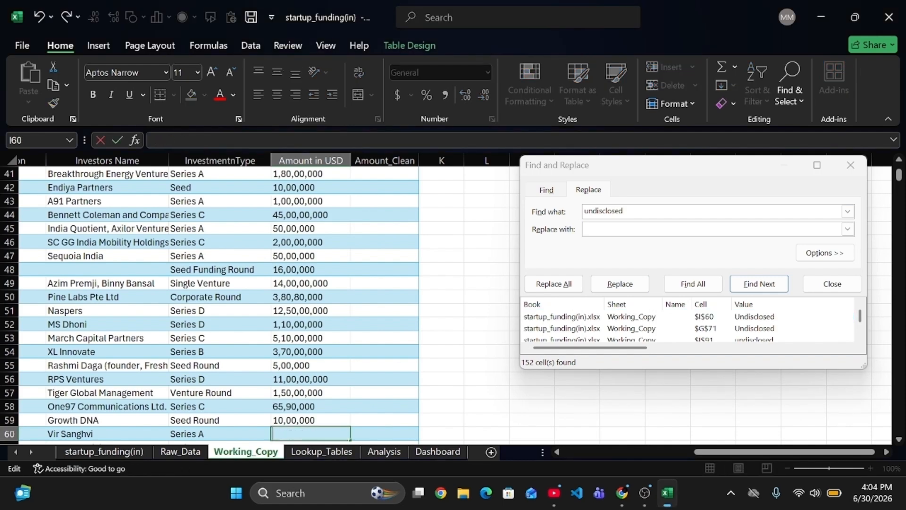
pyautogui.click(409, 396)
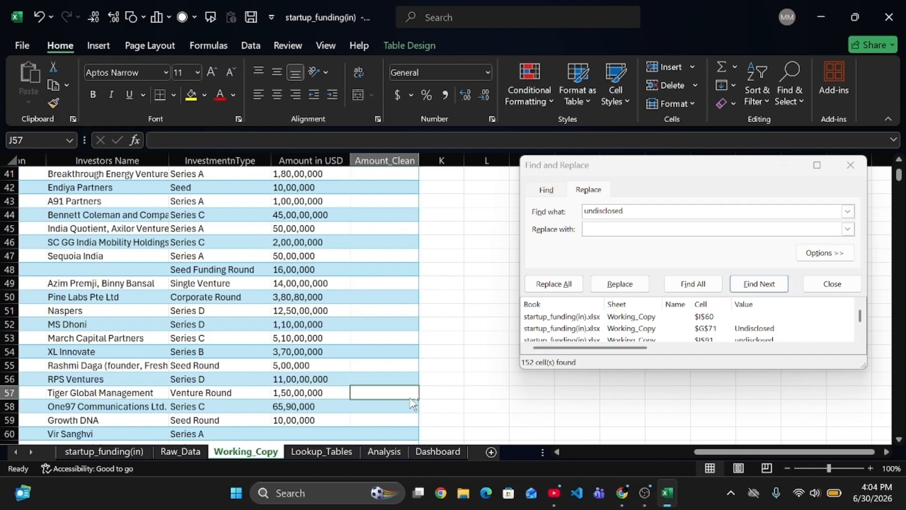
# - Check the search result in G71, leave that investor entry alone, and clear the "undisclosed" amount in cell I91
pyautogui.scroll(-4, 352, 367)
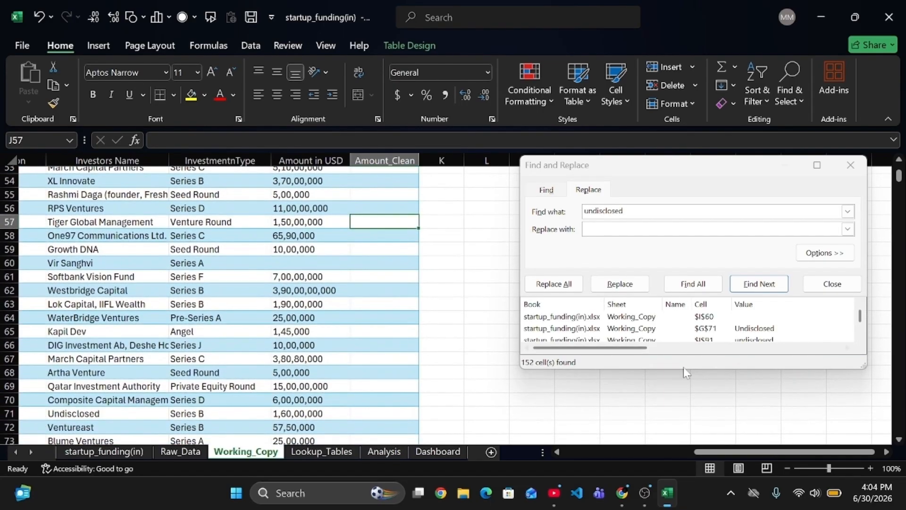
pyautogui.click(744, 329)
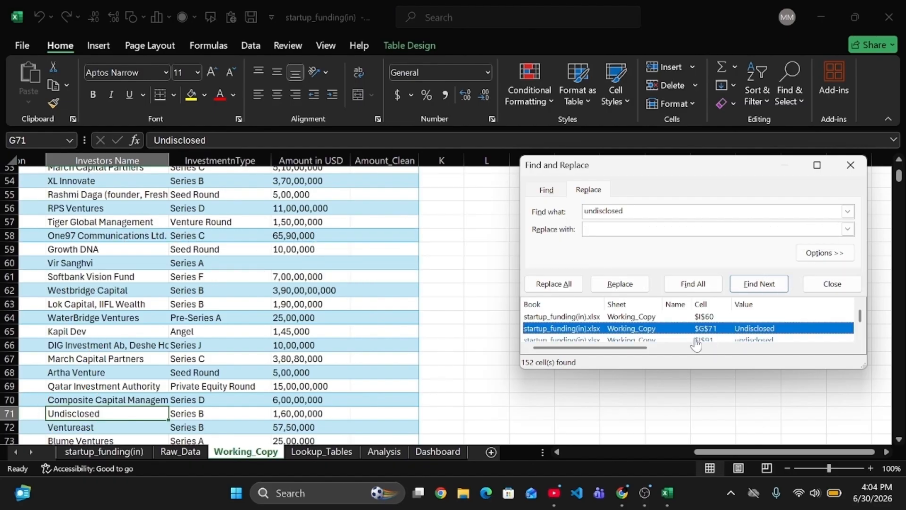
pyautogui.scroll(-1, 696, 339)
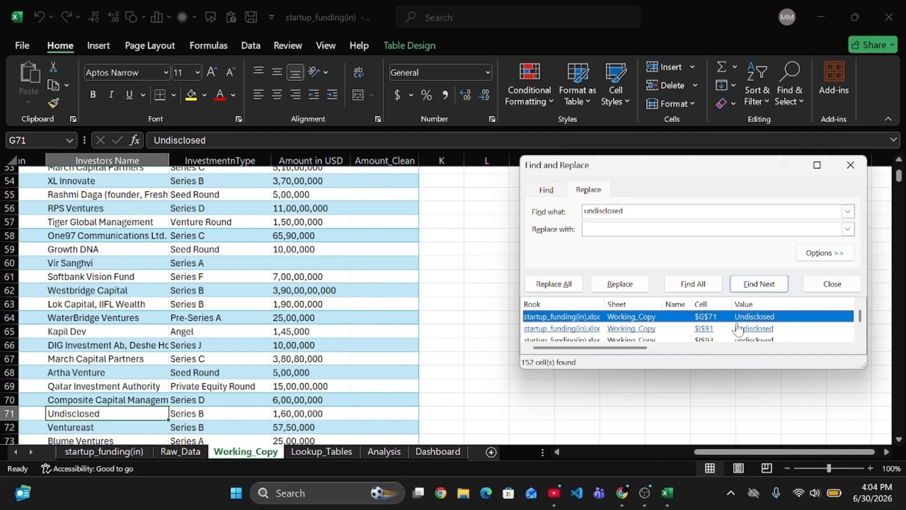
pyautogui.click(743, 329)
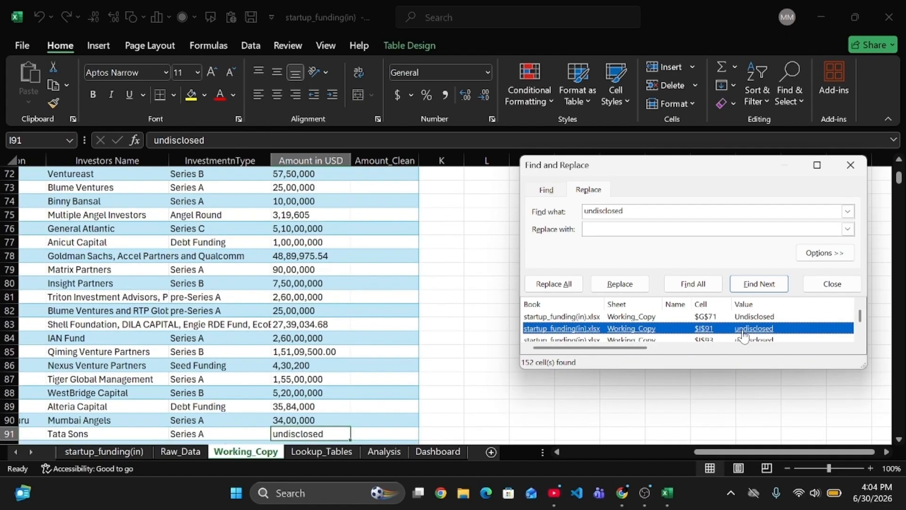
pyautogui.doubleClick(330, 433)
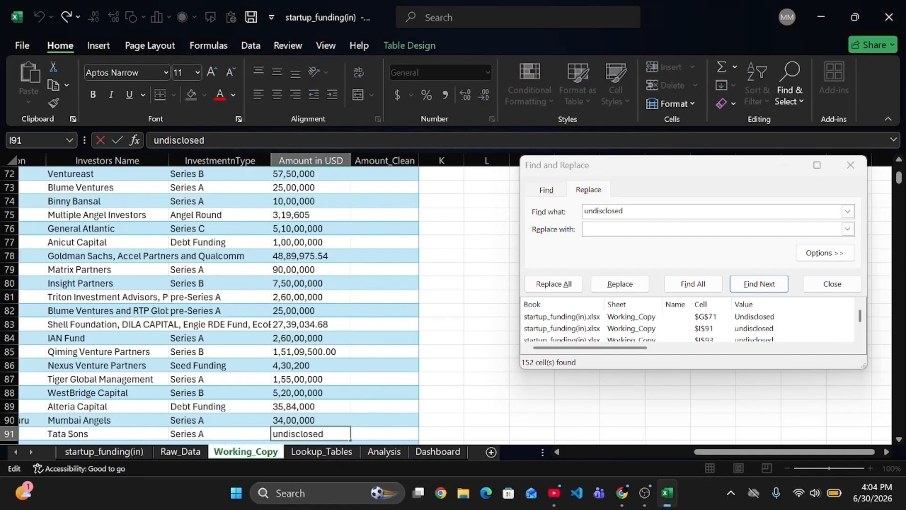
pyautogui.press('BackSpace')
pyautogui.press('BackSpace')
pyautogui.press('BackSpace')
pyautogui.press('BackSpace')
pyautogui.press('BackSpace')
pyautogui.press('BackSpace')
pyautogui.press('BackSpace')
pyautogui.press('BackSpace')
pyautogui.press('BackSpace')
pyautogui.press('BackSpace')
pyautogui.press('BackSpace')
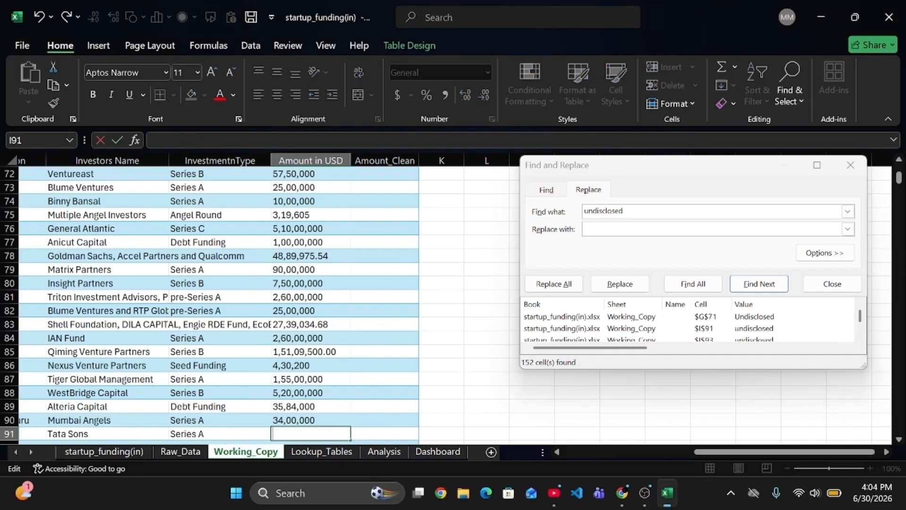
pyautogui.click(382, 410)
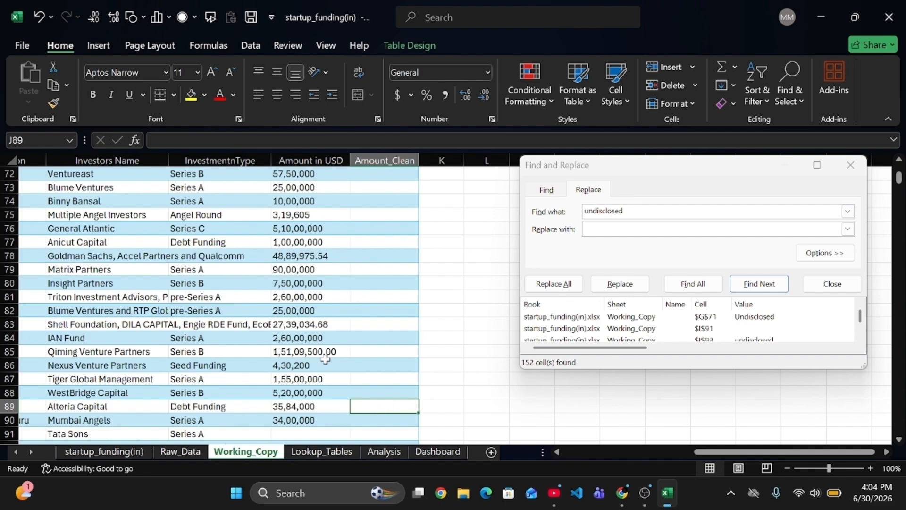
# - Clear the "undisclosed" amount in cell I93 of the Amount in USD column
pyautogui.scroll(-2, 325, 359)
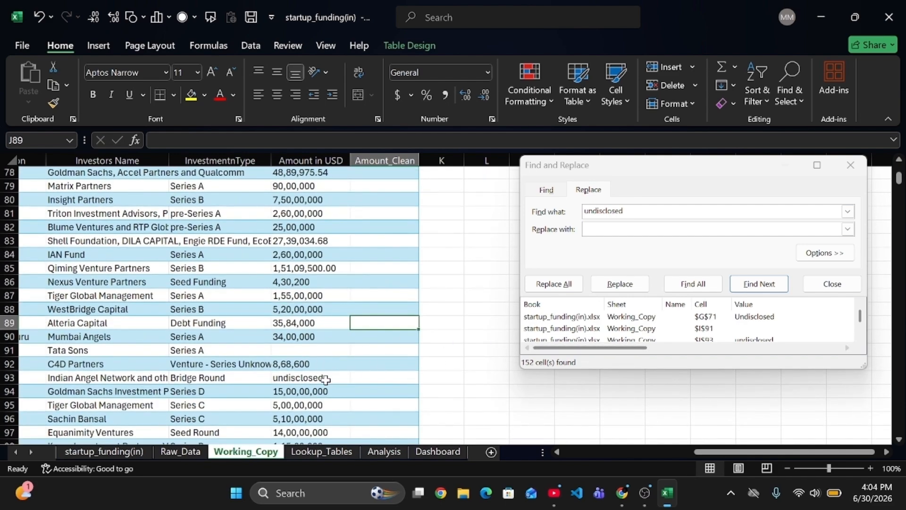
pyautogui.click(323, 384)
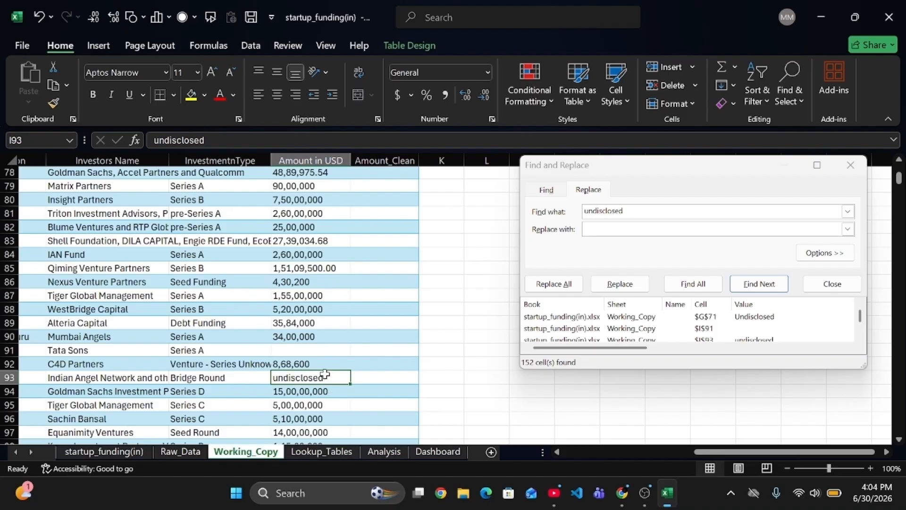
pyautogui.doubleClick(323, 380)
pyautogui.press('BackSpace')
pyautogui.press('BackSpace')
pyautogui.press('BackSpace')
pyautogui.press('BackSpace')
pyautogui.press('BackSpace')
pyautogui.press('BackSpace')
pyautogui.press('BackSpace')
pyautogui.press('BackSpace')
pyautogui.press('BackSpace')
pyautogui.press('BackSpace')
pyautogui.press('BackSpace')
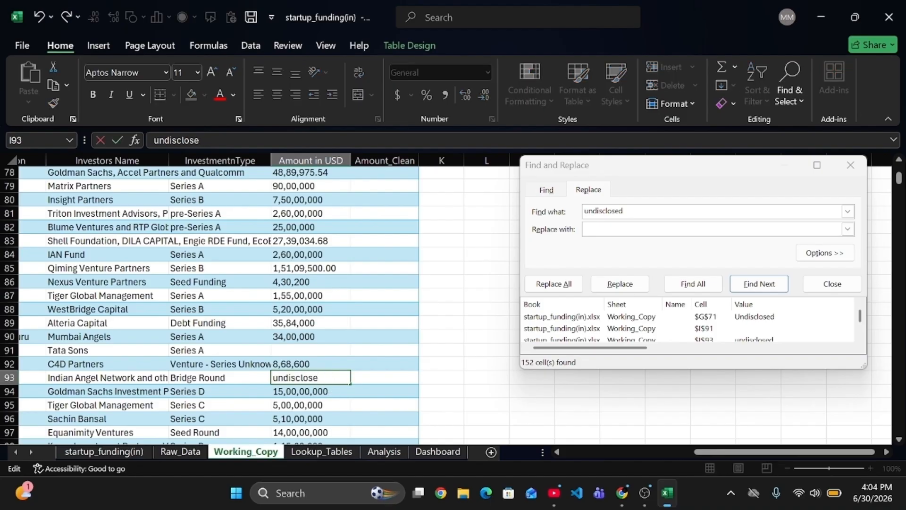
pyautogui.click(406, 348)
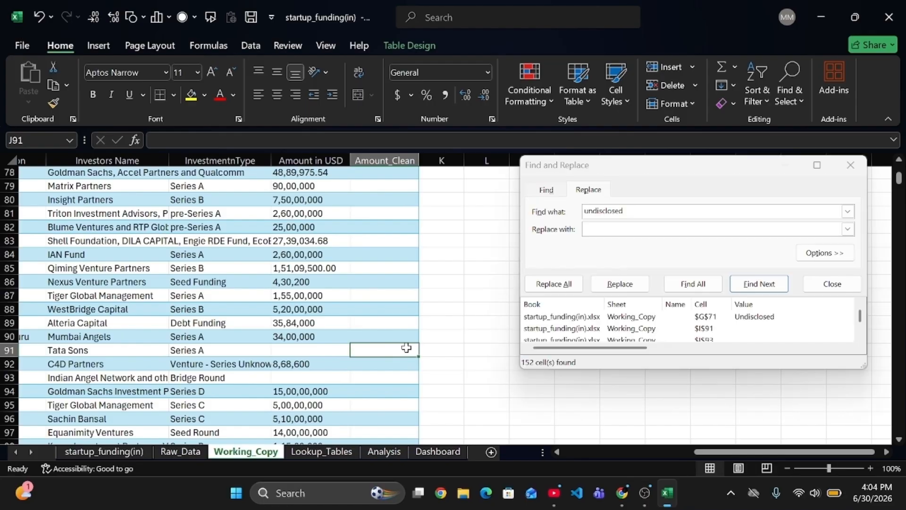
pyautogui.scroll(-1, 690, 334)
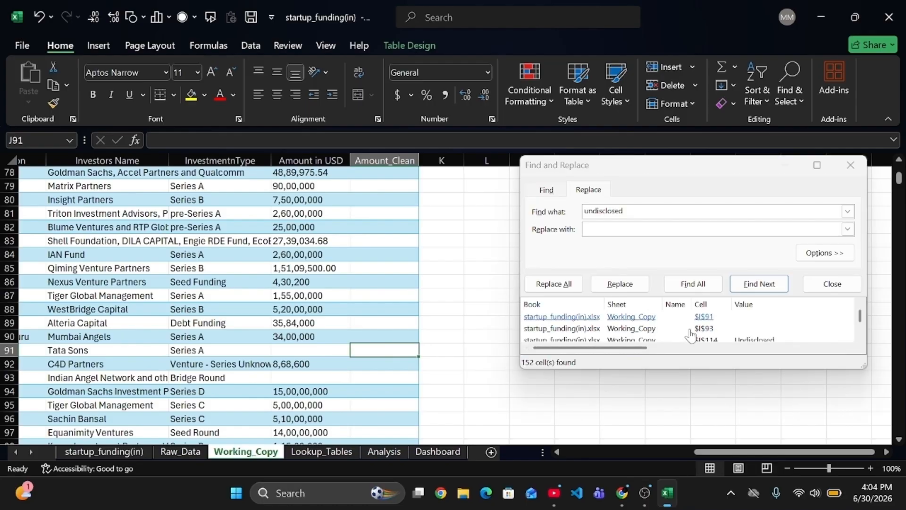
# - Go to the search result in cell I114 and clear its "Undisclosed" amount
pyautogui.scroll(-1, 690, 333)
pyautogui.scroll(-1, 691, 333)
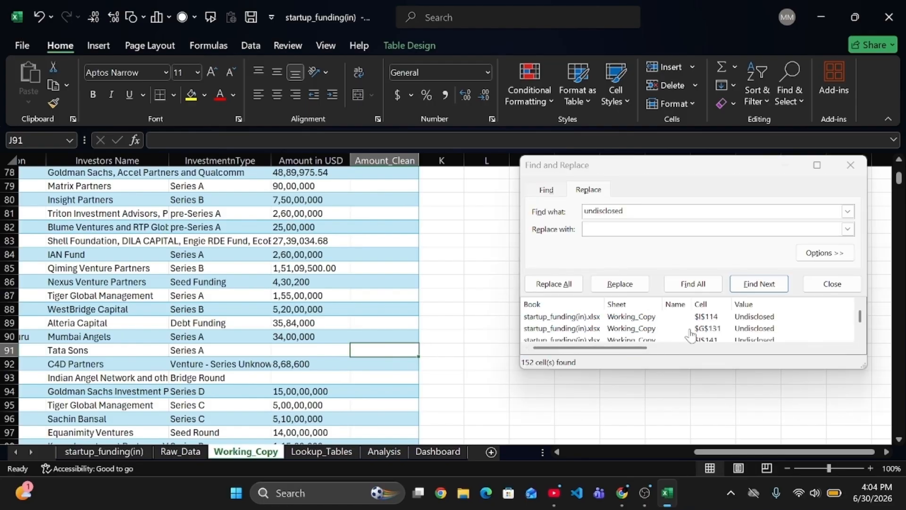
pyautogui.click(748, 319)
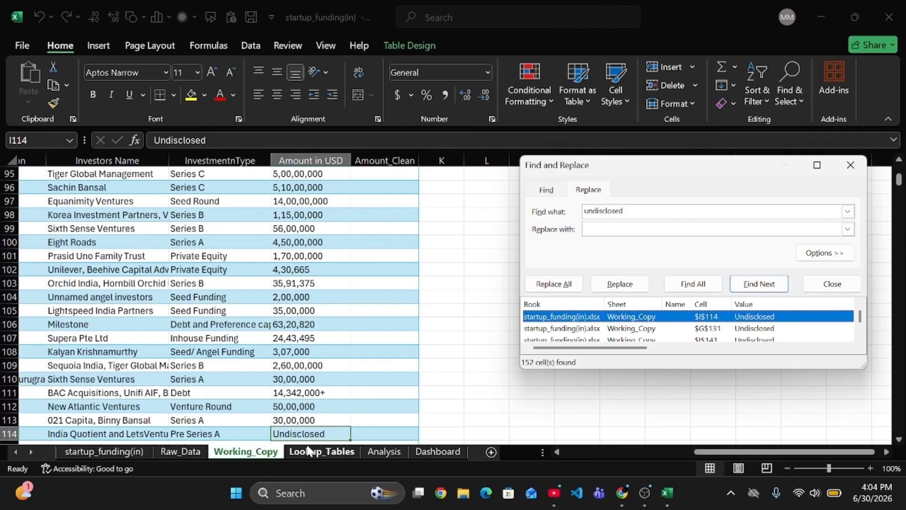
pyautogui.click(334, 434)
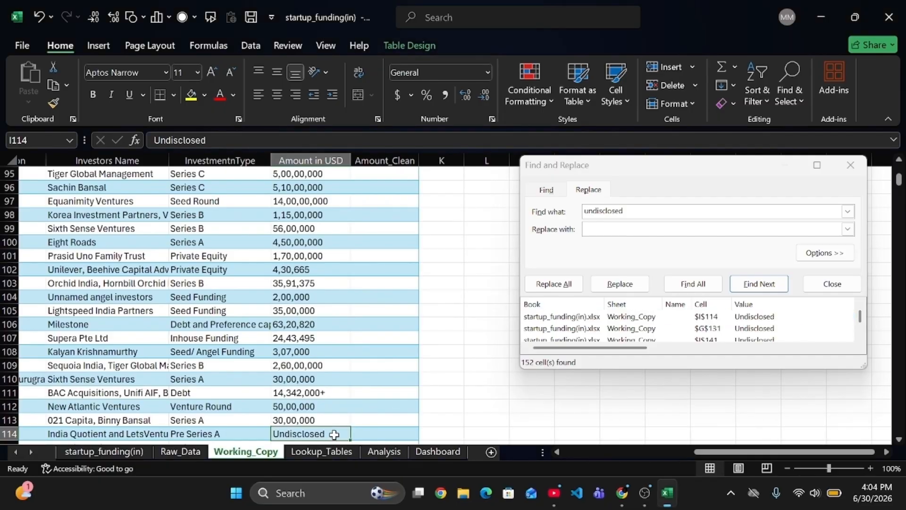
pyautogui.press('F2')
pyautogui.press('BackSpace')
pyautogui.press('BackSpace')
pyautogui.press('BackSpace')
pyautogui.press('BackSpace')
pyautogui.press('BackSpace')
pyautogui.press('BackSpace')
pyautogui.press('BackSpace')
pyautogui.press('BackSpace')
pyautogui.press('BackSpace')
pyautogui.press('BackSpace')
pyautogui.press('BackSpace')
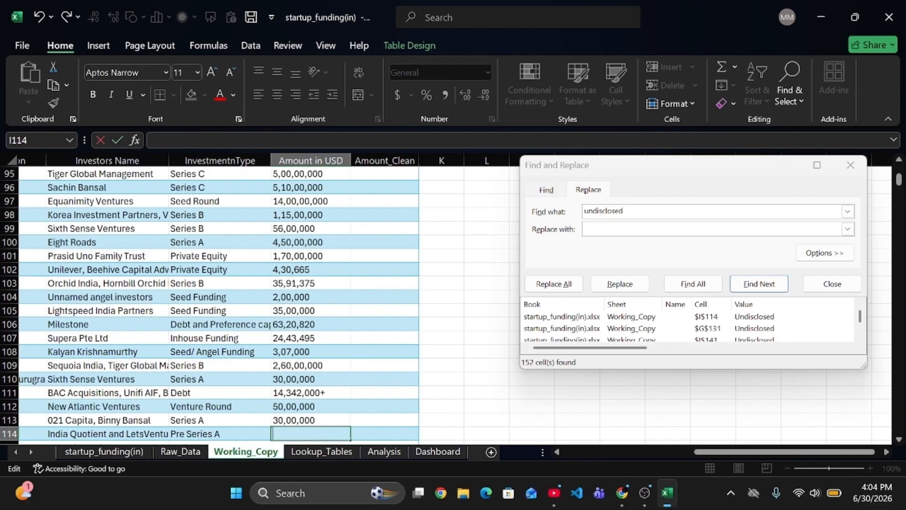
pyautogui.click(390, 398)
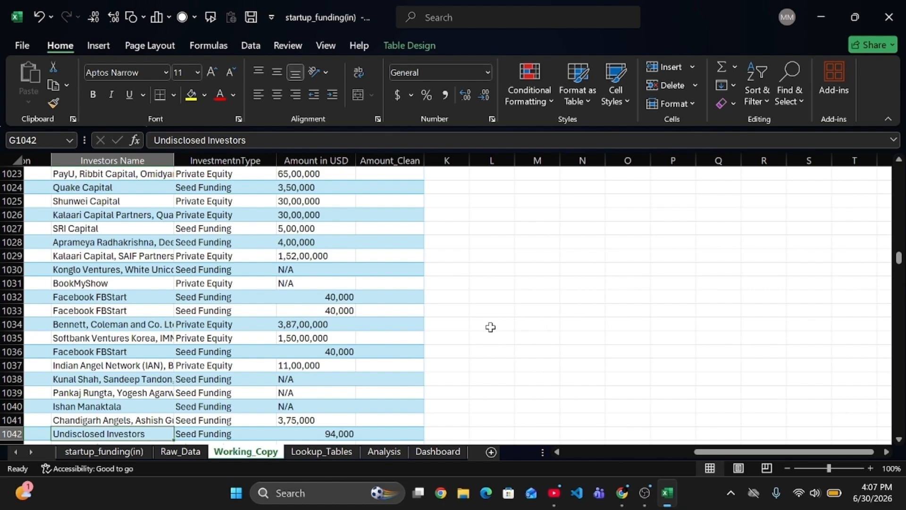
# - Search Working_Copy for the "+" character in place of "undisclosed", with the replacement left empty
pyautogui.click(315, 264)
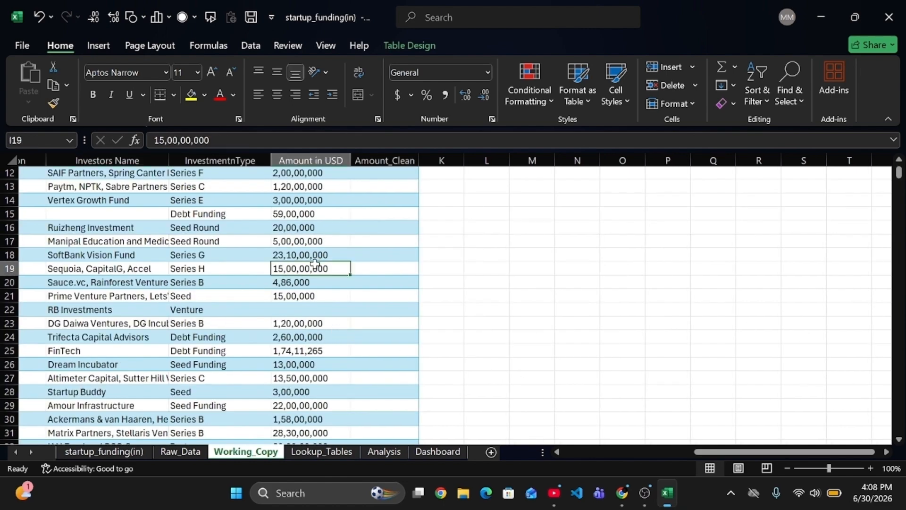
pyautogui.hotkey('ctrl', 'h')
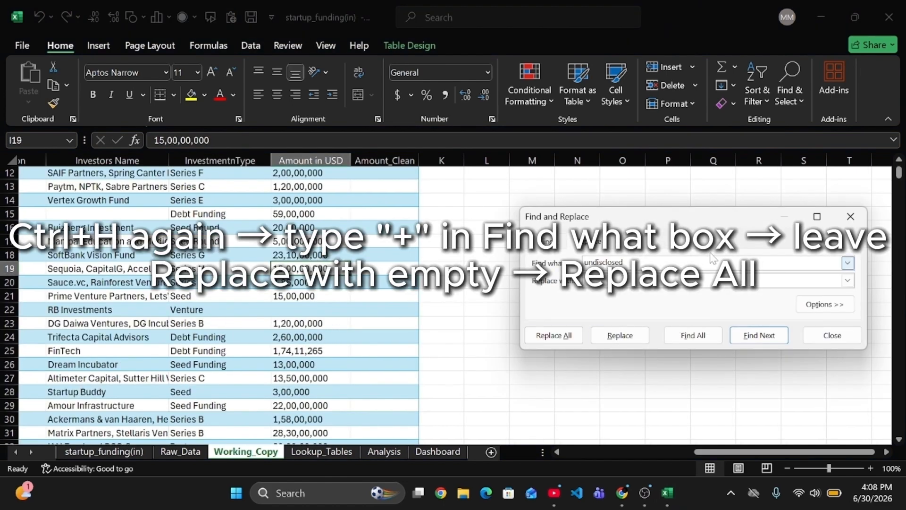
pyautogui.press('BackSpace')
pyautogui.press('BackSpace')
pyautogui.press('BackSpace')
pyautogui.press('BackSpace')
pyautogui.press('BackSpace')
pyautogui.press('BackSpace')
pyautogui.press('BackSpace')
pyautogui.press('BackSpace')
pyautogui.press('BackSpace')
pyautogui.press('BackSpace')
pyautogui.press('BackSpace')
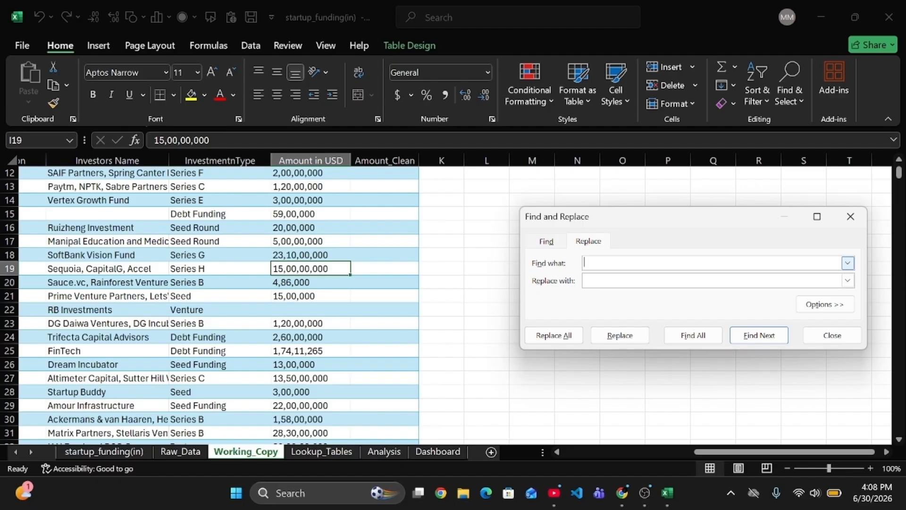
pyautogui.write(',')
pyautogui.click(848, 263)
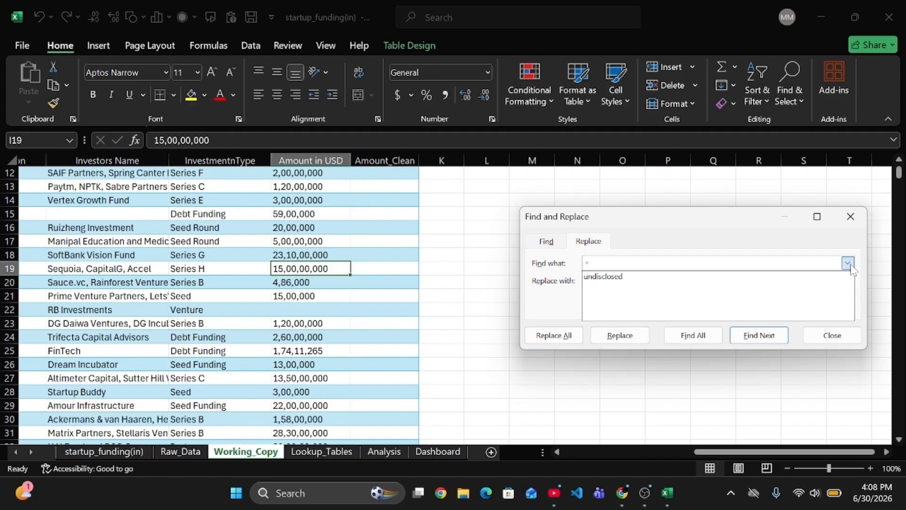
pyautogui.click(849, 263)
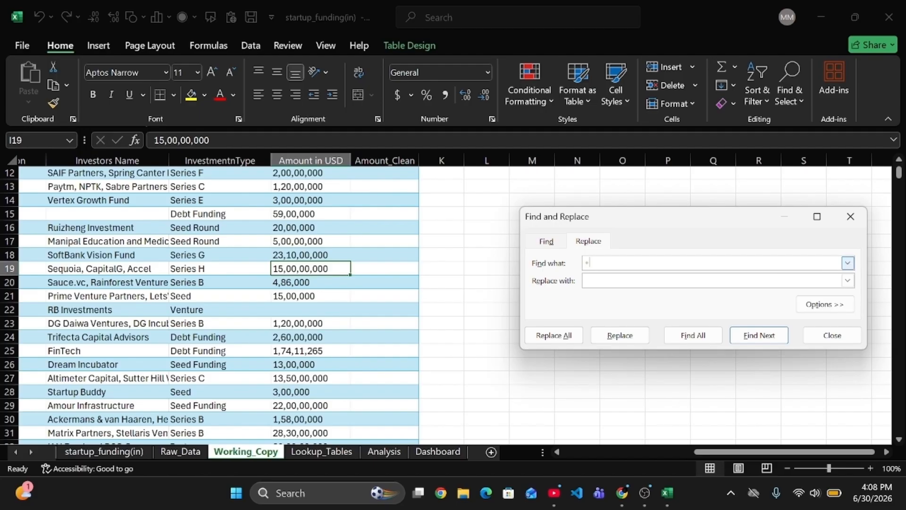
pyautogui.press('Return')
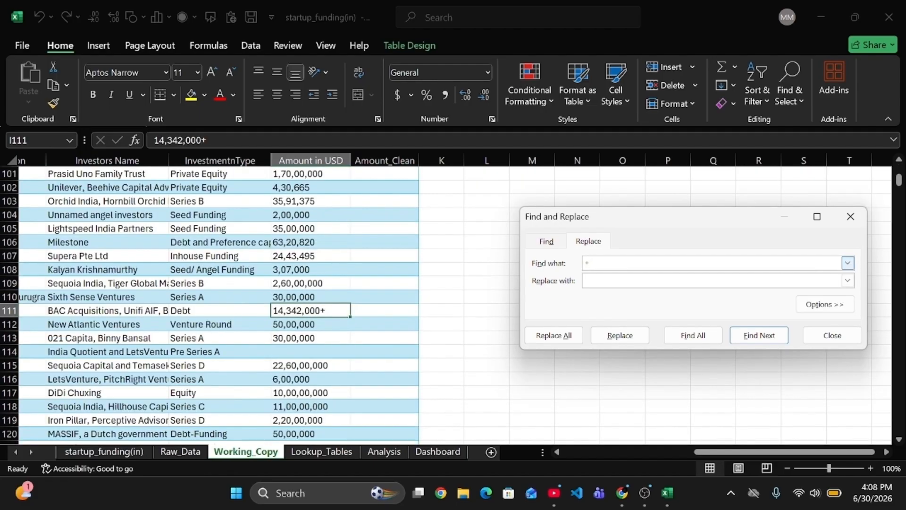
# - Remove the trailing plus sign from the amount in cell I111 so it reads 14,342,000, and close Find and Replace
pyautogui.click(329, 310)
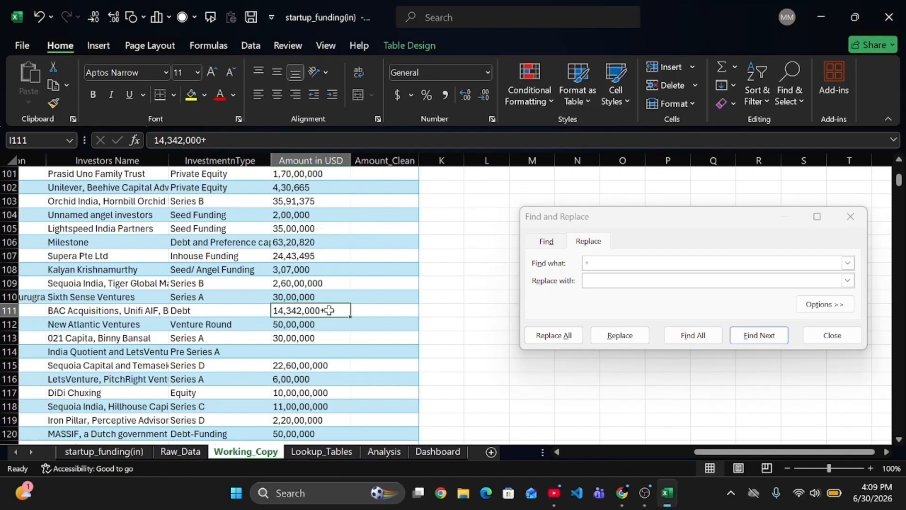
pyautogui.doubleClick(329, 310)
pyautogui.press('BackSpace')
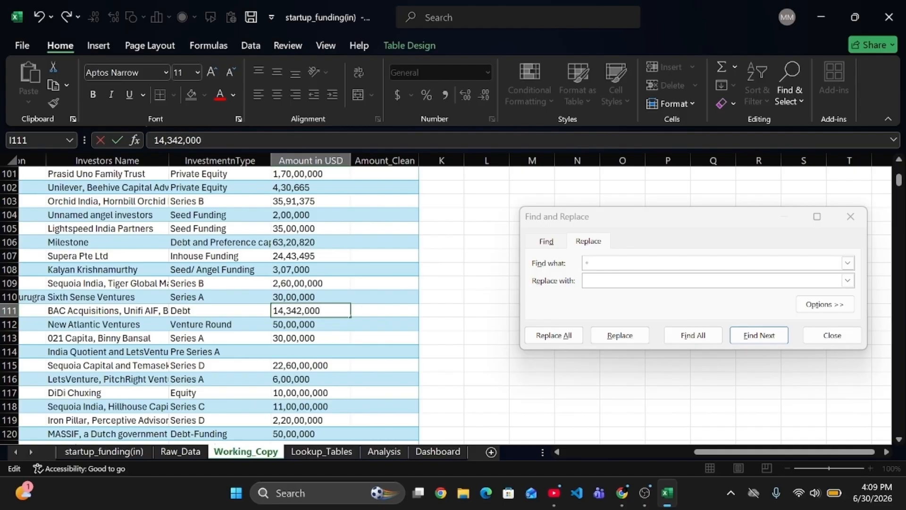
pyautogui.hotkey('ctrl', 'Return')
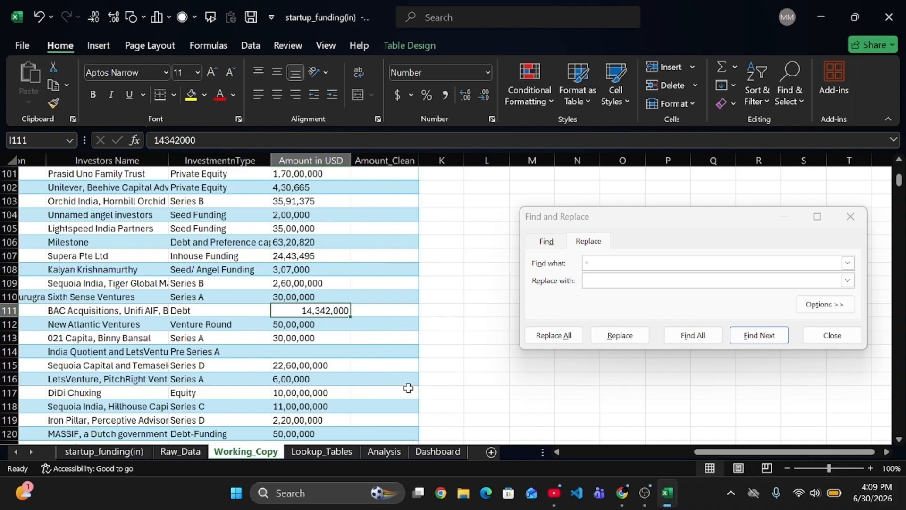
pyautogui.click(830, 336)
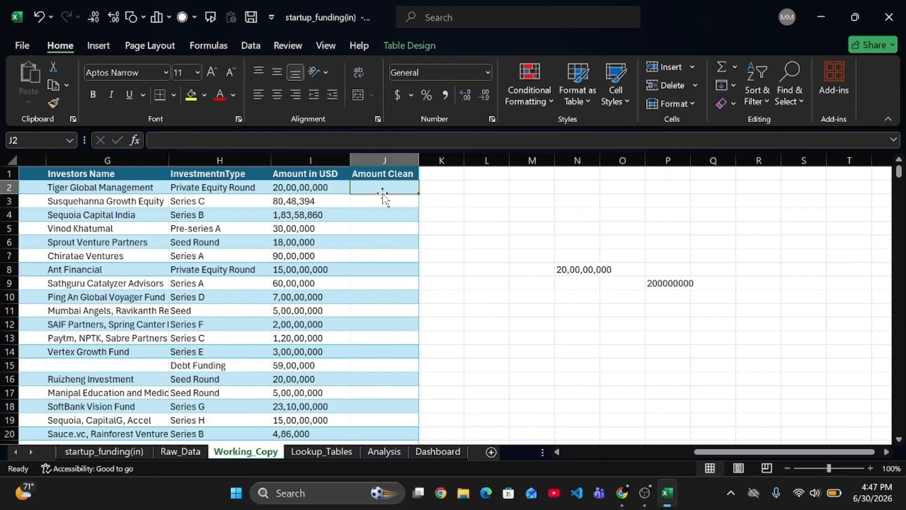
# - Enter =SUBSTITUTE([@[Amount in USD]],",","") in cell J2 to fill the Amount Clean column with comma-free amounts
pyautogui.write('=')
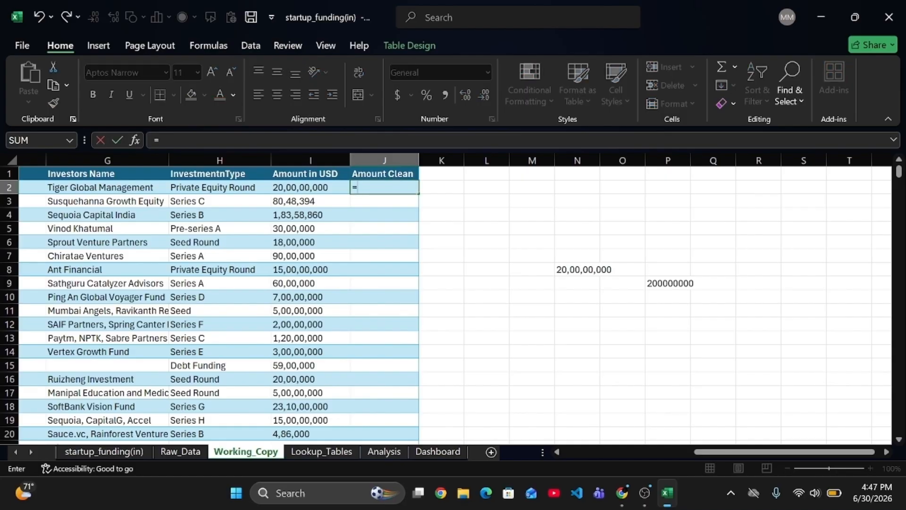
pyautogui.write('SUB')
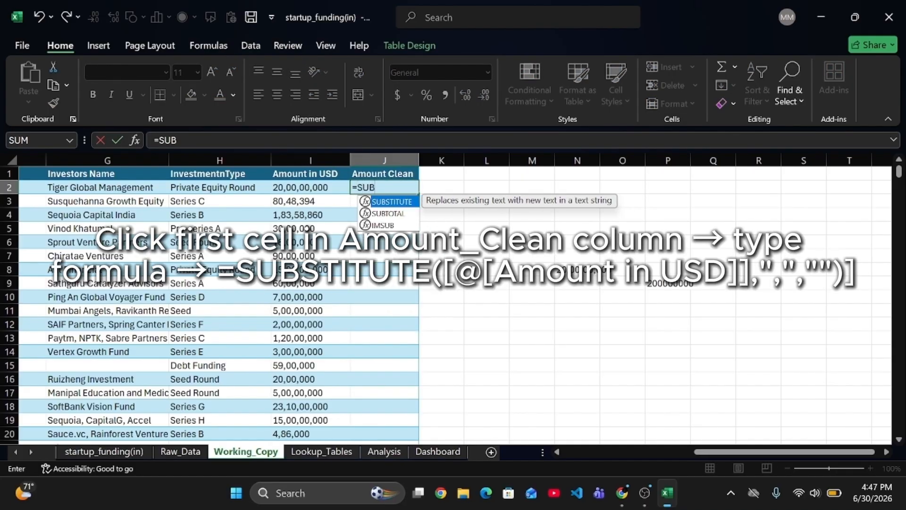
pyautogui.write('STITUTE')
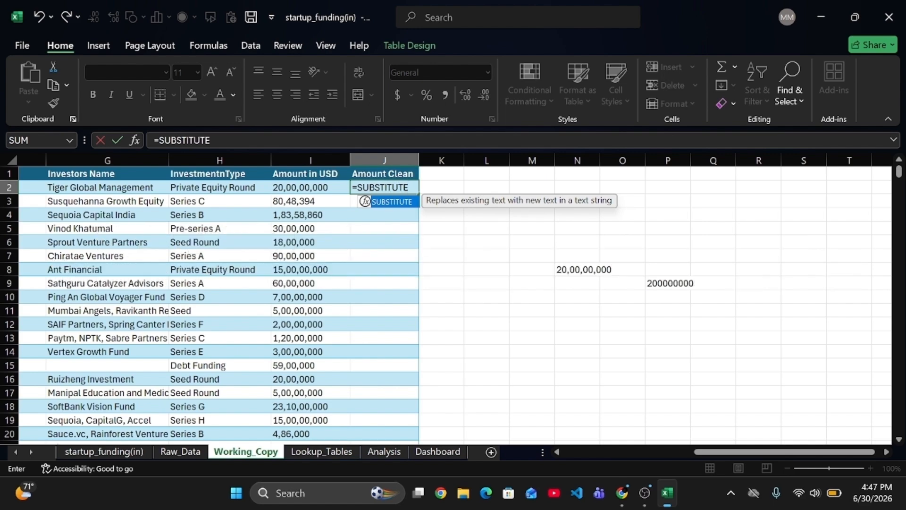
pyautogui.write('(')
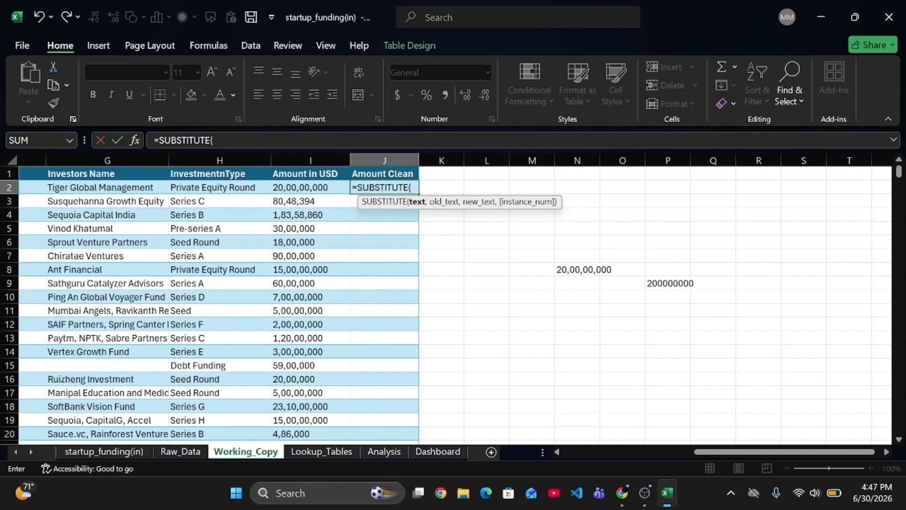
pyautogui.press('Left')
pyautogui.press('Left')
pyautogui.press('Right')
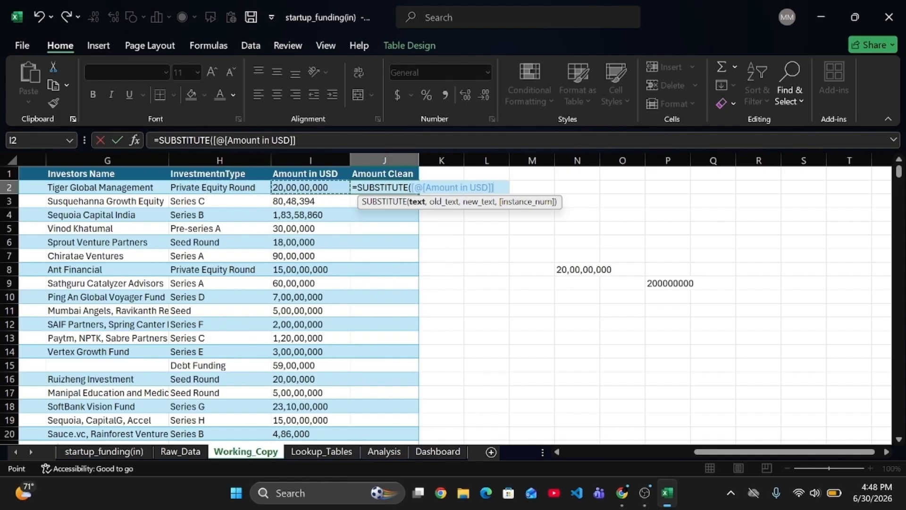
pyautogui.write(',')
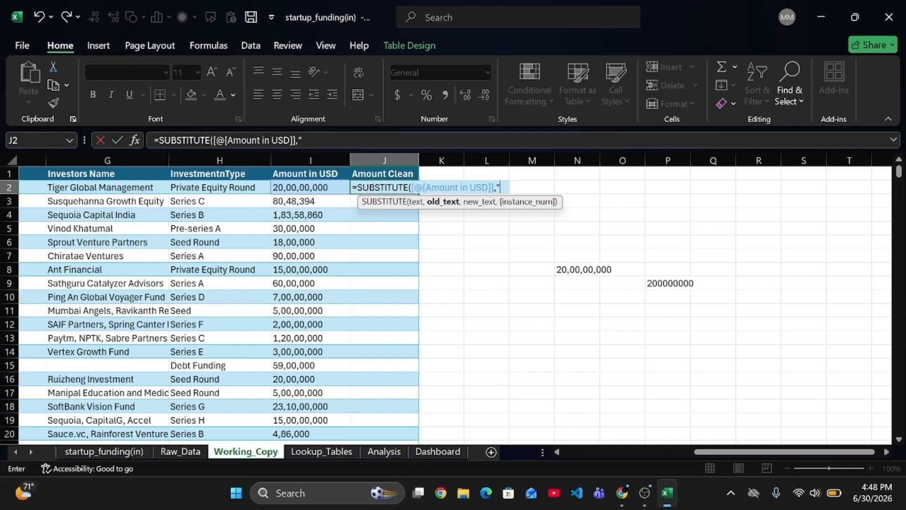
pyautogui.write('",",""')
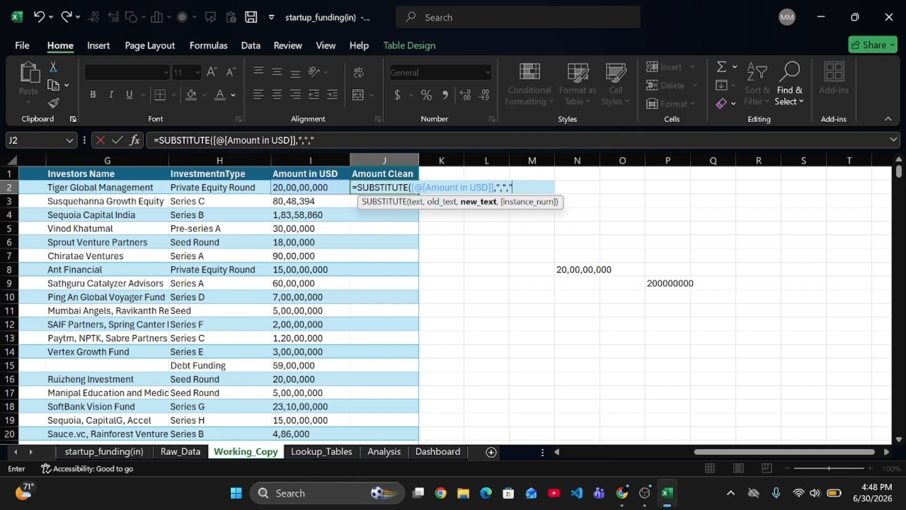
pyautogui.write(')')
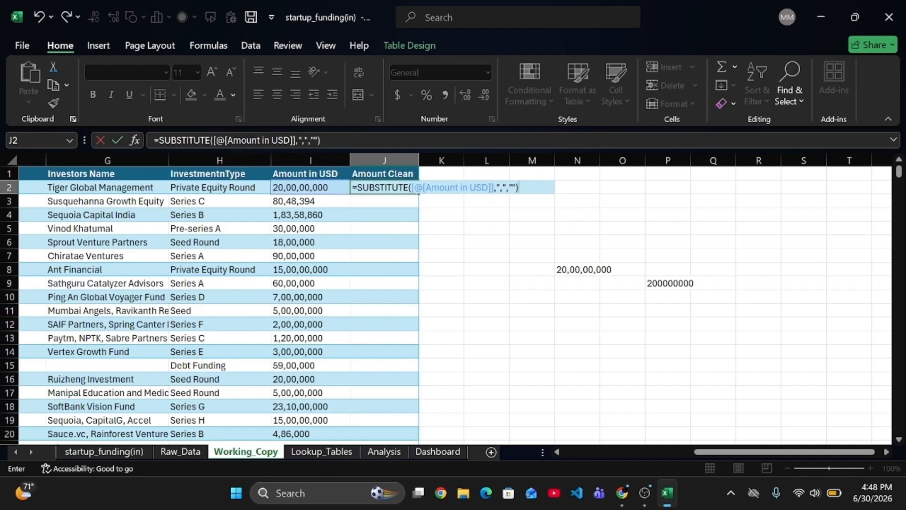
pyautogui.press('Return')
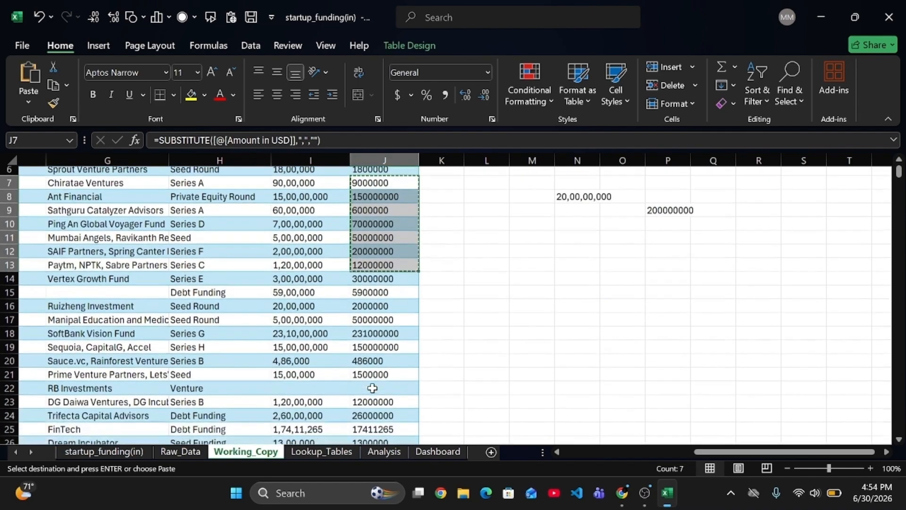
# - Look through the Amount Clean column for non-numeric entries and inspect the formula in J36 against its source amount
pyautogui.scroll(-2, 372, 387)
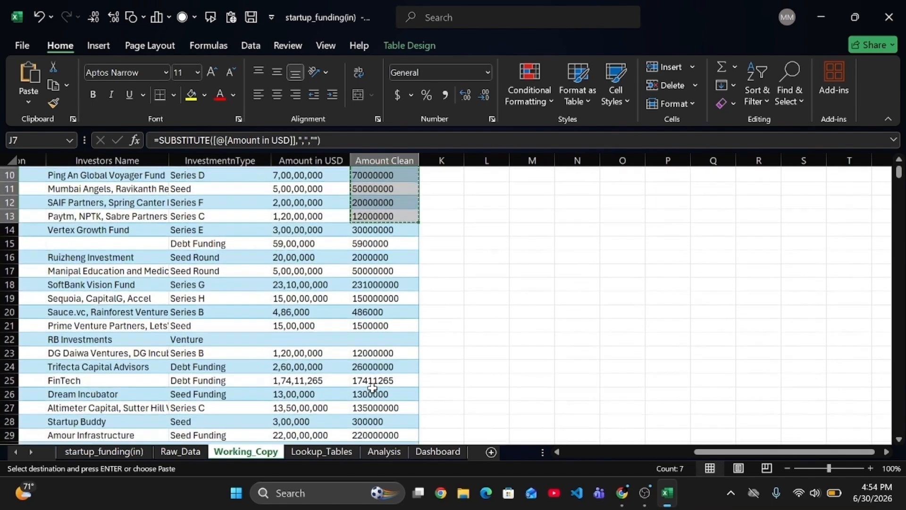
pyautogui.scroll(-4, 372, 387)
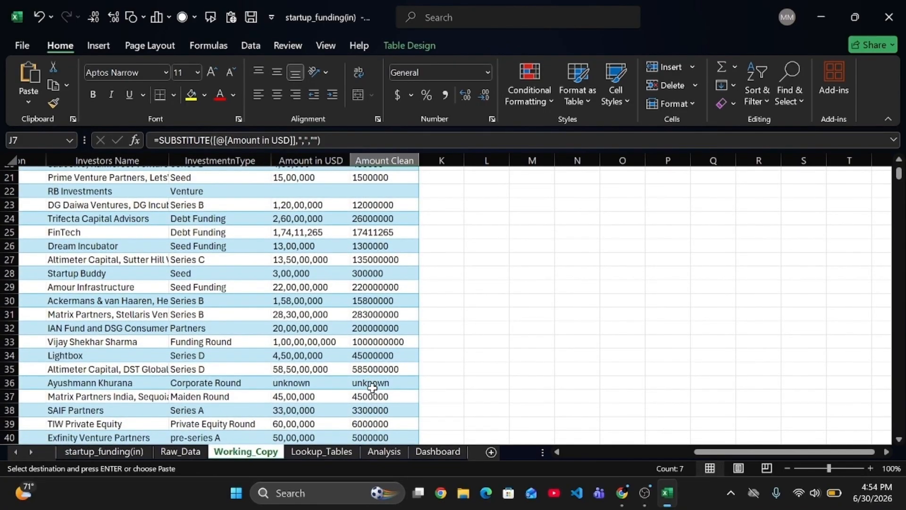
pyautogui.scroll(-2, 373, 387)
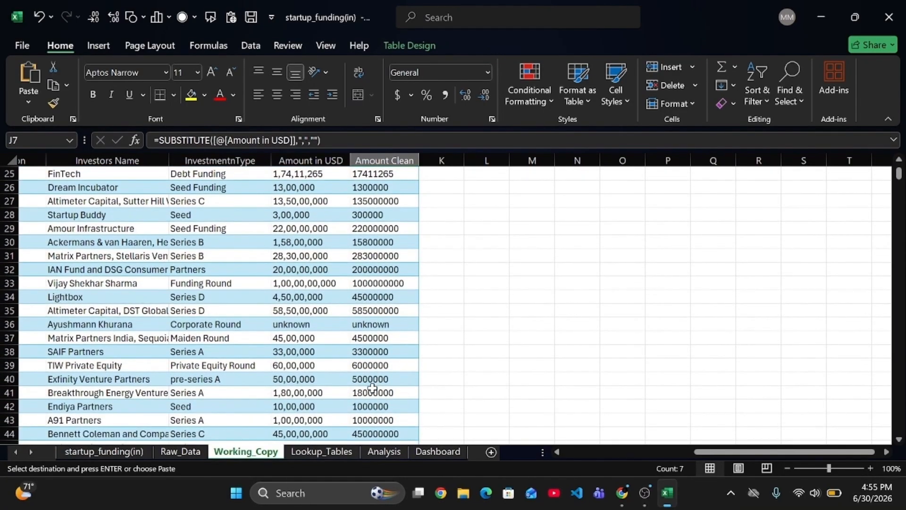
pyautogui.scroll(-2, 373, 387)
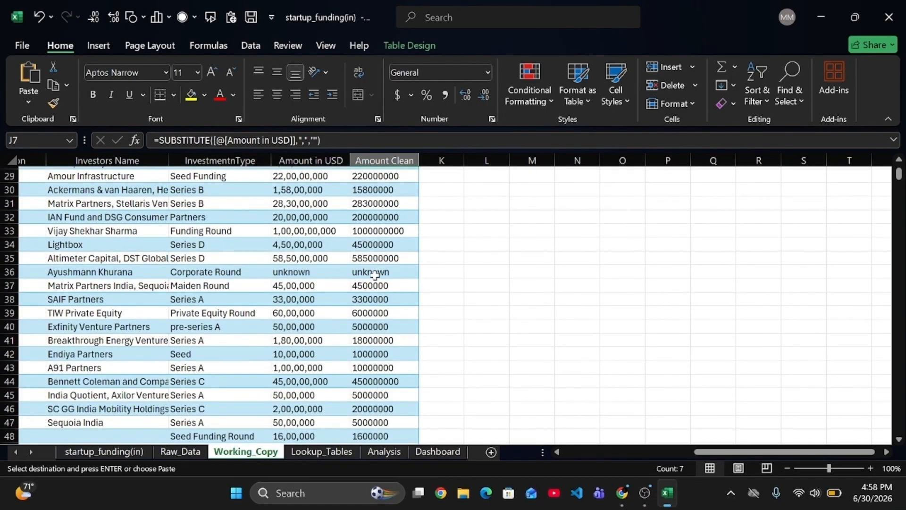
pyautogui.click(374, 273)
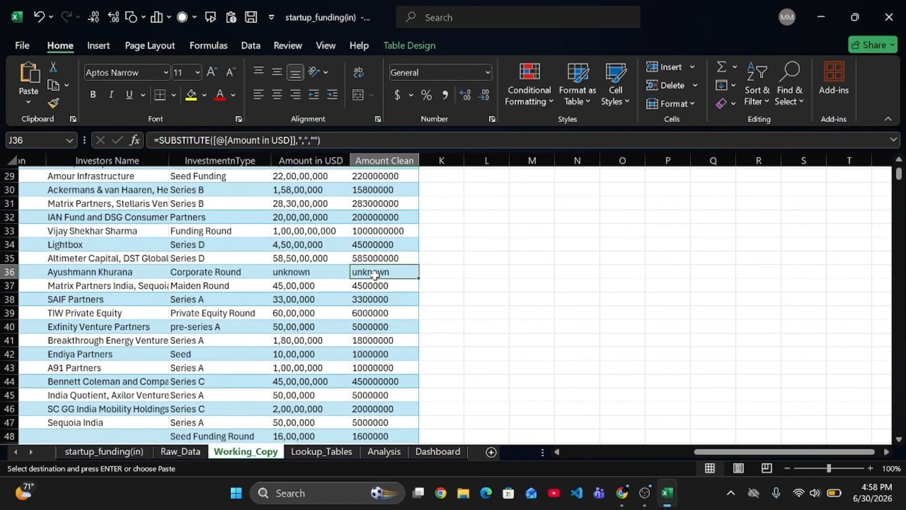
pyautogui.doubleClick(374, 272)
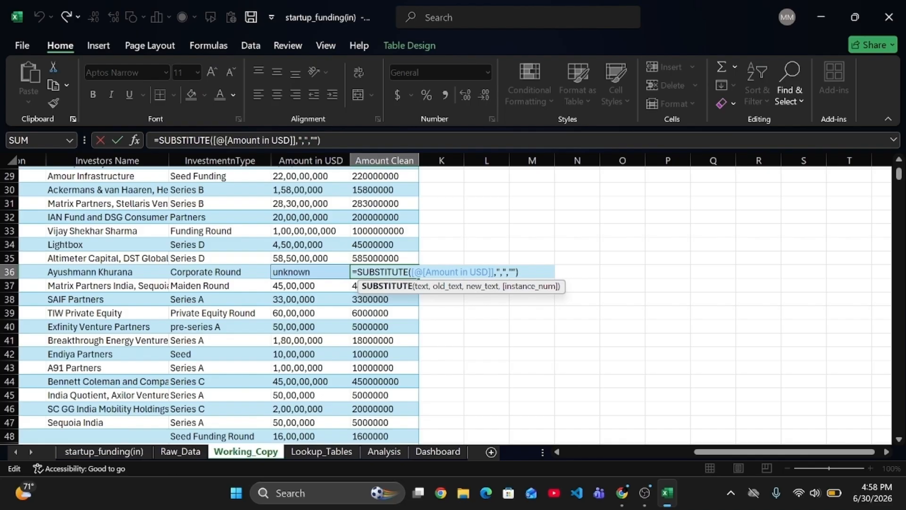
pyautogui.click(372, 352)
pyautogui.click(305, 283)
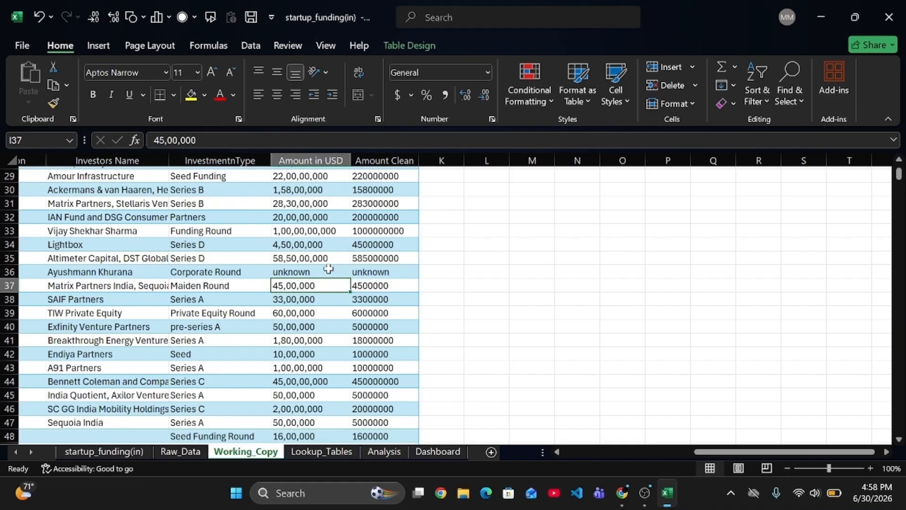
pyautogui.press('Up')
pyautogui.click(368, 273)
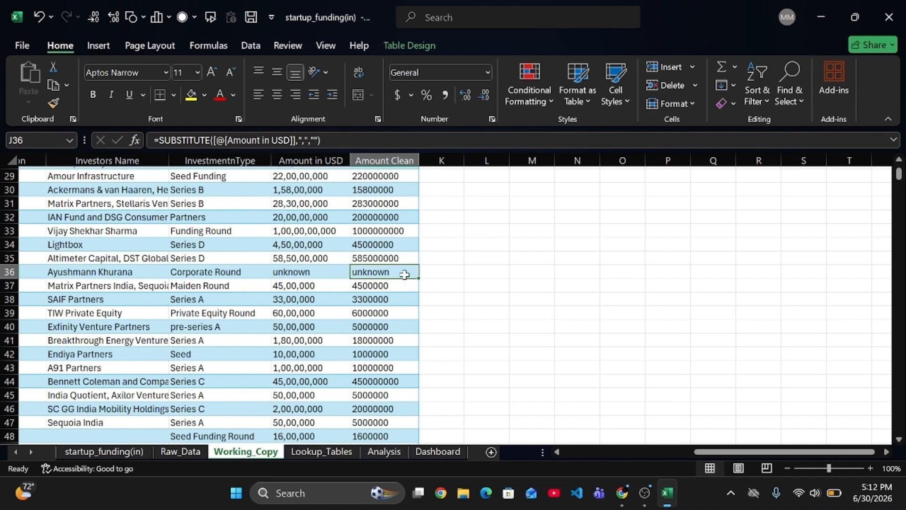
pyautogui.doubleClick(404, 274)
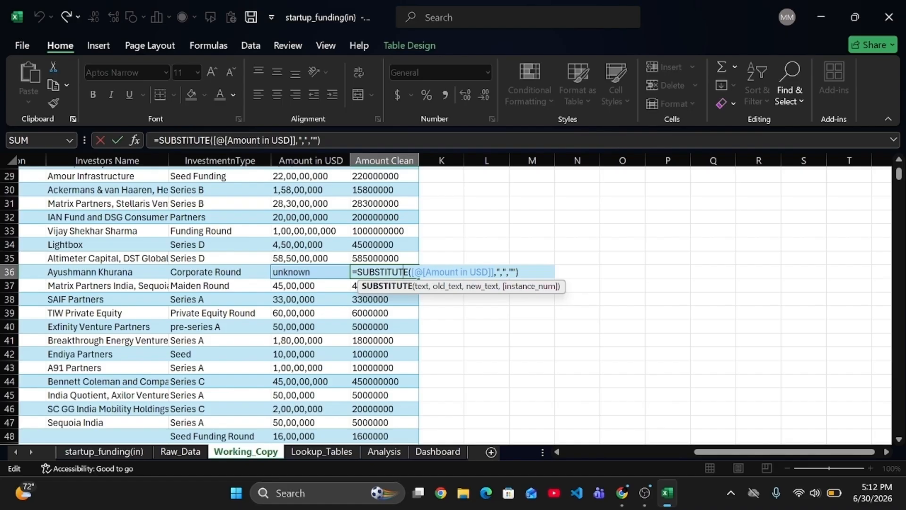
# - Clear the text "unknown" from cell I36 in the Amount in USD column
pyautogui.click(312, 272)
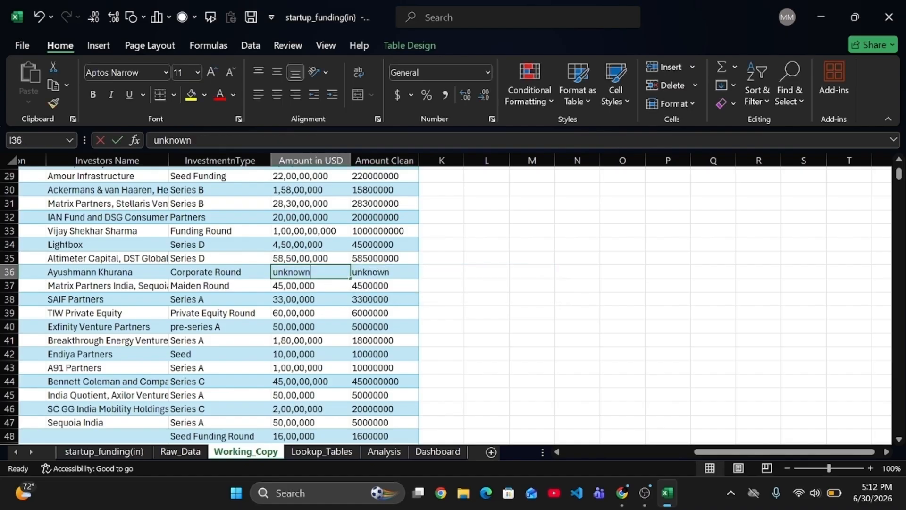
pyautogui.doubleClick(310, 272)
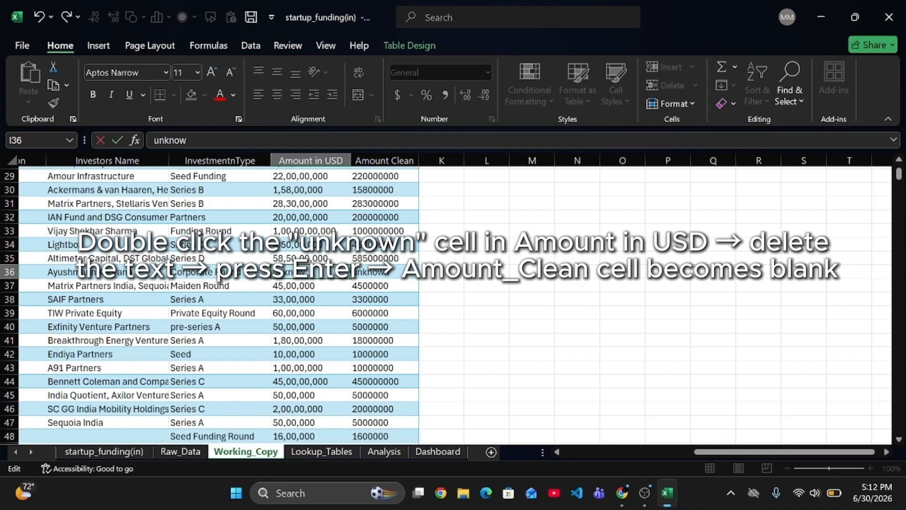
pyautogui.press('BackSpace')
pyautogui.press('BackSpace')
pyautogui.press('BackSpace')
pyautogui.press('BackSpace')
pyautogui.press('BackSpace')
pyautogui.press('BackSpace')
pyautogui.press('BackSpace')
pyautogui.scroll(3, 375, 263)
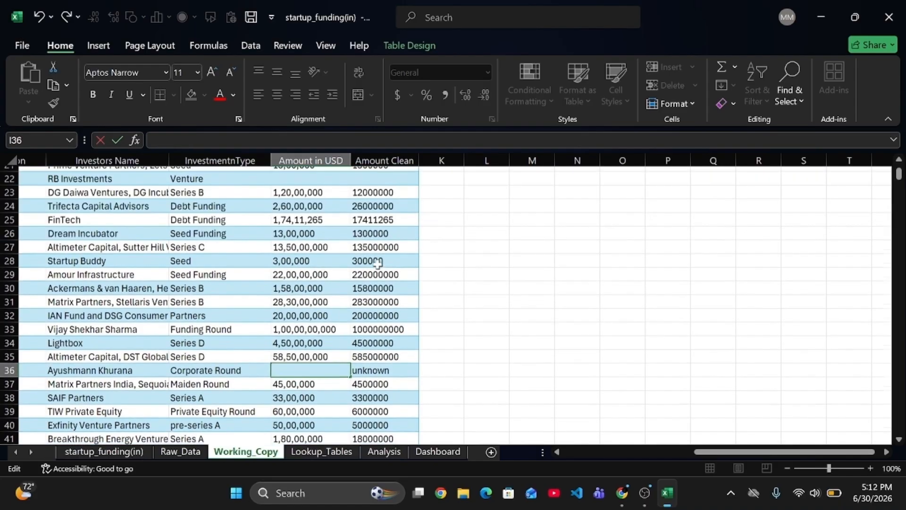
pyautogui.scroll(3, 378, 264)
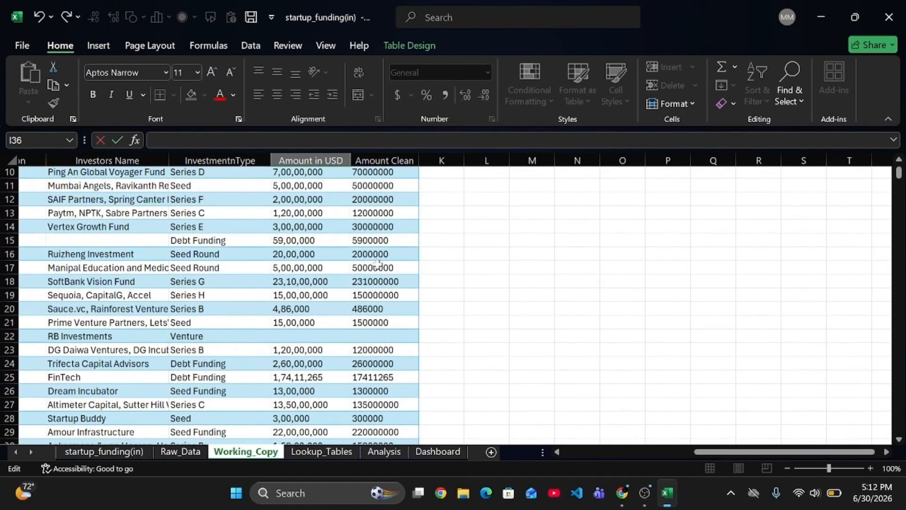
pyautogui.scroll(-2, 378, 264)
pyautogui.scroll(-4, 378, 264)
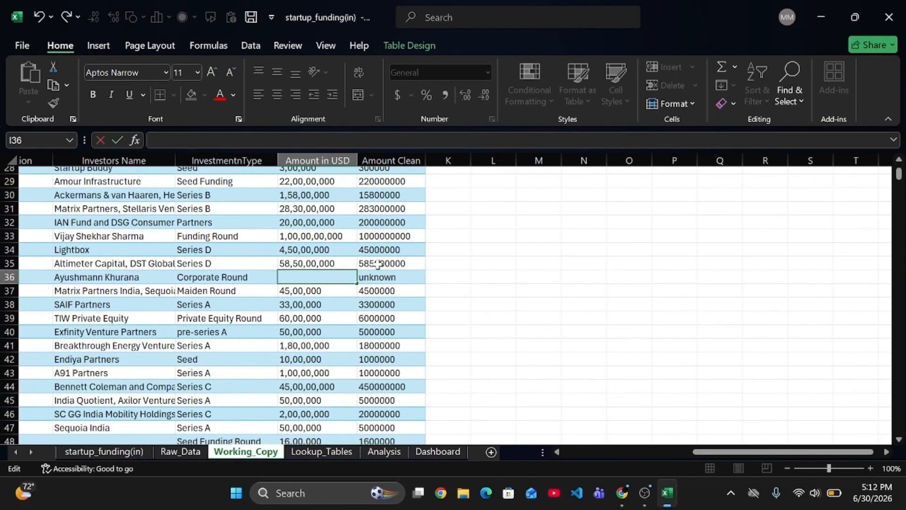
pyautogui.hotkey('ctrl', 'Return')
pyautogui.scroll(-1, 406, 358)
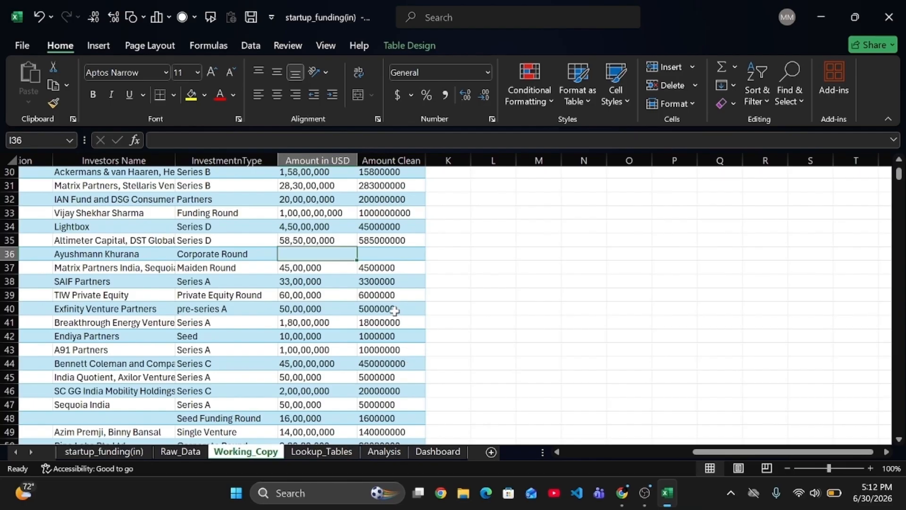
# - Search Working_Copy for "unknown" with the replacement left empty, and close Find and Replace
pyautogui.hotkey('ctrl', 'h')
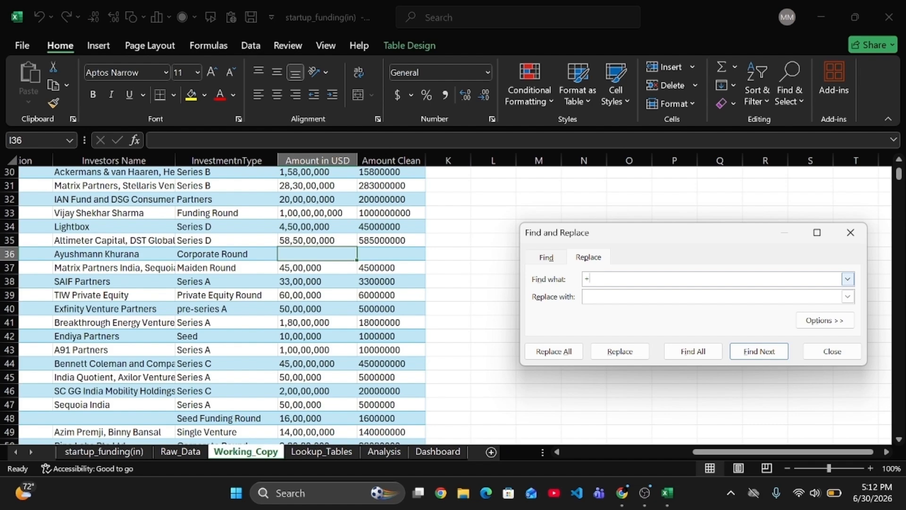
pyautogui.hotkey('shift', 'Tab')
pyautogui.press('BackSpace')
pyautogui.write('unknown')
pyautogui.press('Return')
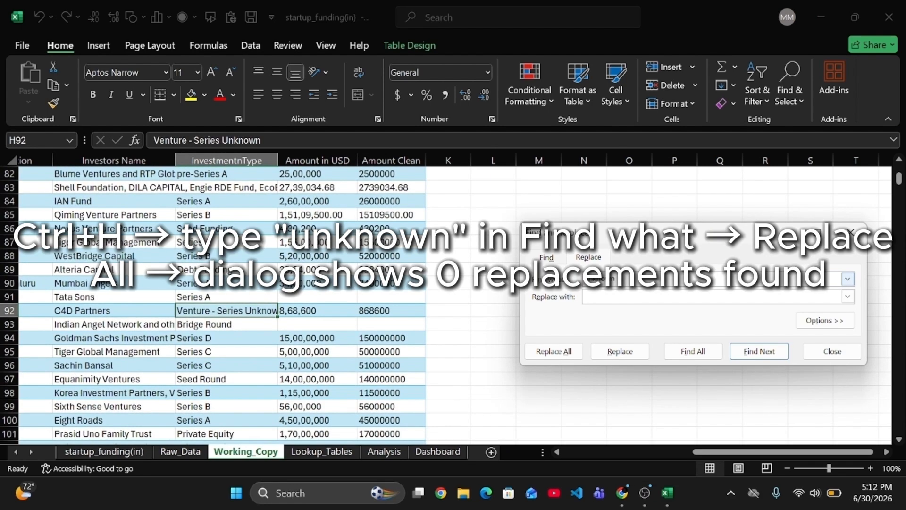
pyautogui.click(847, 297)
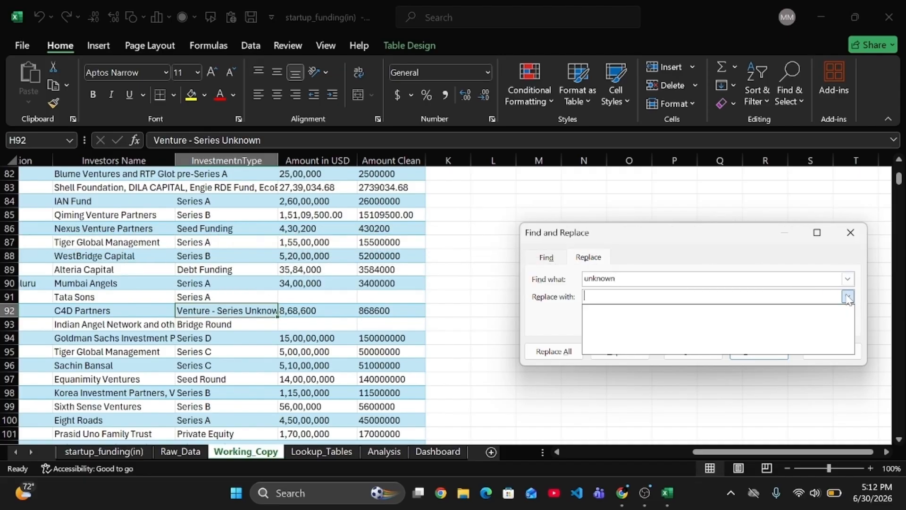
pyautogui.click(781, 257)
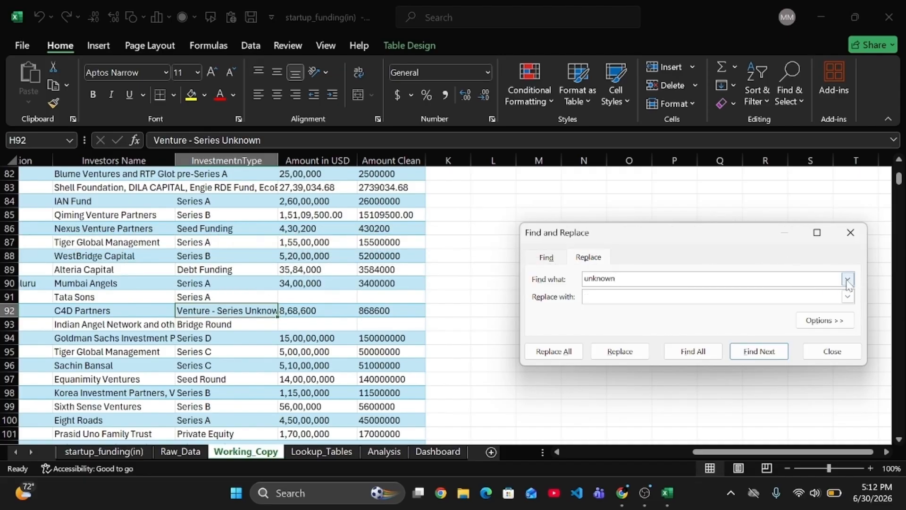
pyautogui.click(848, 280)
pyautogui.click(758, 243)
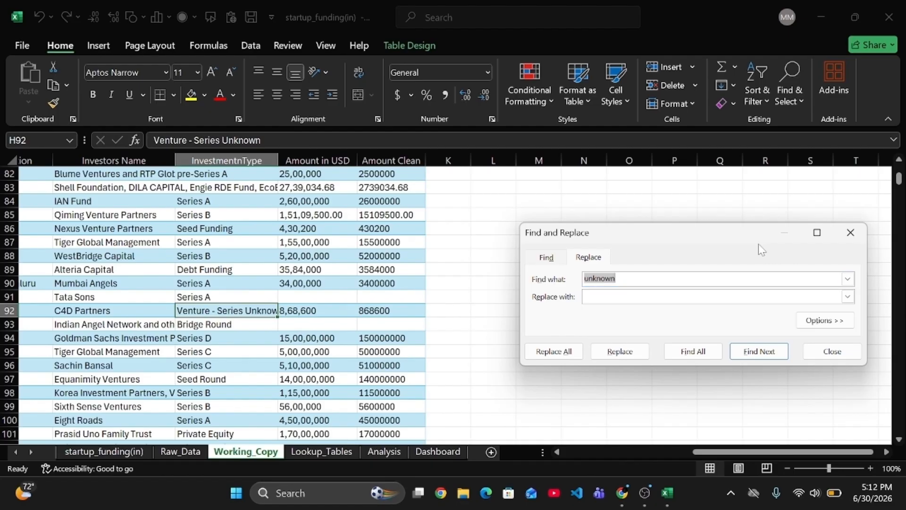
pyautogui.click(816, 354)
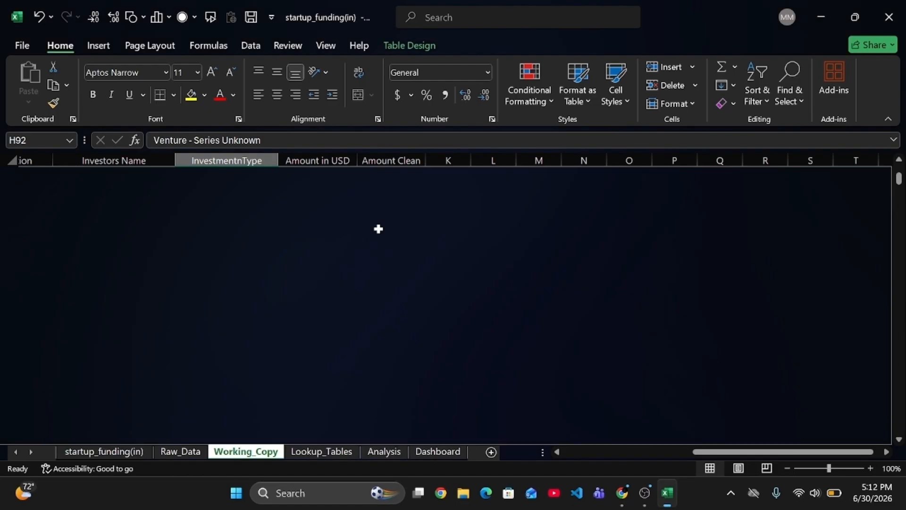
# - Enter =ISNUMBER(J2) in cell L5 to test whether the first Amount Clean value is numeric
pyautogui.scroll(20, 378, 229)
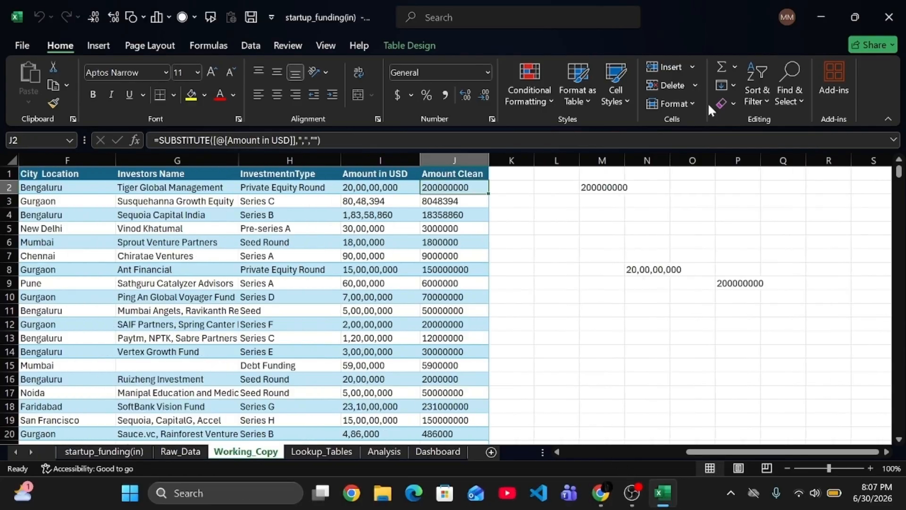
pyautogui.click(557, 232)
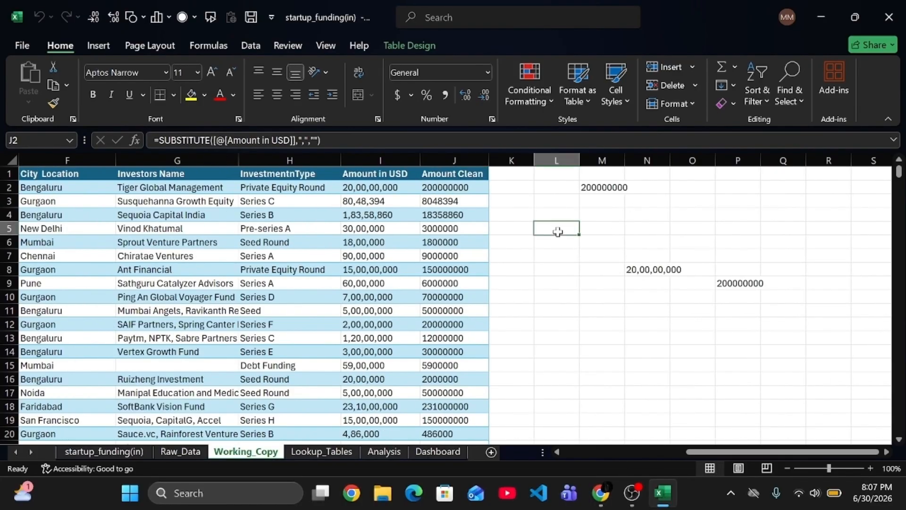
pyautogui.write('=')
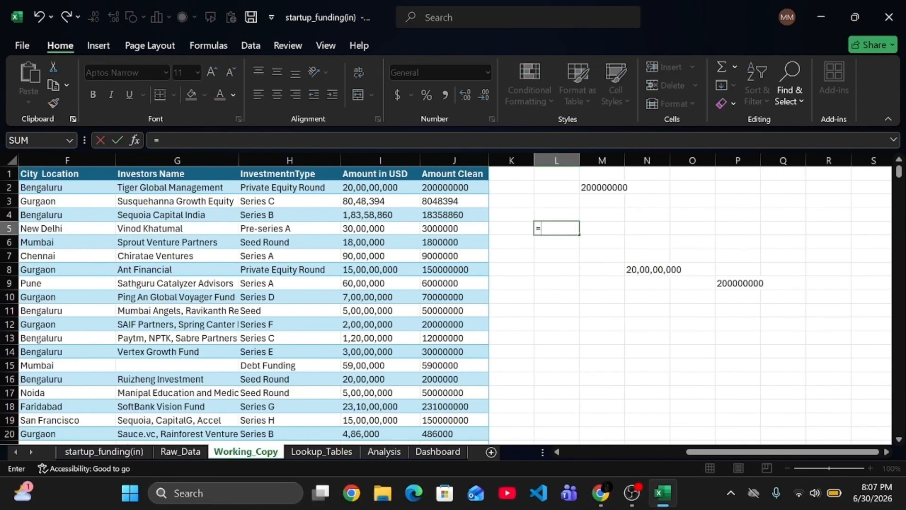
pyautogui.write('I')
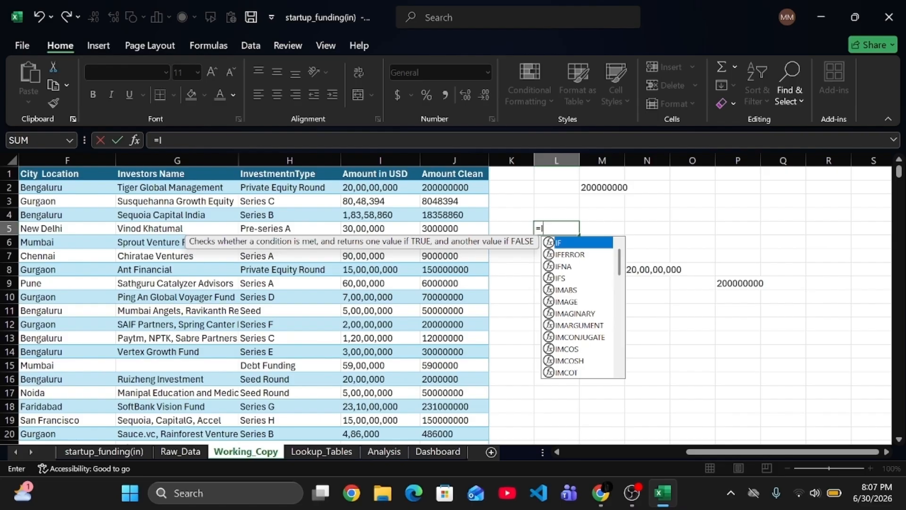
pyautogui.write('SNUMBER')
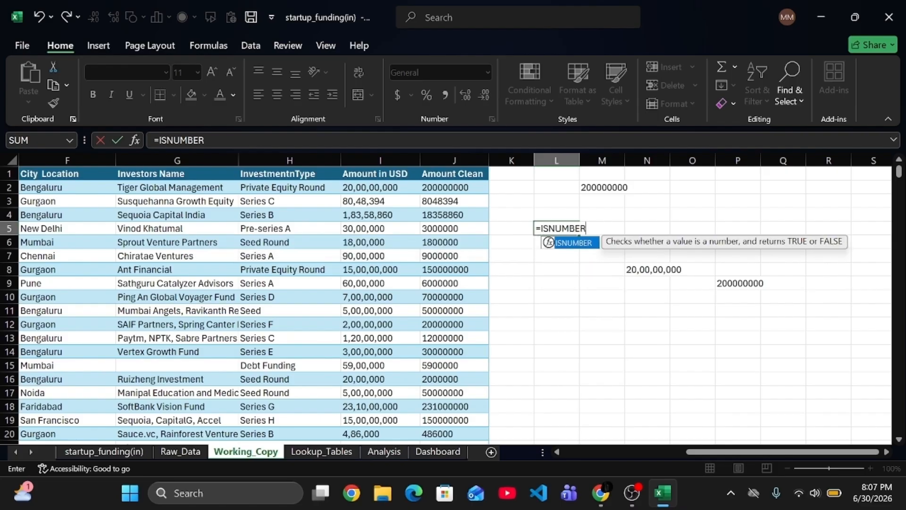
pyautogui.write('(')
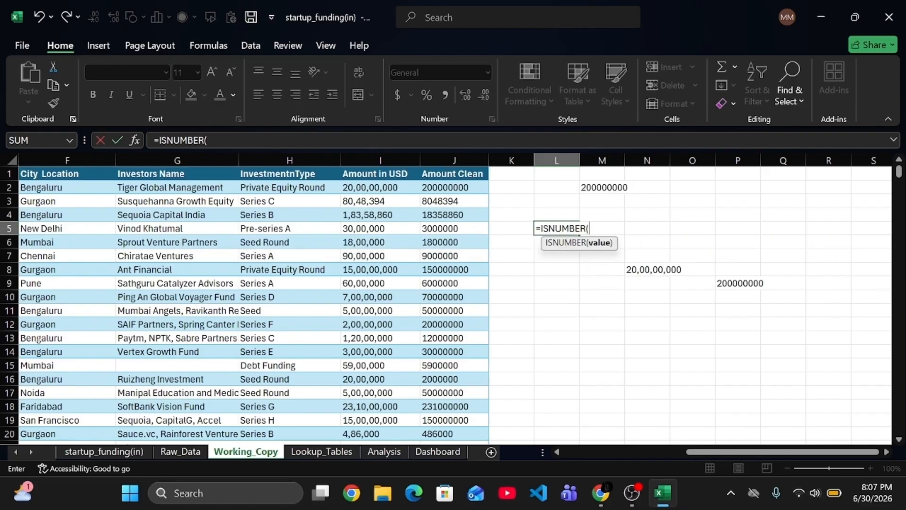
pyautogui.click(446, 188)
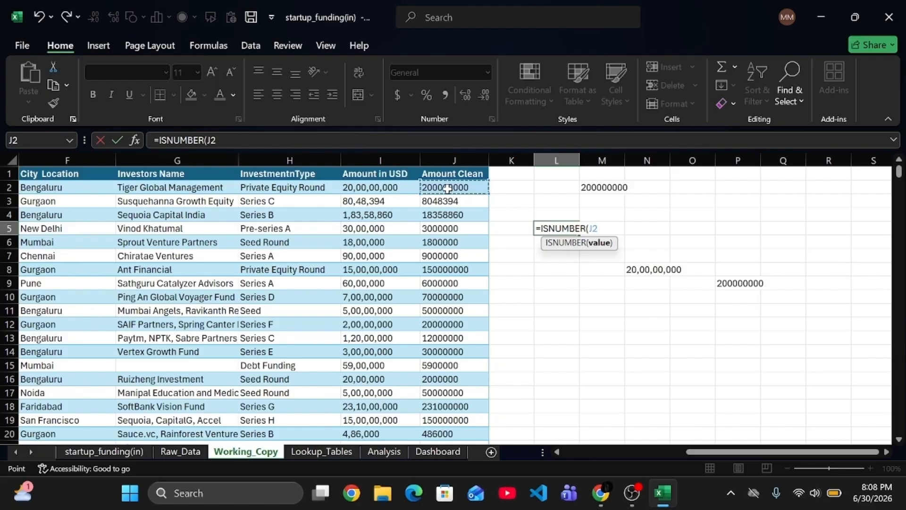
pyautogui.write(')')
pyautogui.press('Return')
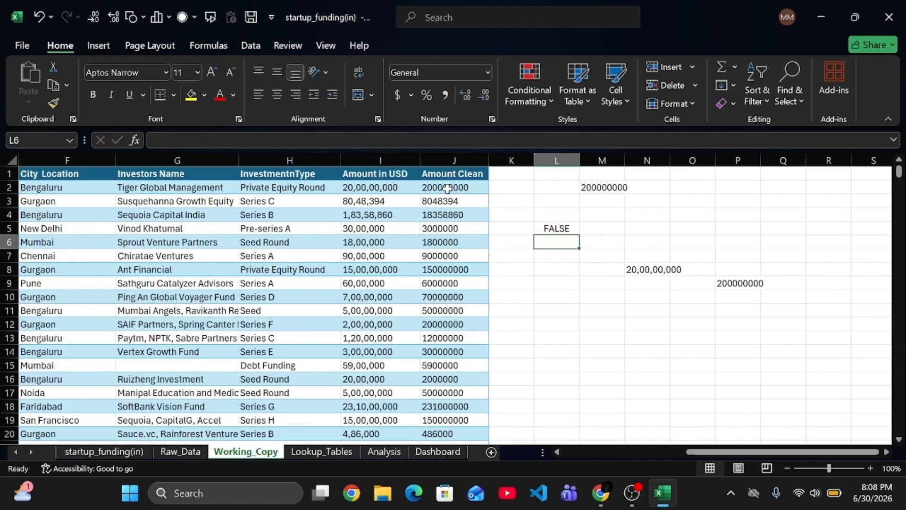
pyautogui.click(548, 228)
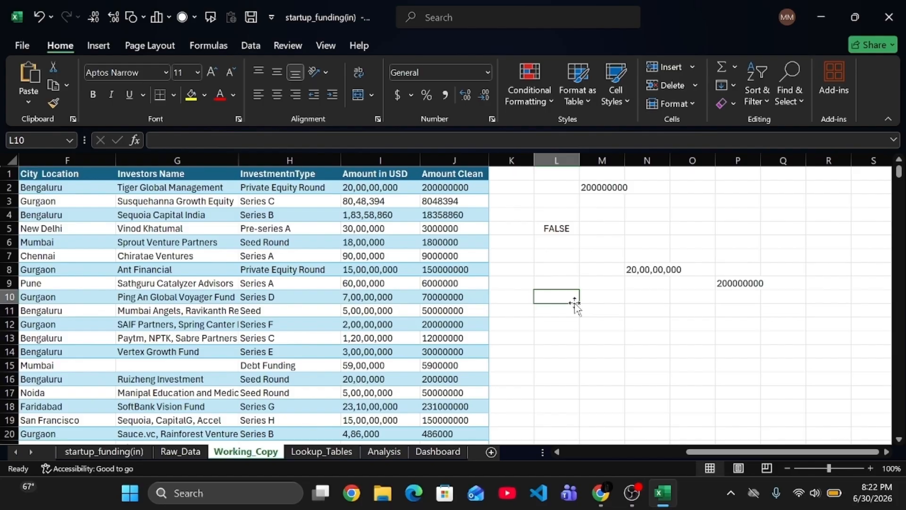
# - Enter =VALUE(200000000) in the empty cell L10
pyautogui.write('=V')
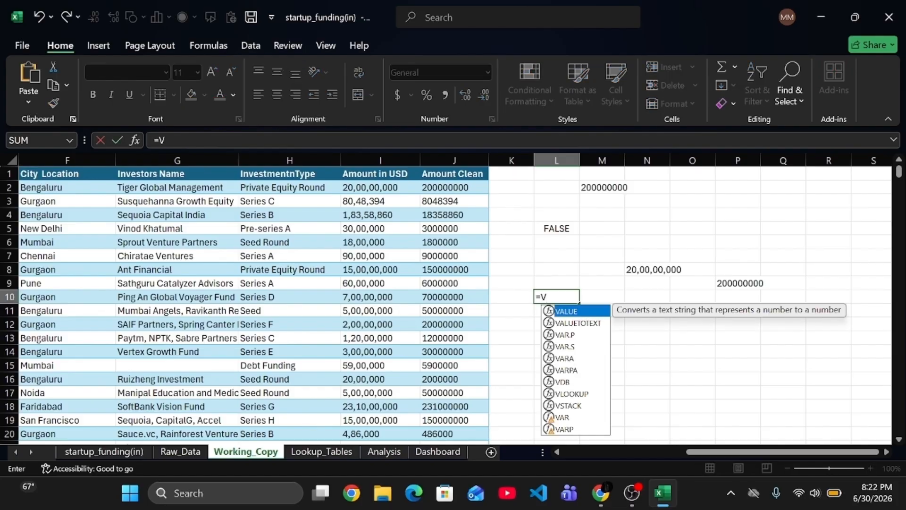
pyautogui.write('ALUE')
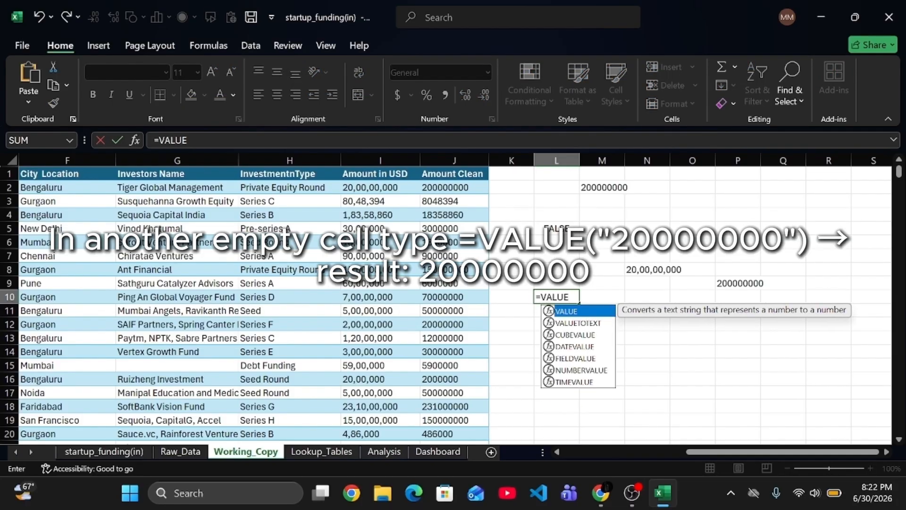
pyautogui.write('(20')
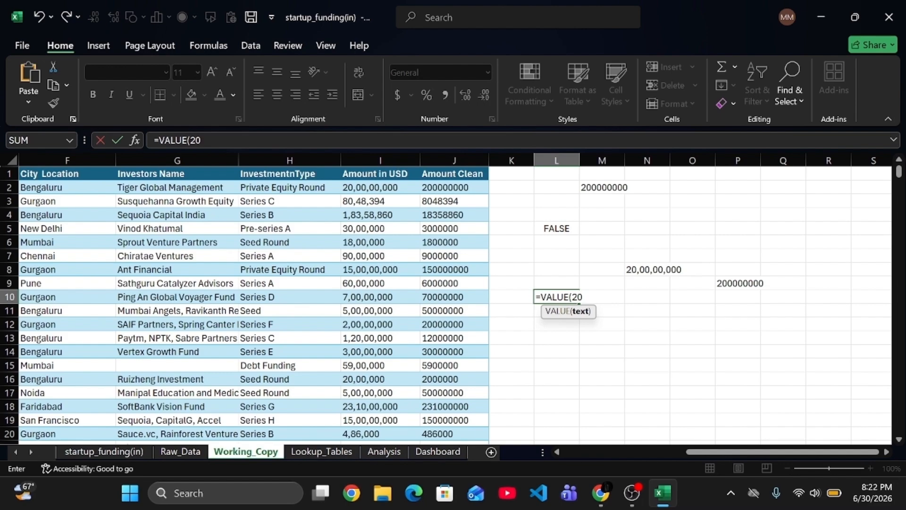
pyautogui.write('0000000')
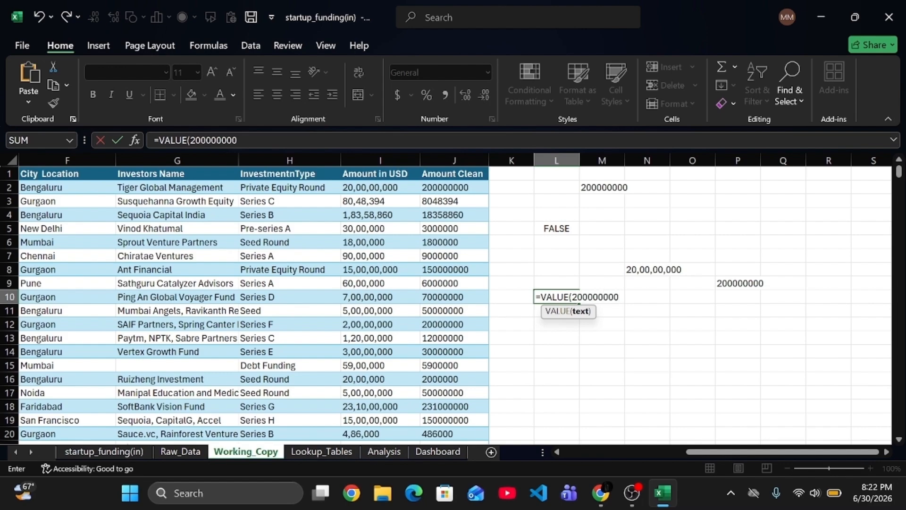
pyautogui.hotkey('ctrl', 'Return')
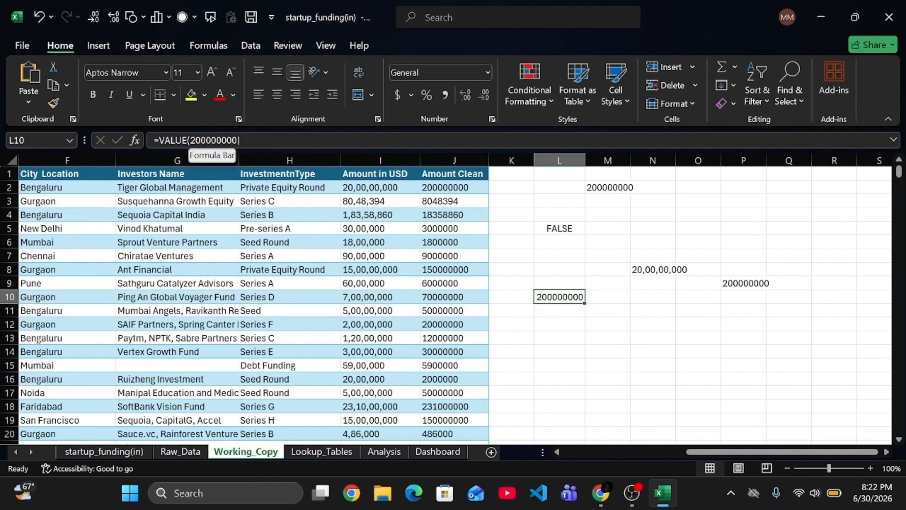
# - Put double quotes around the number in the L10 formula so it reads =VALUE("200000000")
pyautogui.click(189, 140)
pyautogui.write('"')
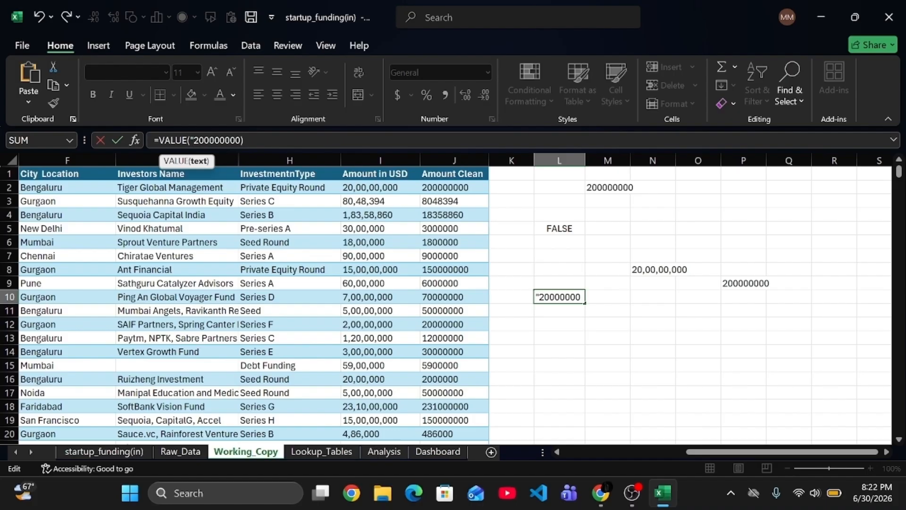
pyautogui.click(239, 141)
pyautogui.write('"')
pyautogui.press('Return')
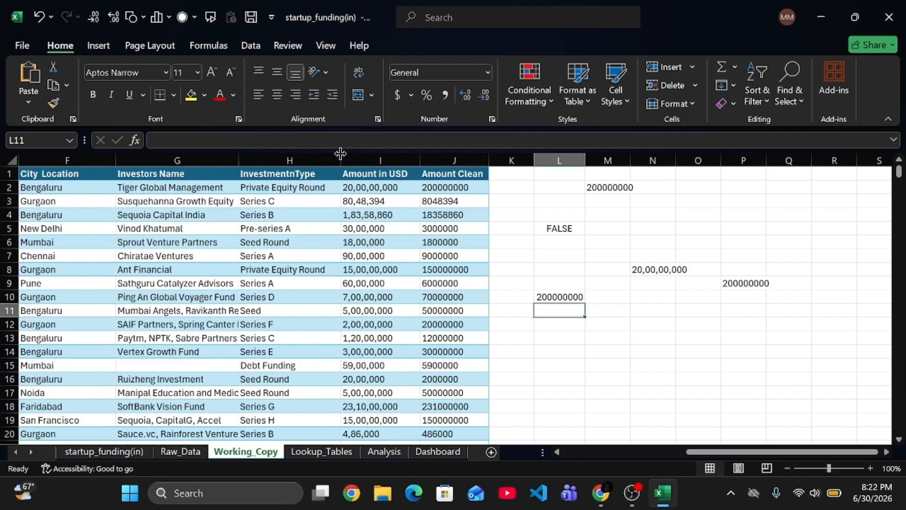
pyautogui.click(572, 295)
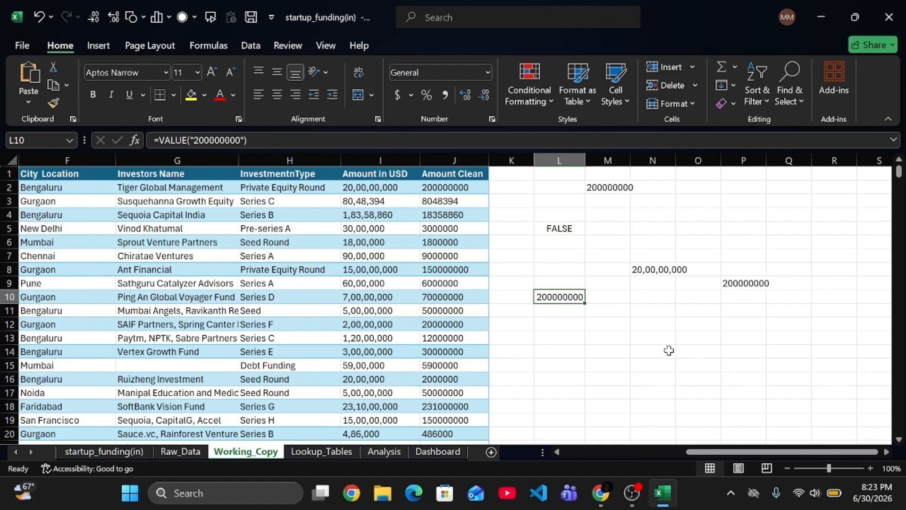
# - Enter =ISNUMBER(VALUE(20000000)) in the empty cell M12
pyautogui.click(600, 324)
pyautogui.write('=i')
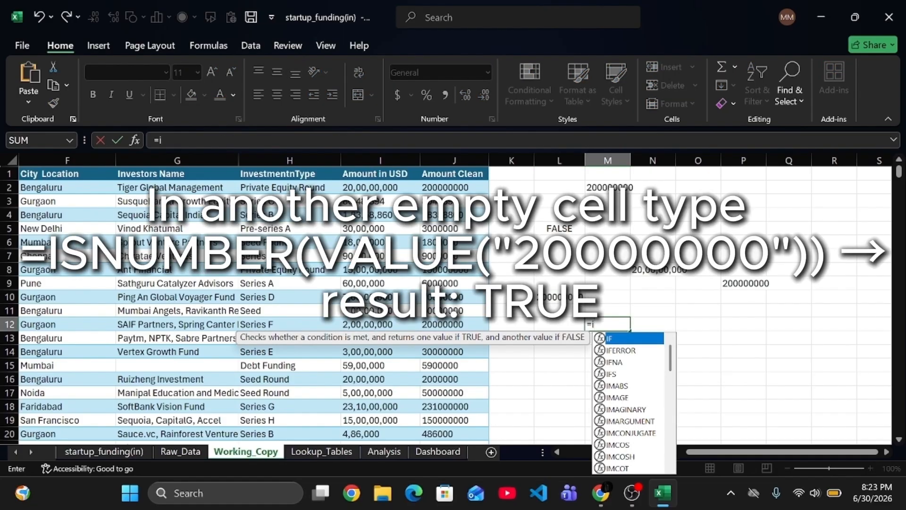
pyautogui.press('BackSpace')
pyautogui.write('ISNUMBER')
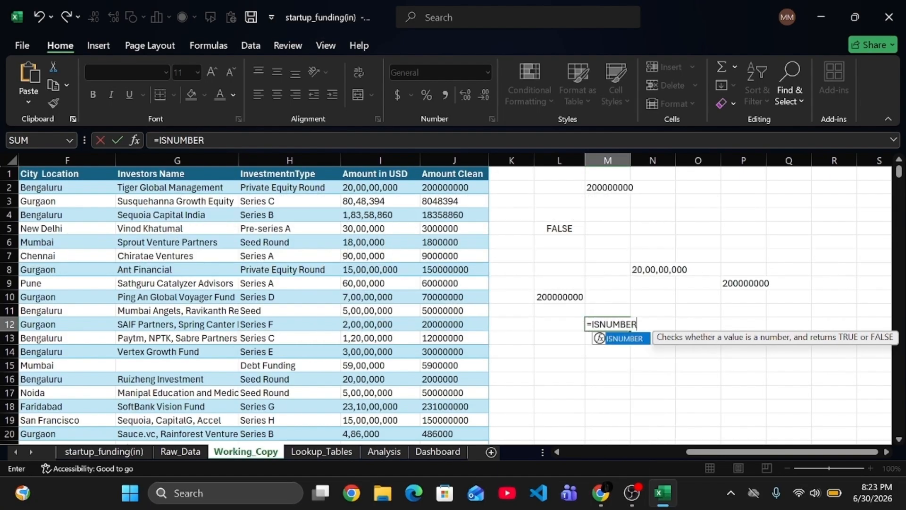
pyautogui.write('(')
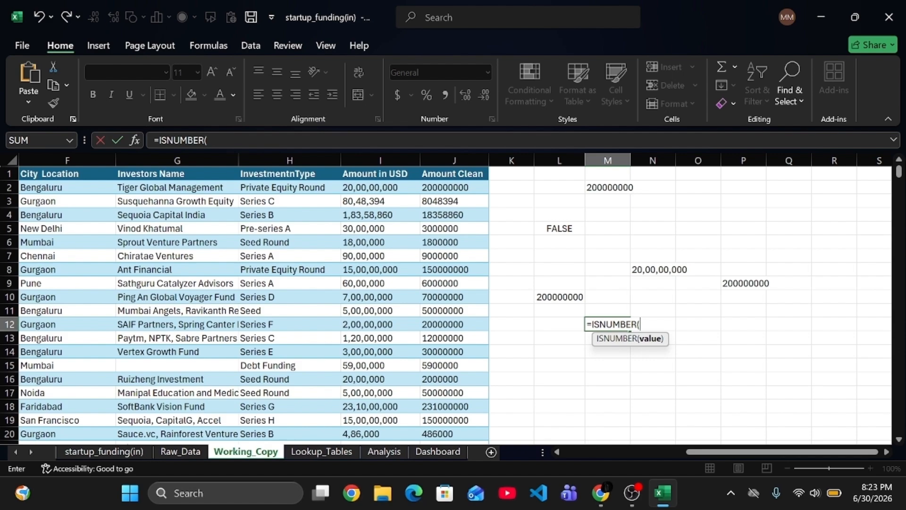
pyautogui.write('VALUE')
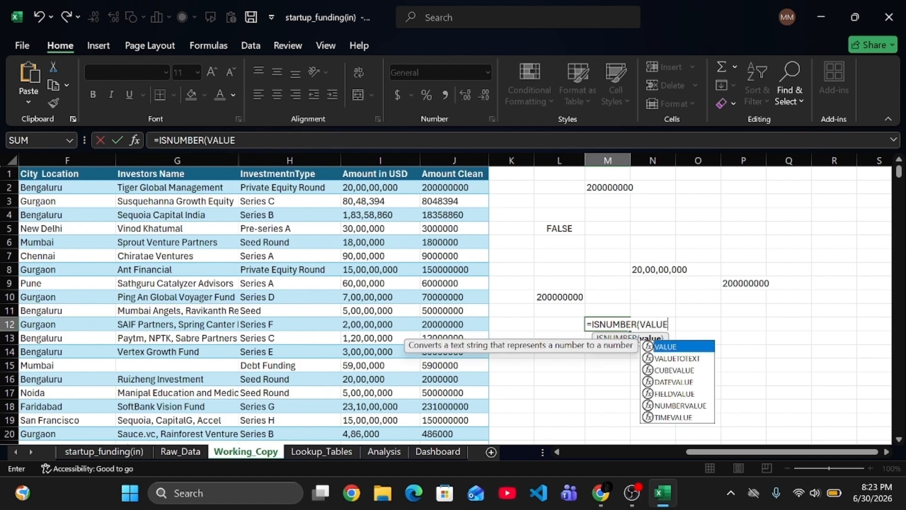
pyautogui.write('(')
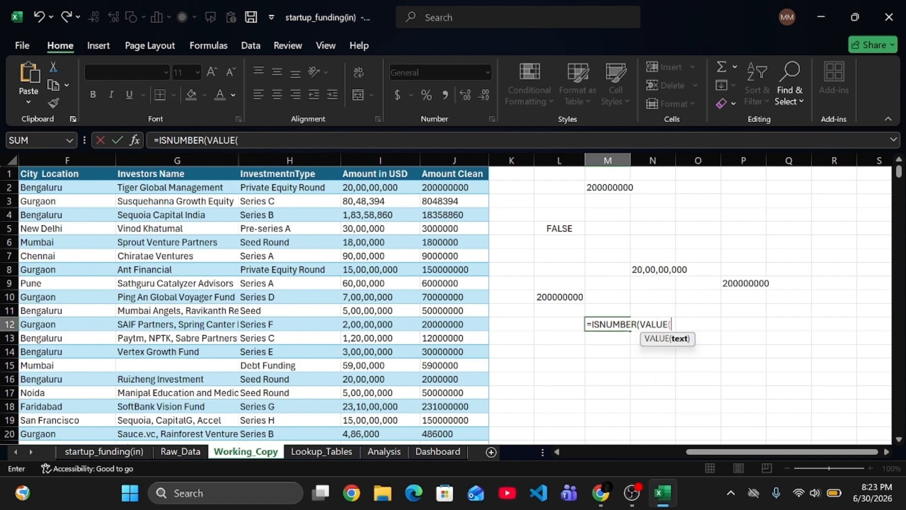
pyautogui.write('200000000')
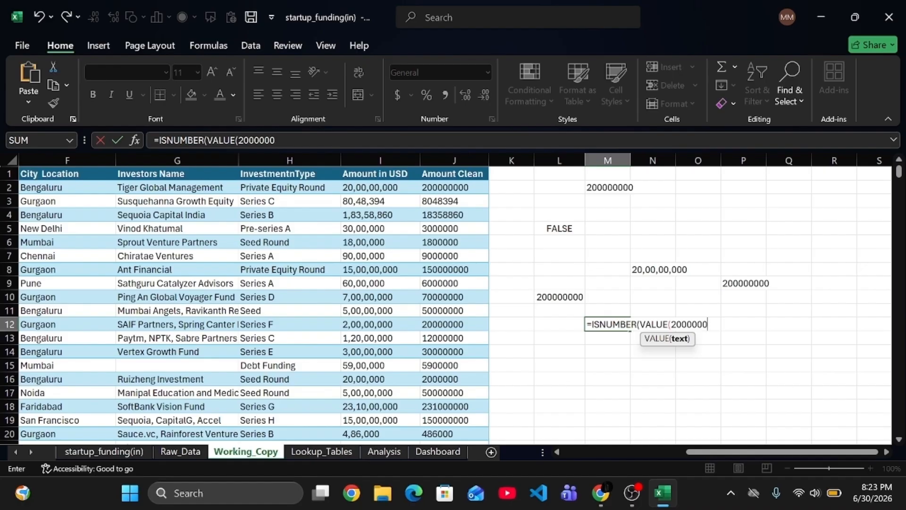
pyautogui.write('))')
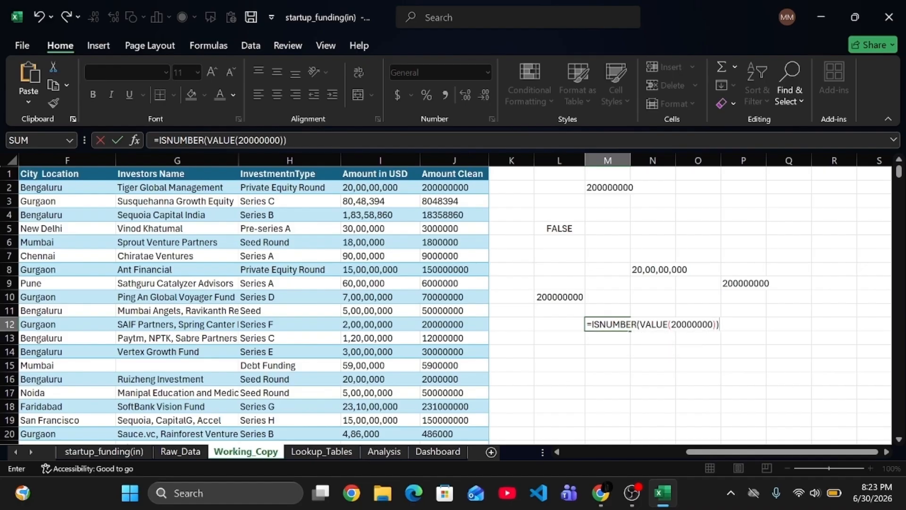
pyautogui.press('Return')
# - Put double quotes around the number in the M12 formula so it reads =ISNUMBER(VALUE("20000000"))
pyautogui.click(601, 324)
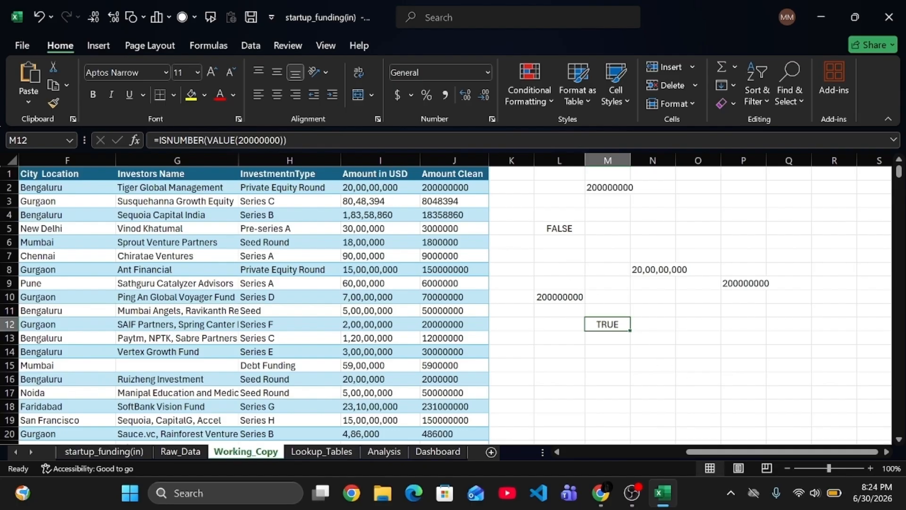
pyautogui.click(284, 140)
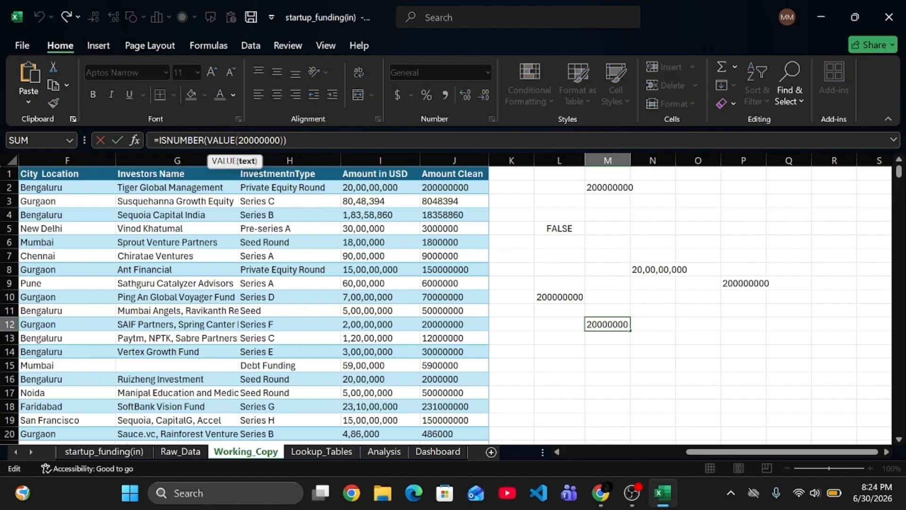
pyautogui.write('"')
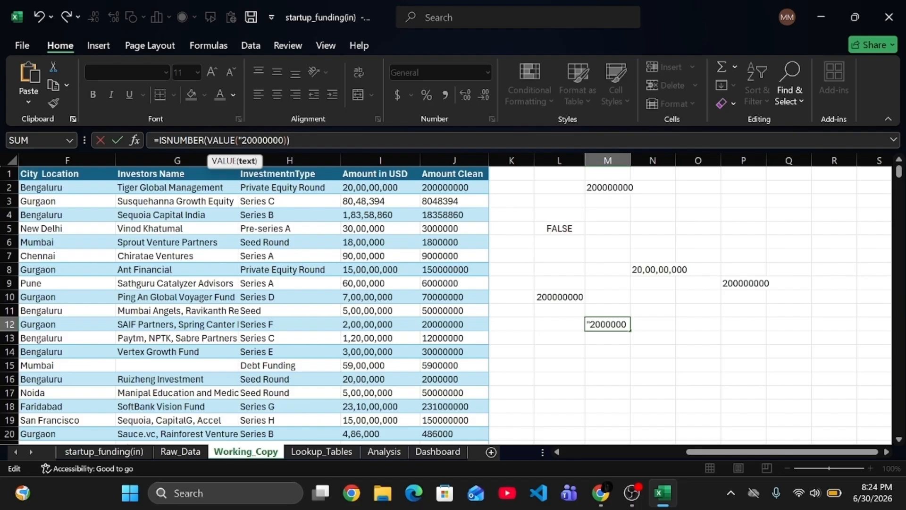
pyautogui.click(285, 140)
pyautogui.write('"')
pyautogui.press('Return')
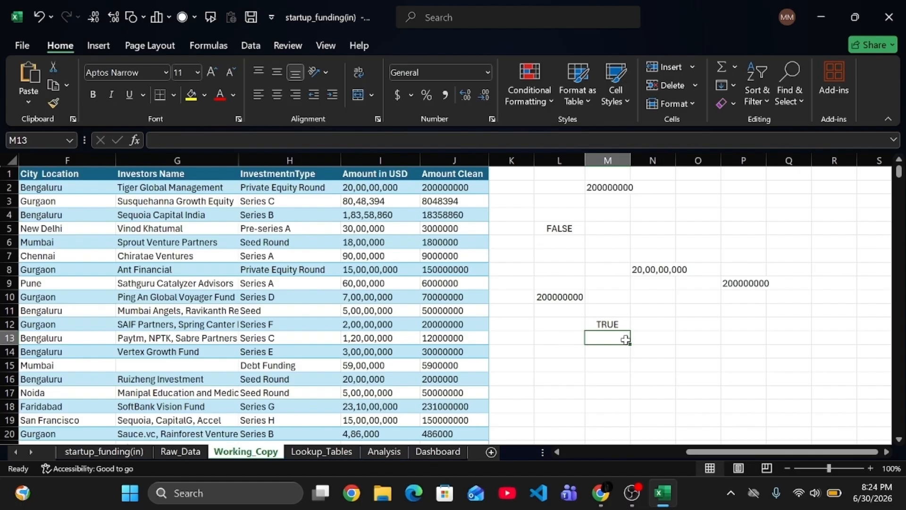
pyautogui.click(620, 326)
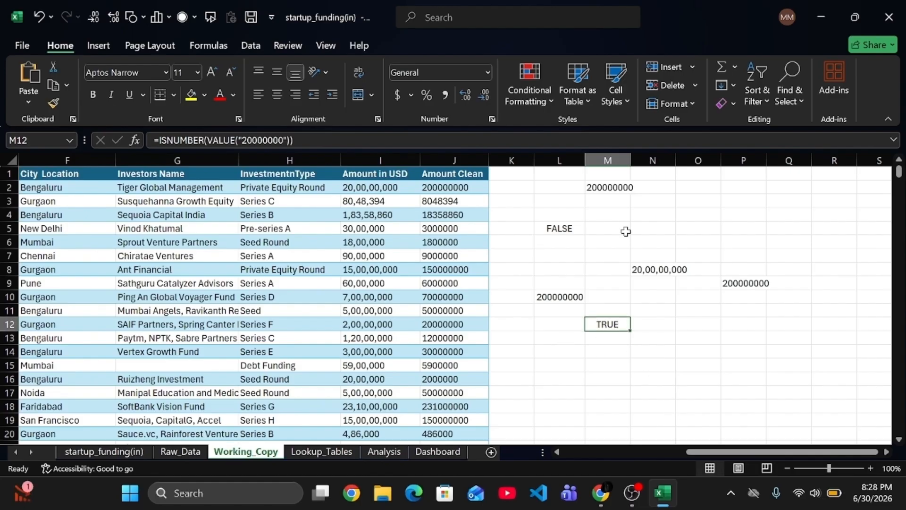
# - Try the Number, Currency and Accounting formats on the VALUE result in cell L10
pyautogui.click(562, 300)
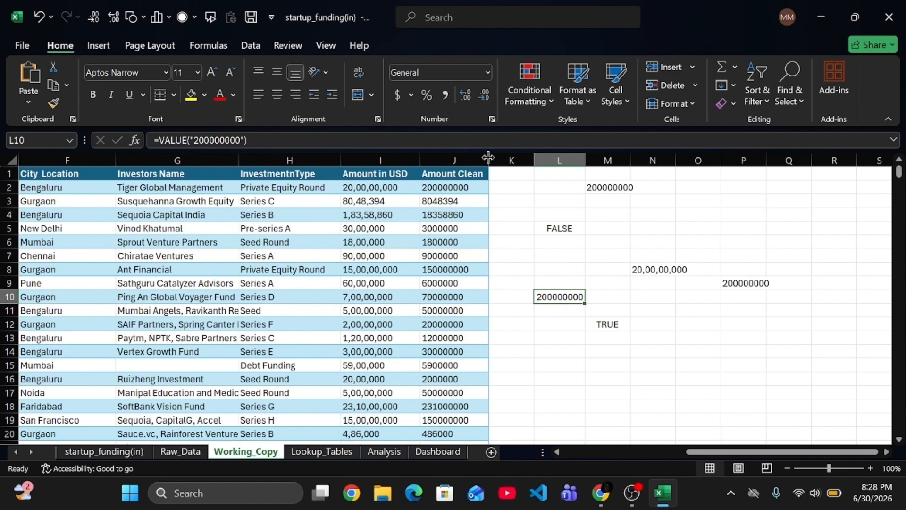
pyautogui.click(489, 74)
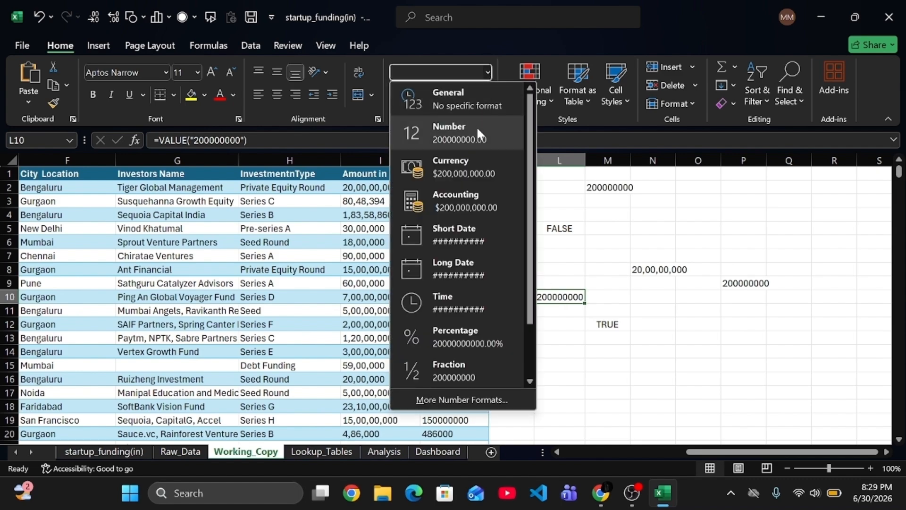
pyautogui.click(476, 126)
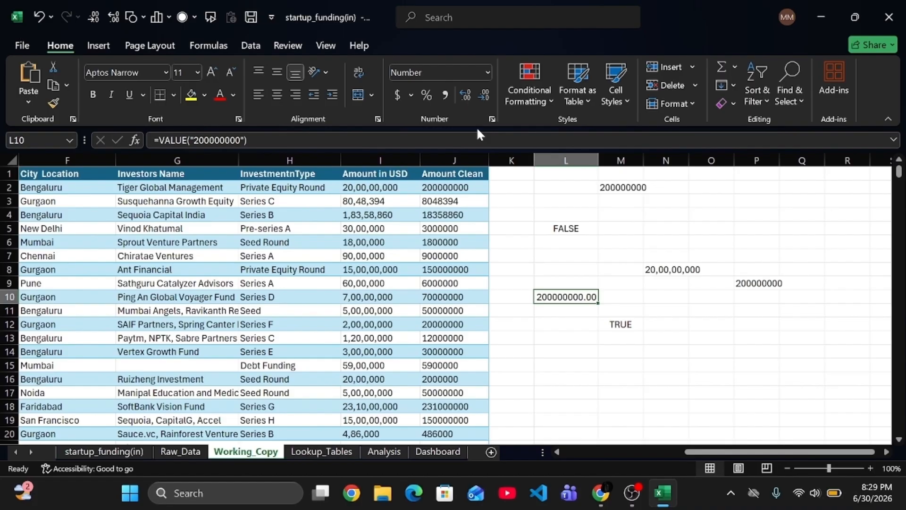
pyautogui.click(487, 73)
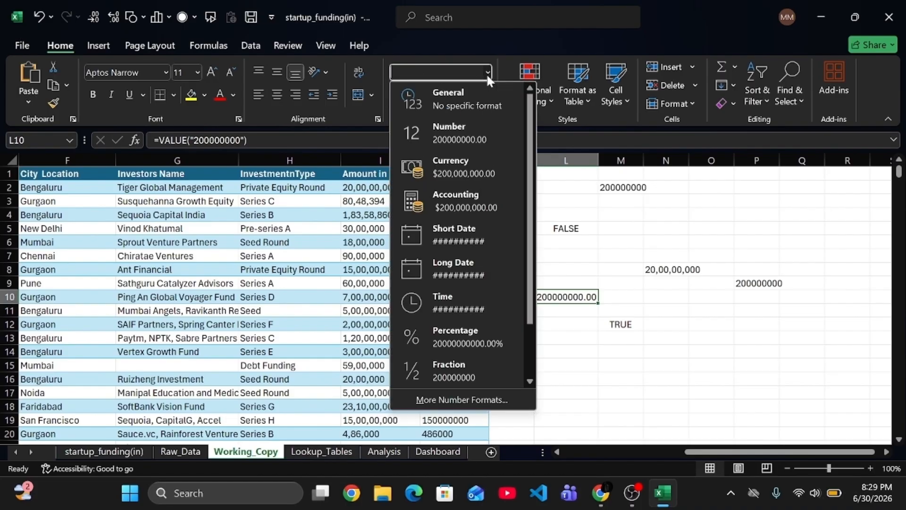
pyautogui.click(474, 165)
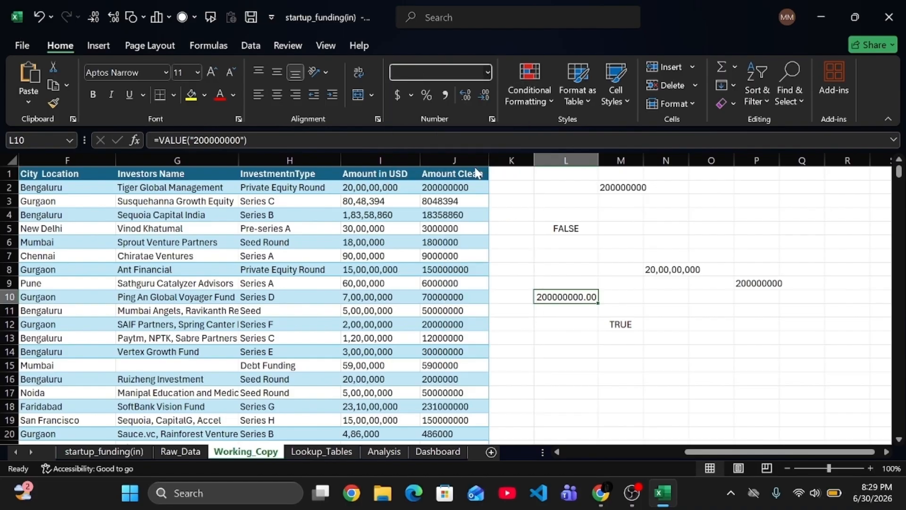
pyautogui.click(488, 73)
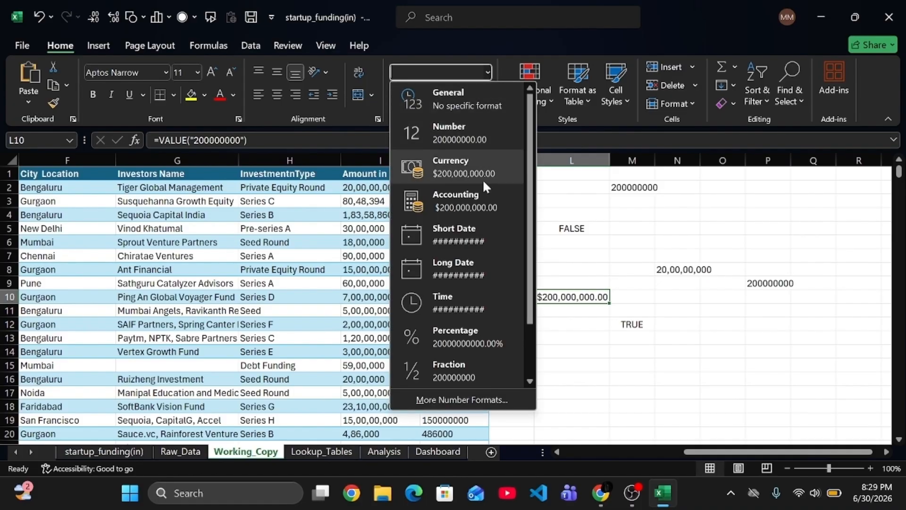
pyautogui.click(474, 198)
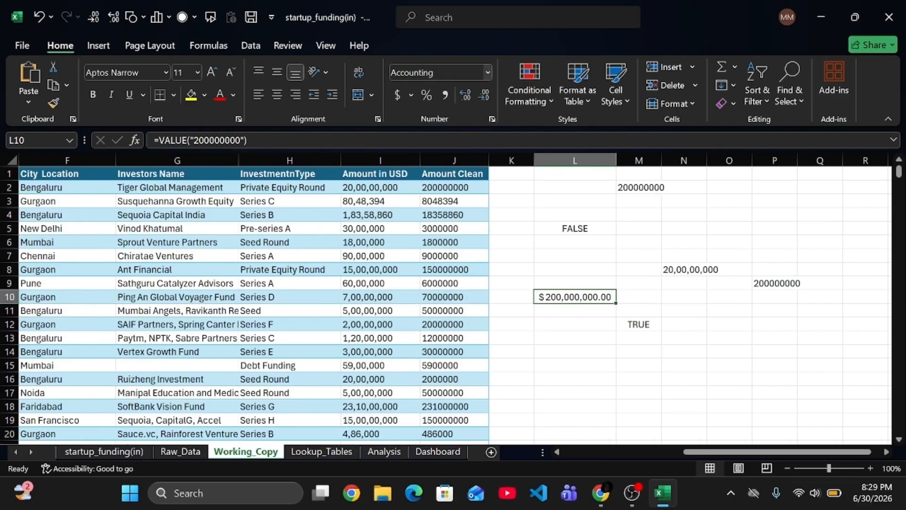
# - Switch the format of cell L10 through Currency and Number back to General
pyautogui.click(488, 74)
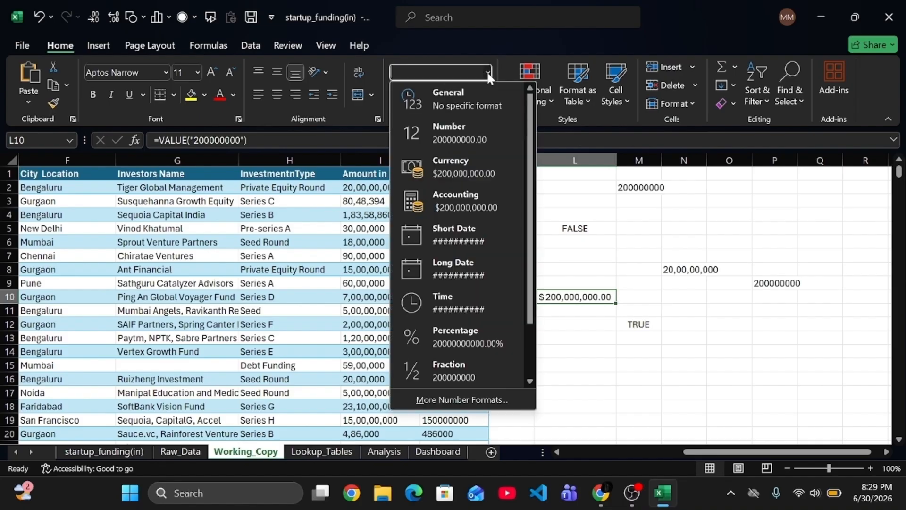
pyautogui.click(471, 166)
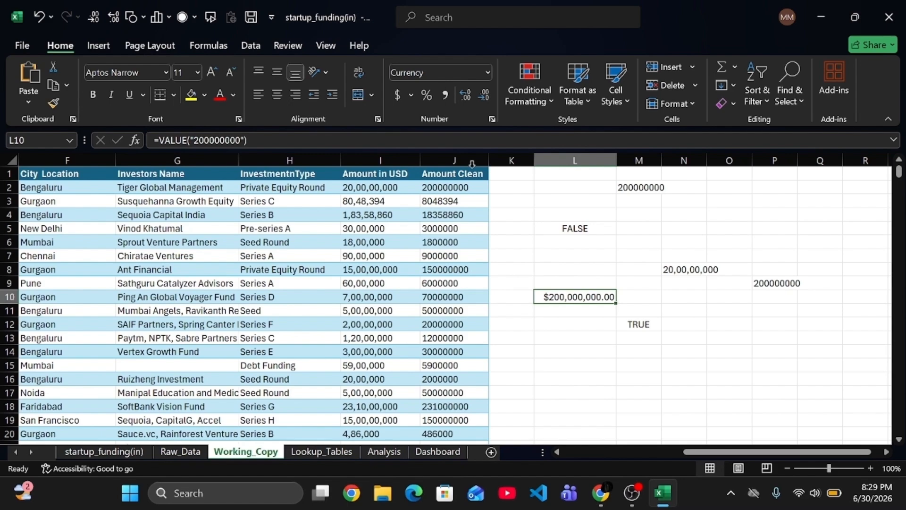
pyautogui.click(487, 72)
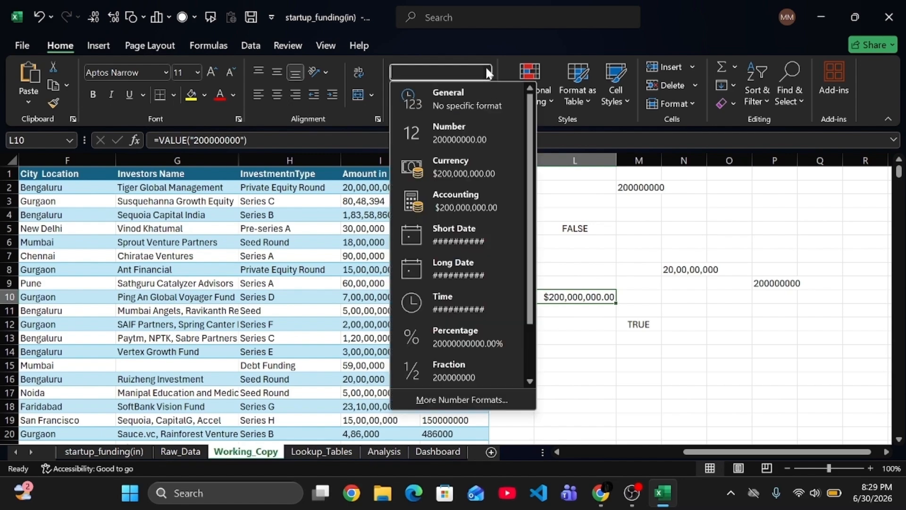
pyautogui.click(465, 131)
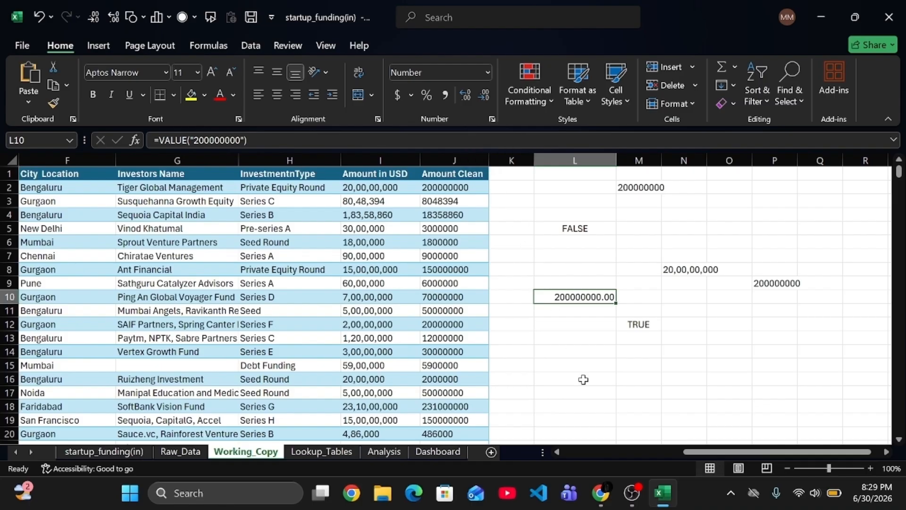
pyautogui.click(487, 72)
pyautogui.click(481, 104)
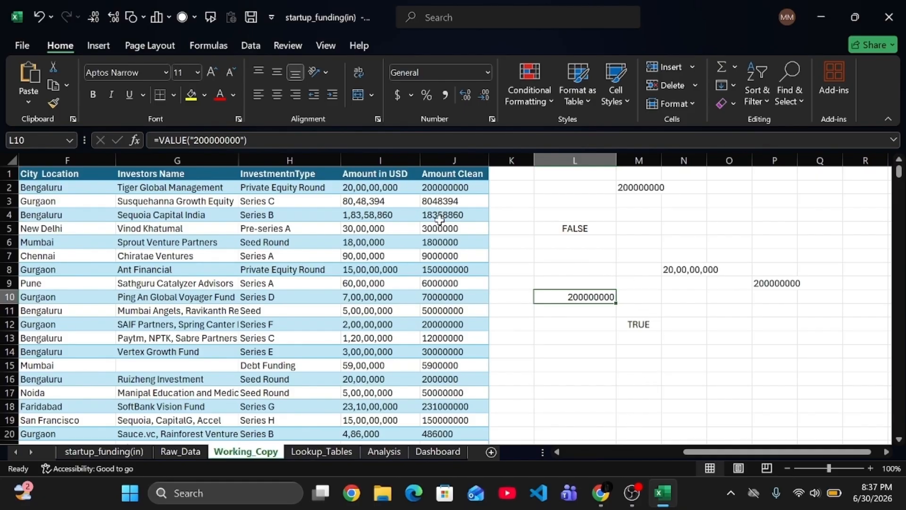
# - Wrap the first Amount Clean formula in VALUE so J2 reads =VALUE(SUBSTITUTE([@[Amount in USD]],",",""))
pyautogui.click(455, 189)
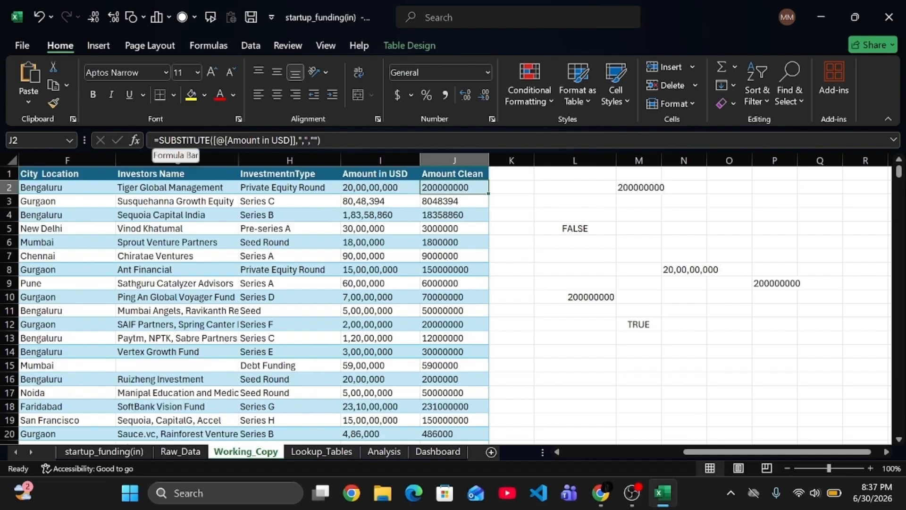
pyautogui.click(159, 141)
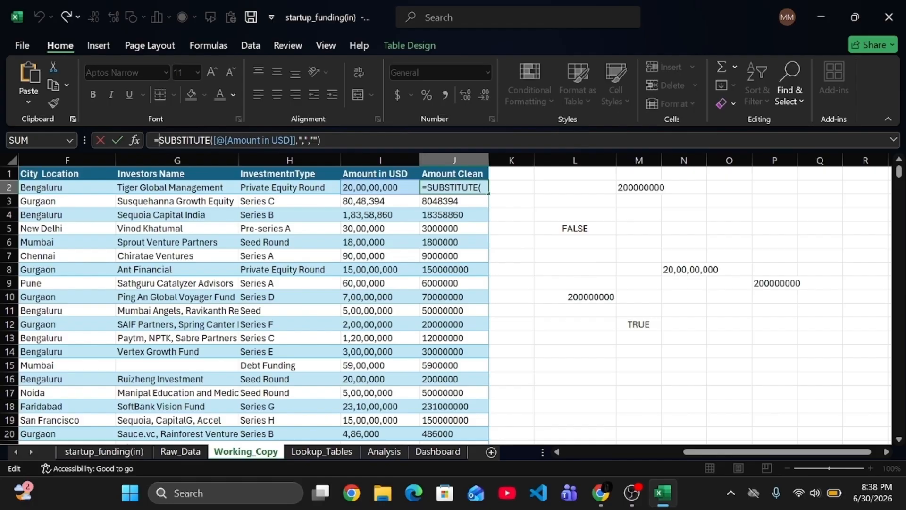
pyautogui.write('VAL')
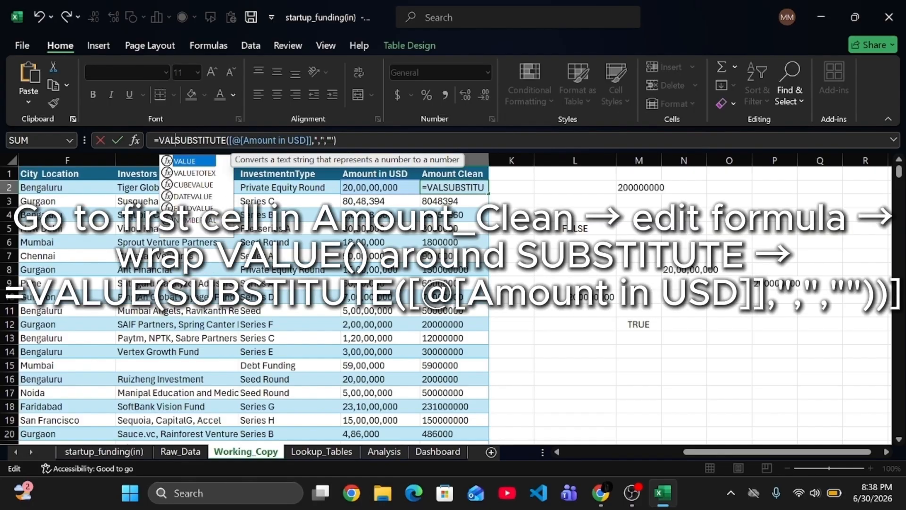
pyautogui.write('UE')
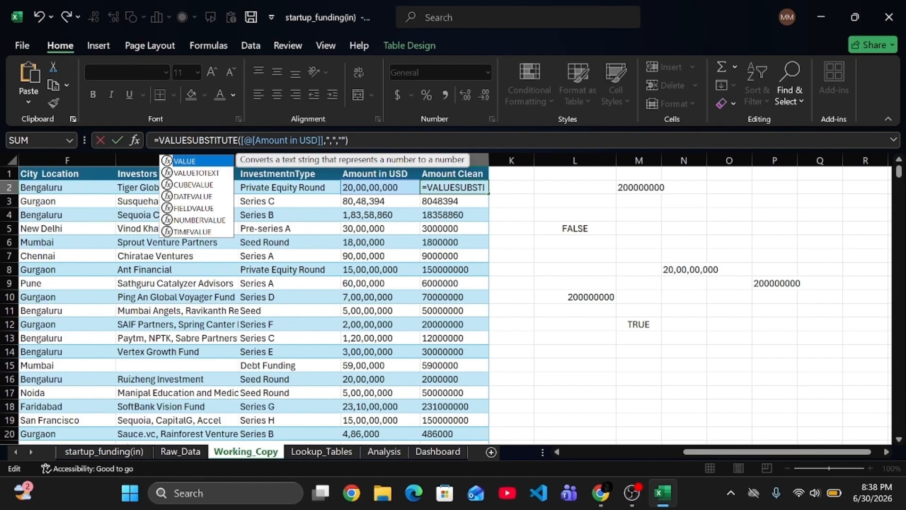
pyautogui.write('(')
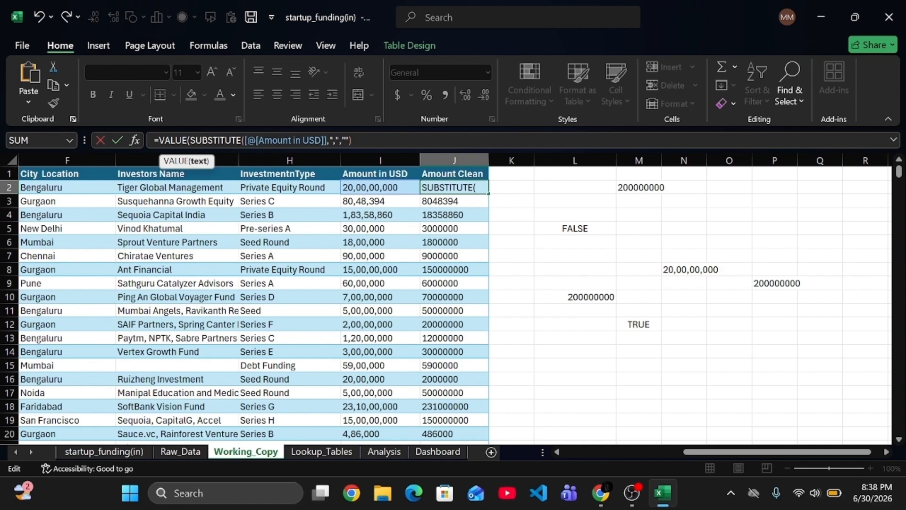
pyautogui.click(354, 141)
pyautogui.write(')')
pyautogui.press('Return')
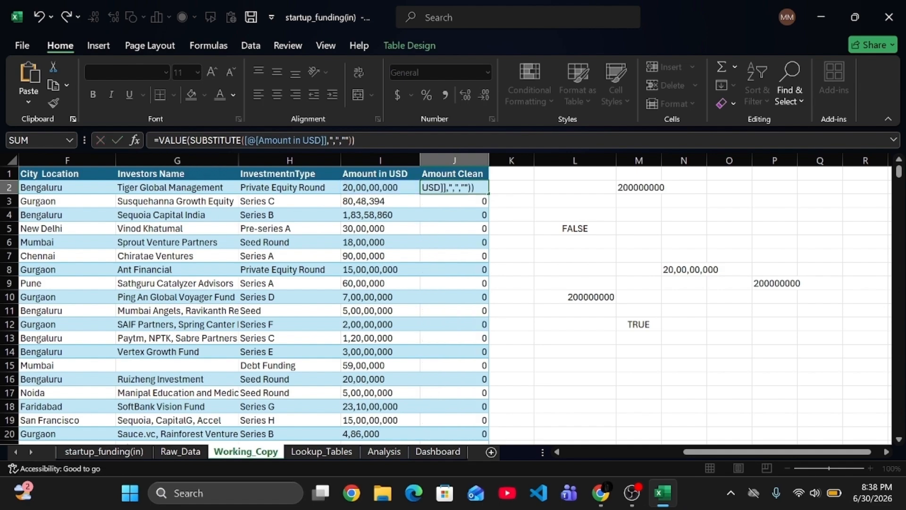
pyautogui.click(455, 191)
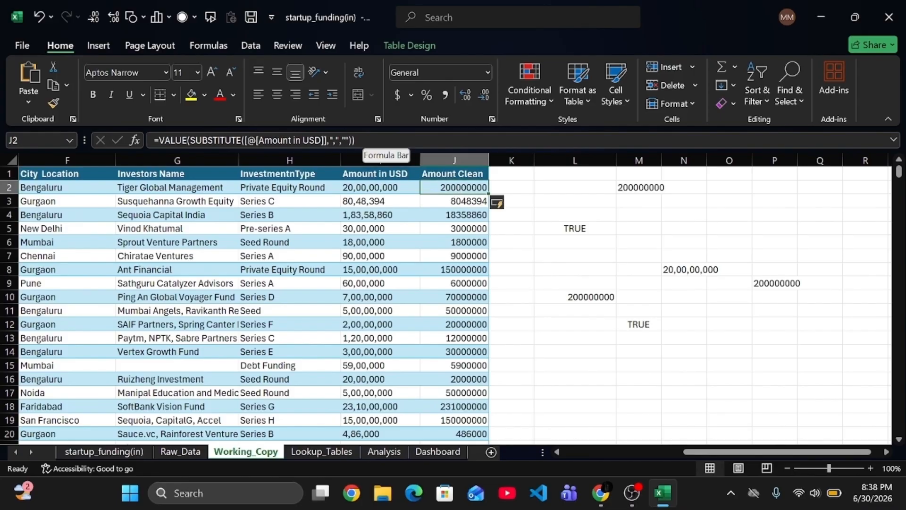
# - Enter =ISNUMBER(J2) in cell L7 to test whether the first Amount Clean value is a real number
pyautogui.click(575, 258)
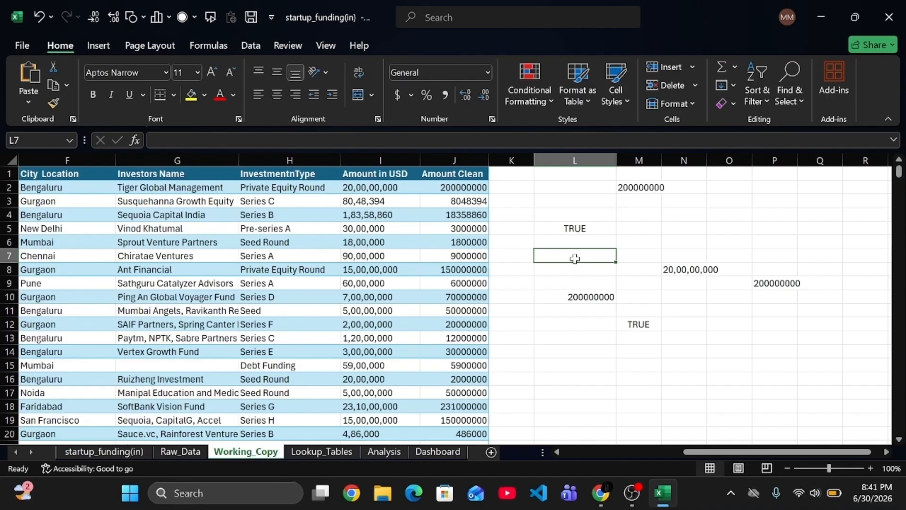
pyautogui.write('=i')
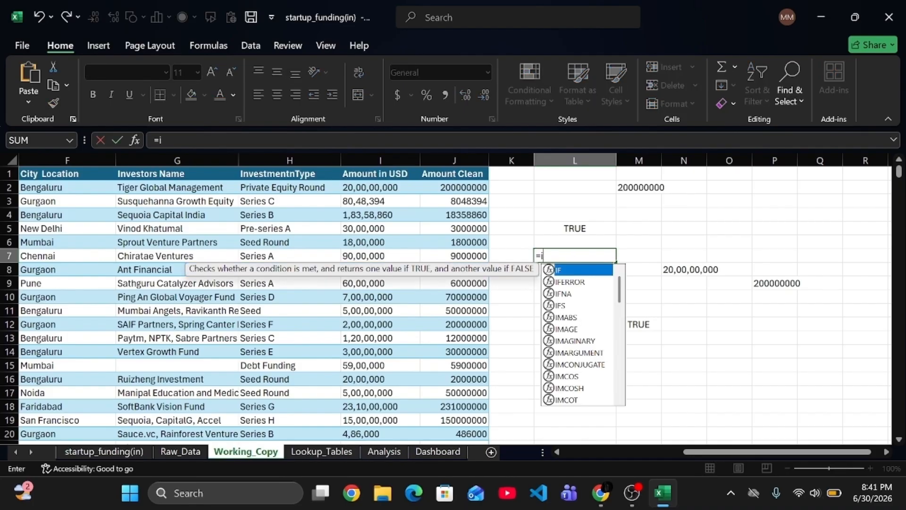
pyautogui.press('BackSpace')
pyautogui.write('ISNUMBER')
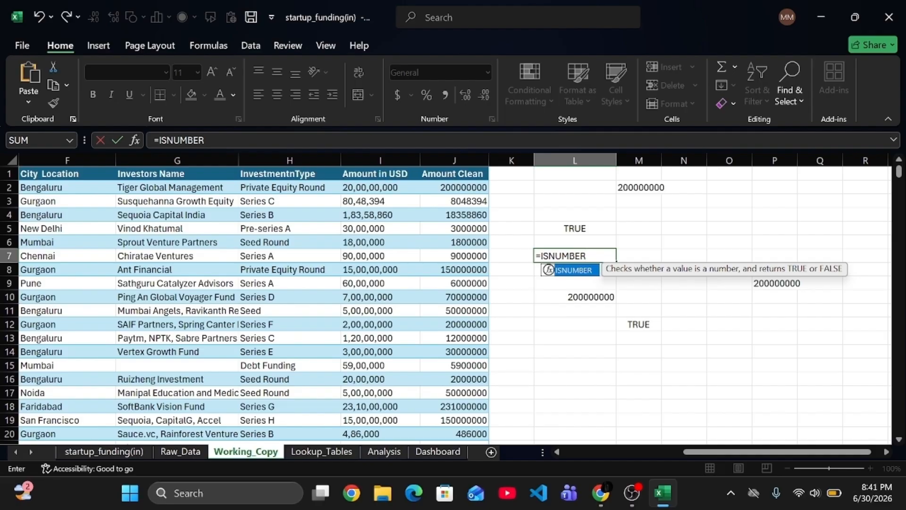
pyautogui.write('(')
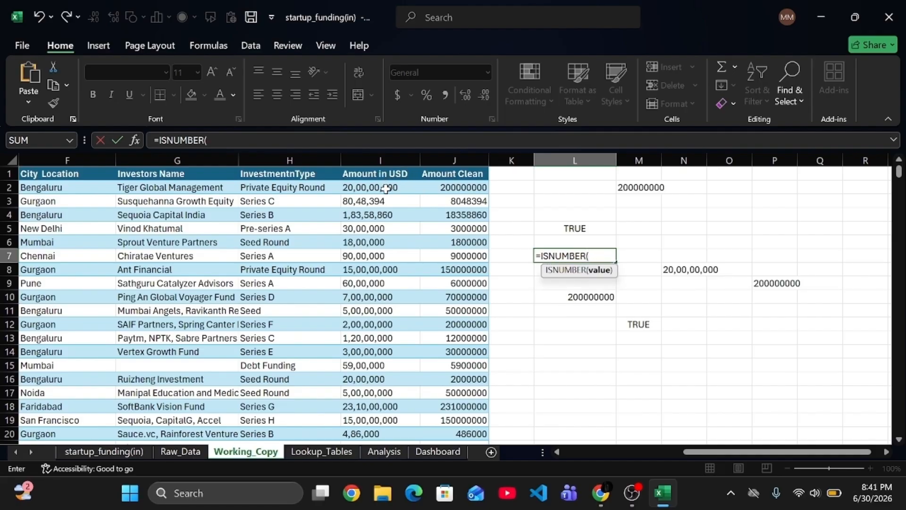
pyautogui.click(449, 188)
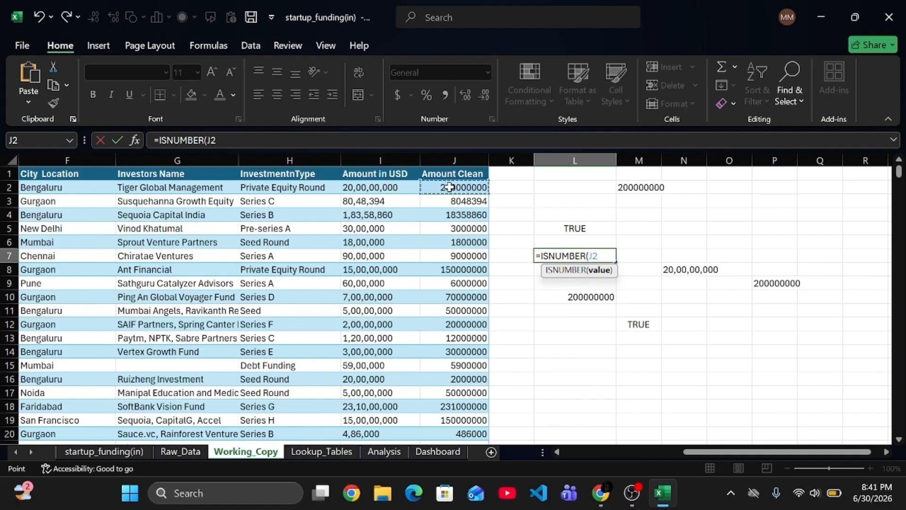
pyautogui.write(')')
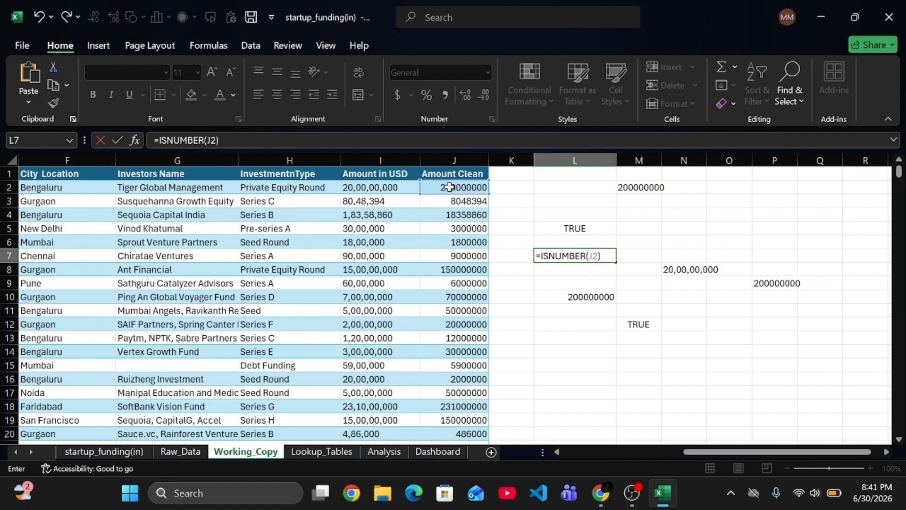
pyautogui.press('Return')
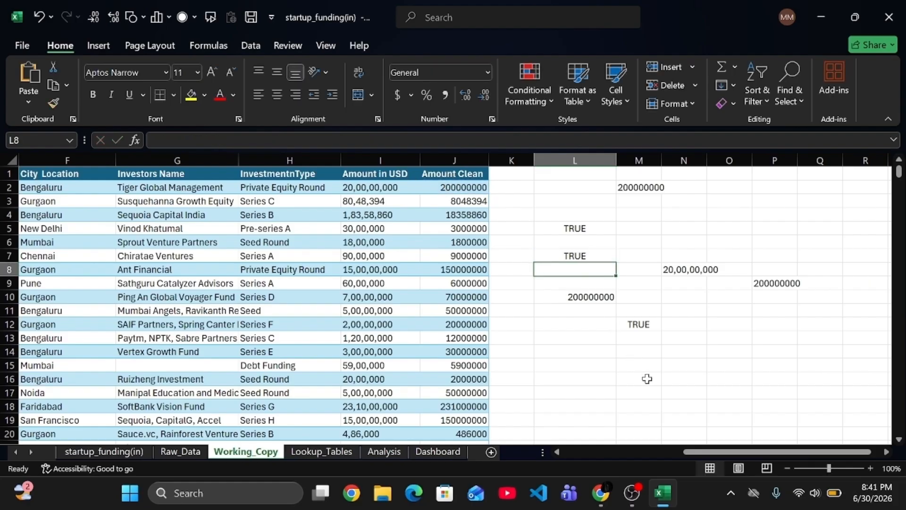
# - Clear the ISNUMBER test formulas from cells L5 and L7 beside the table
pyautogui.click(649, 187)
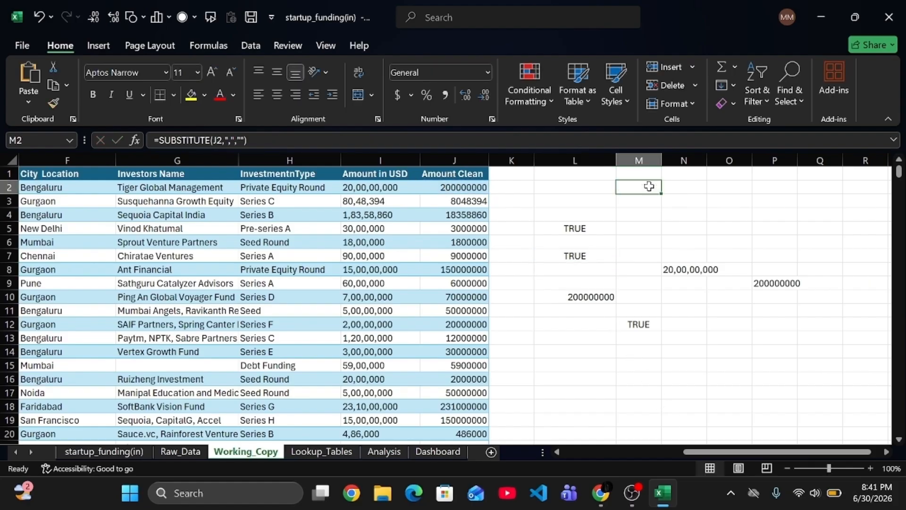
pyautogui.click(585, 233)
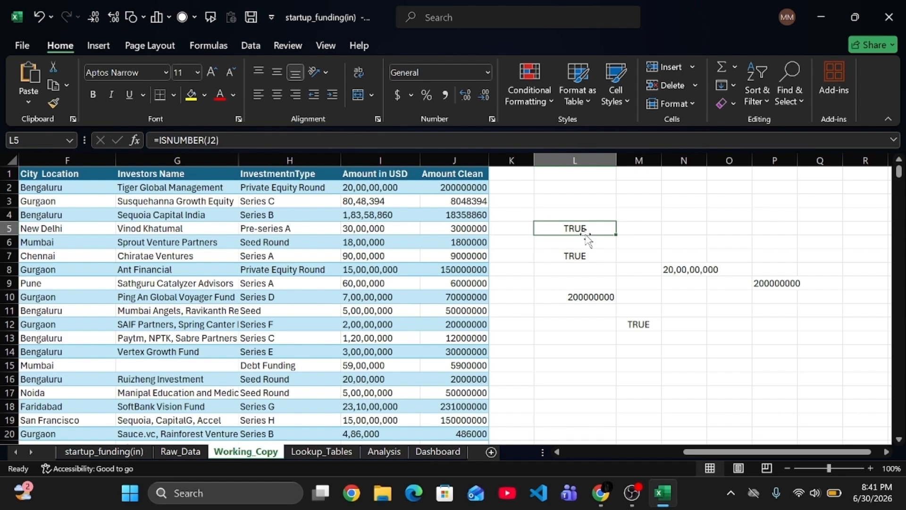
pyautogui.press('Delete')
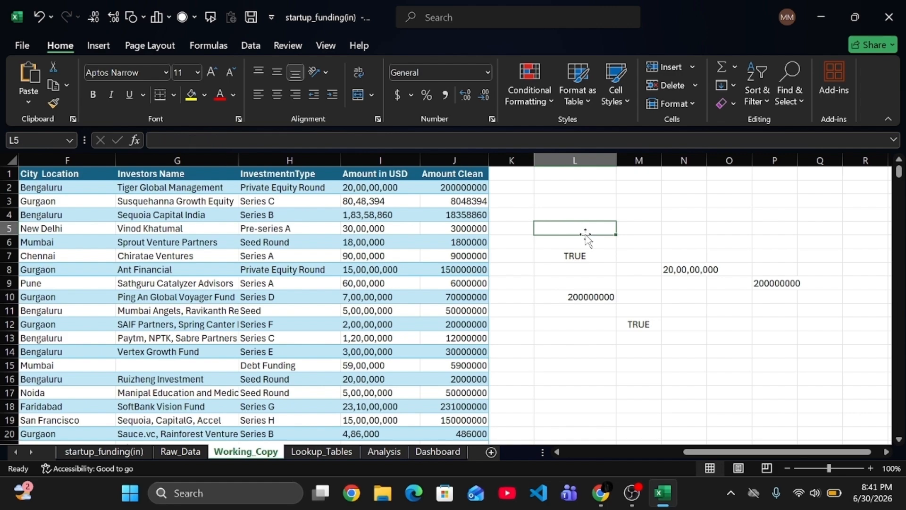
pyautogui.click(584, 259)
pyautogui.press('Delete')
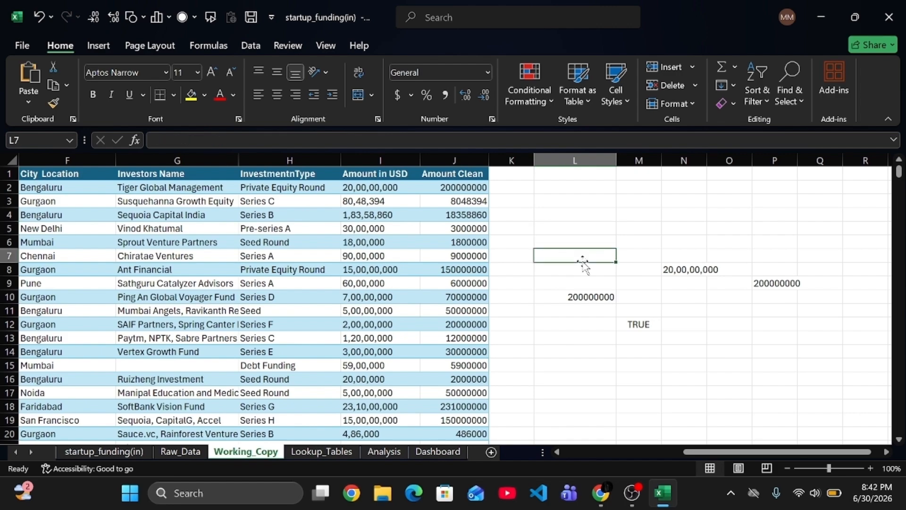
pyautogui.moveTo(584, 262); pyautogui.dragTo(634, 301)
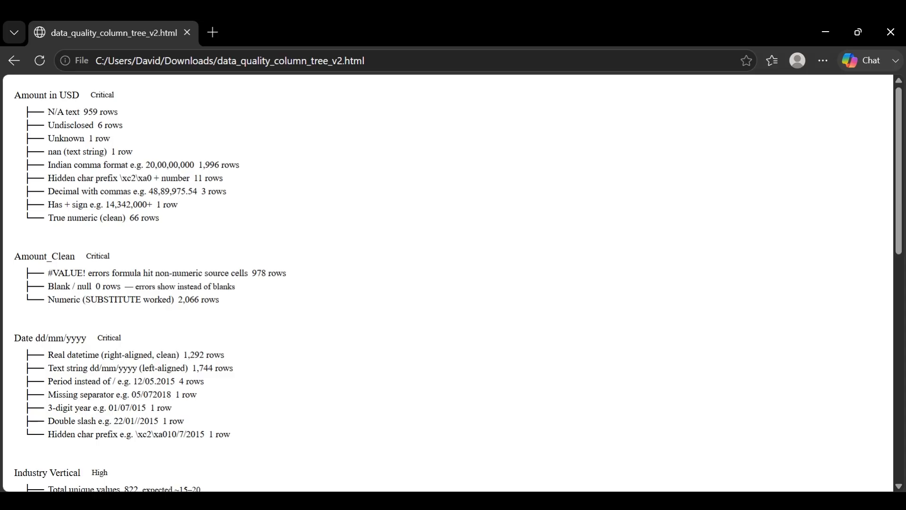
# - Switch to the browser and read through the issues per column in the data_quality_column_tree_v2.html report
pyautogui.scroll(-8, 448, 283)
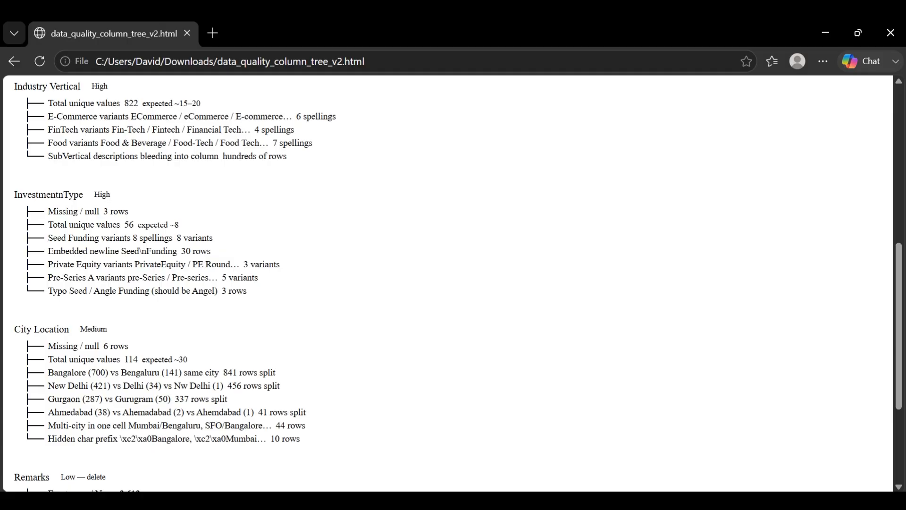
pyautogui.scroll(-3, 448, 284)
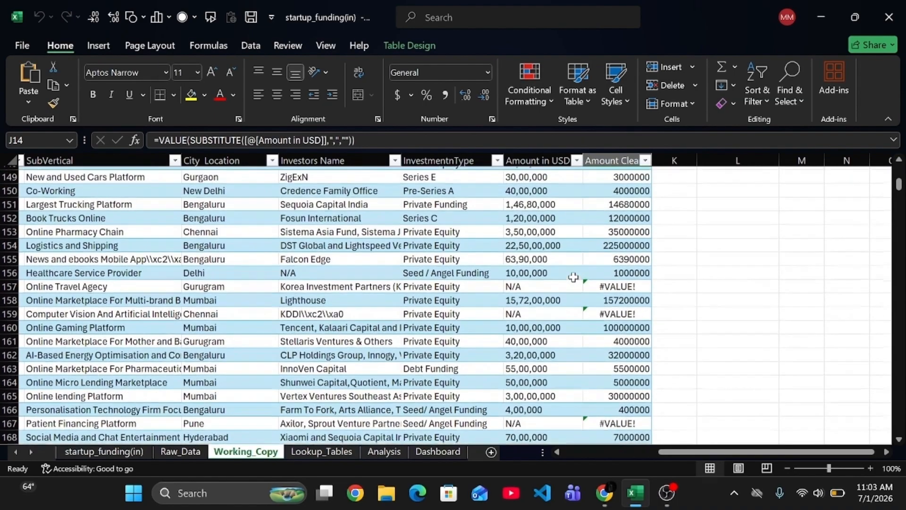
# - Return to Excel's Working_Copy sheet and try to enter =VALUE("N/A) in the empty cell L113
pyautogui.scroll(6, 574, 277)
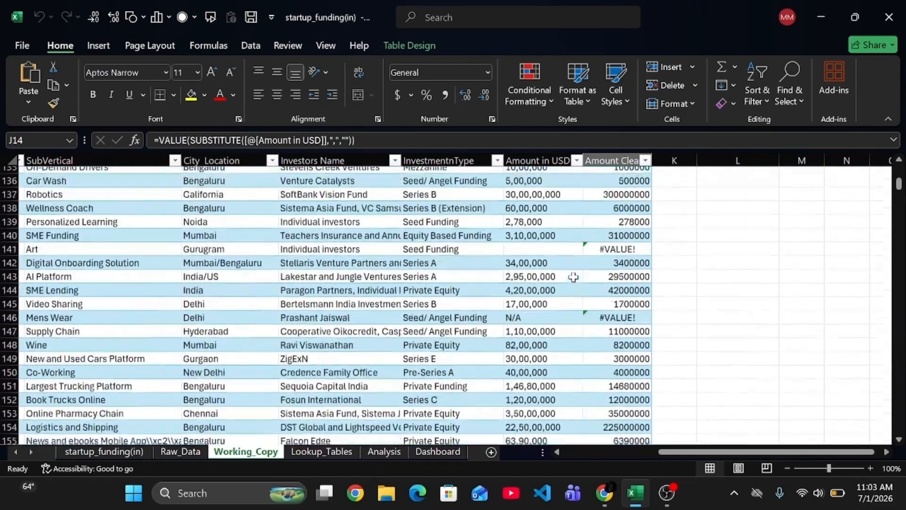
pyautogui.scroll(8, 573, 277)
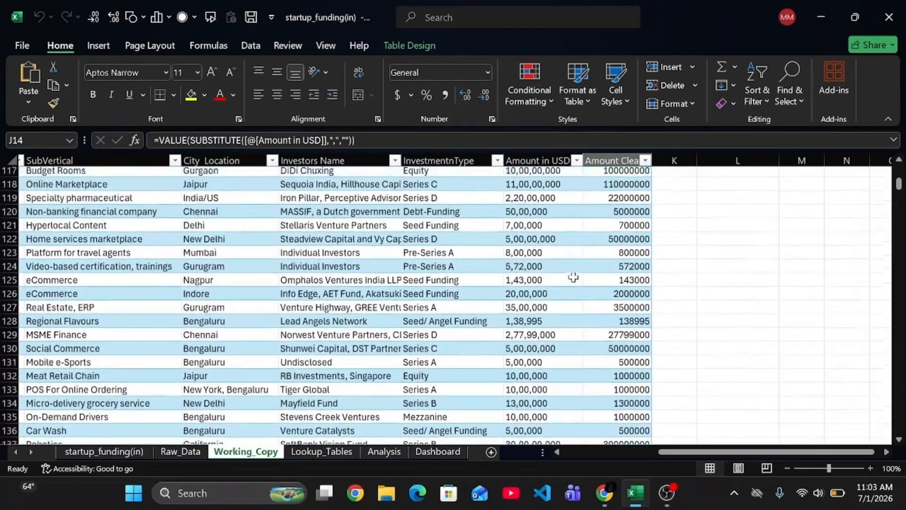
pyautogui.scroll(1, 574, 277)
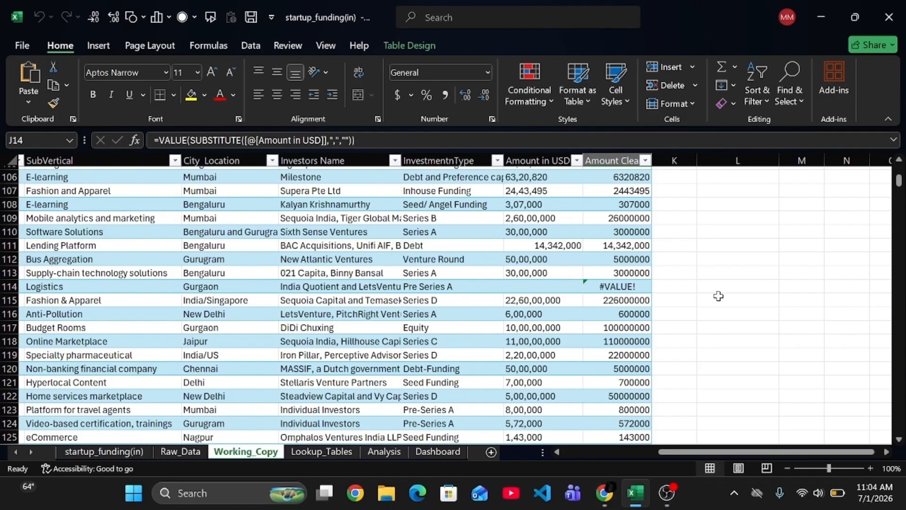
pyautogui.hscroll(1, 719, 296)
pyautogui.hscroll(3, 718, 297)
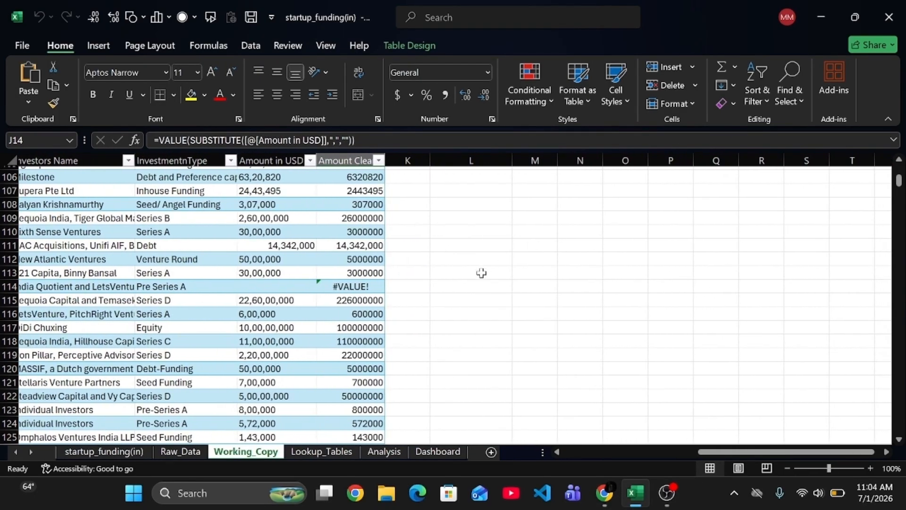
pyautogui.click(481, 272)
pyautogui.write('=')
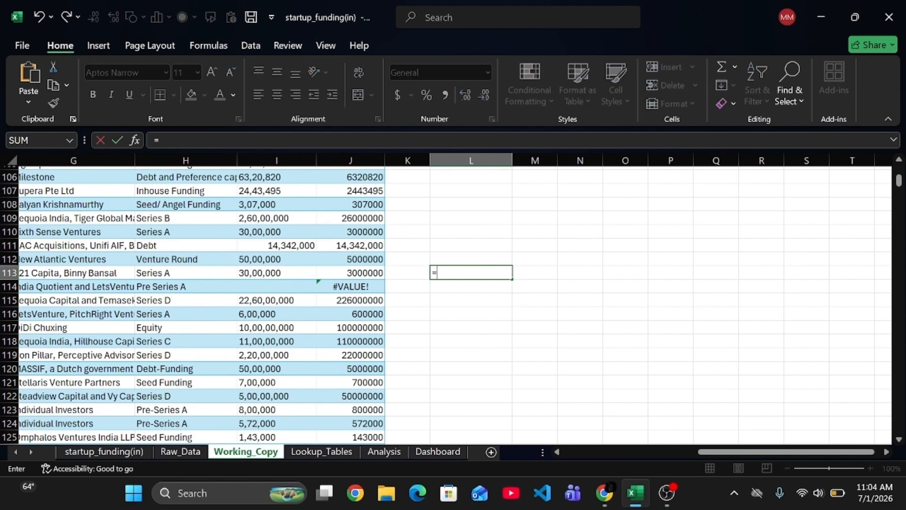
pyautogui.write('VAL')
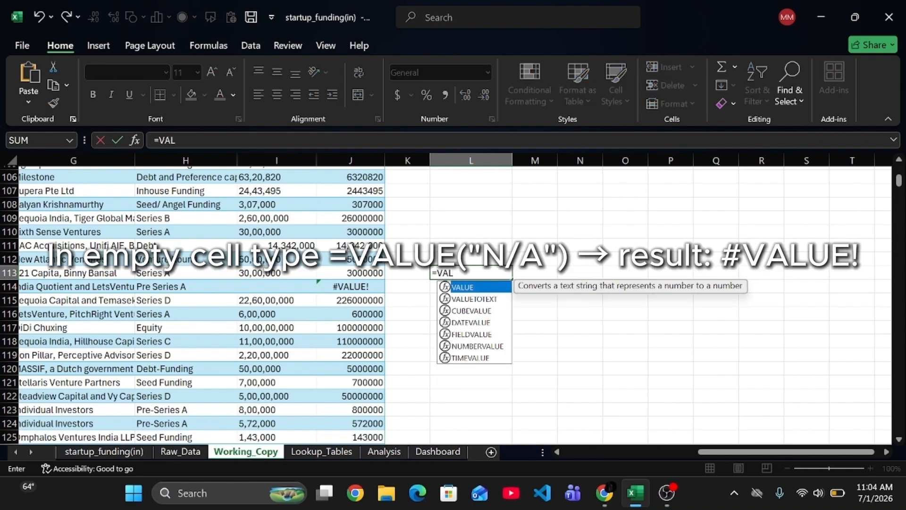
pyautogui.write('UE(')
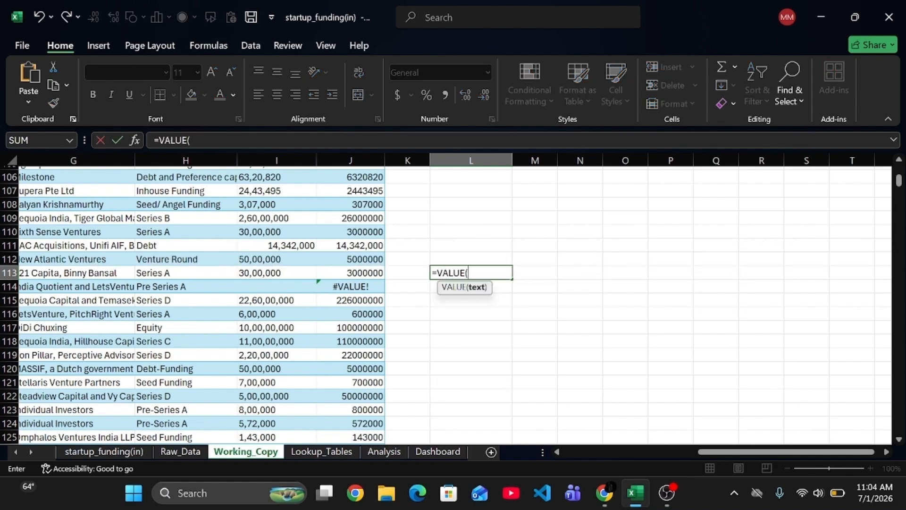
pyautogui.write('"N/A)')
pyautogui.press('Return')
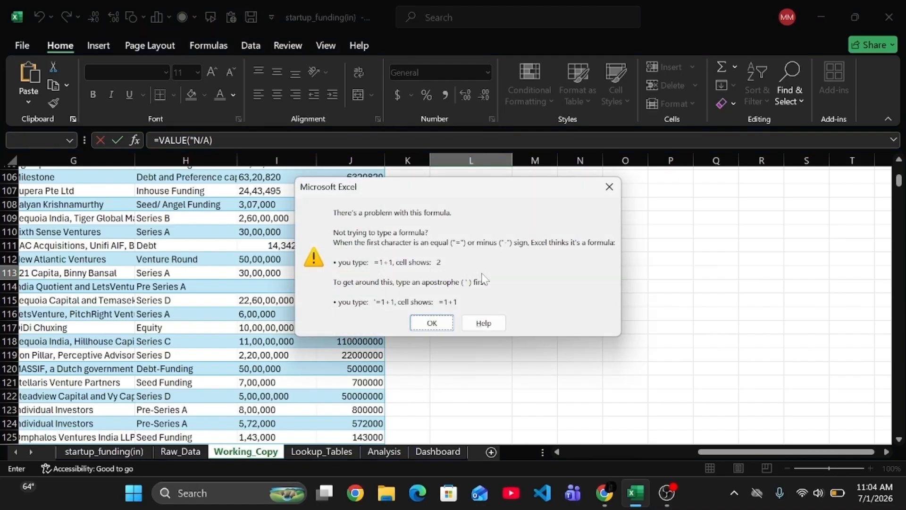
pyautogui.click(432, 323)
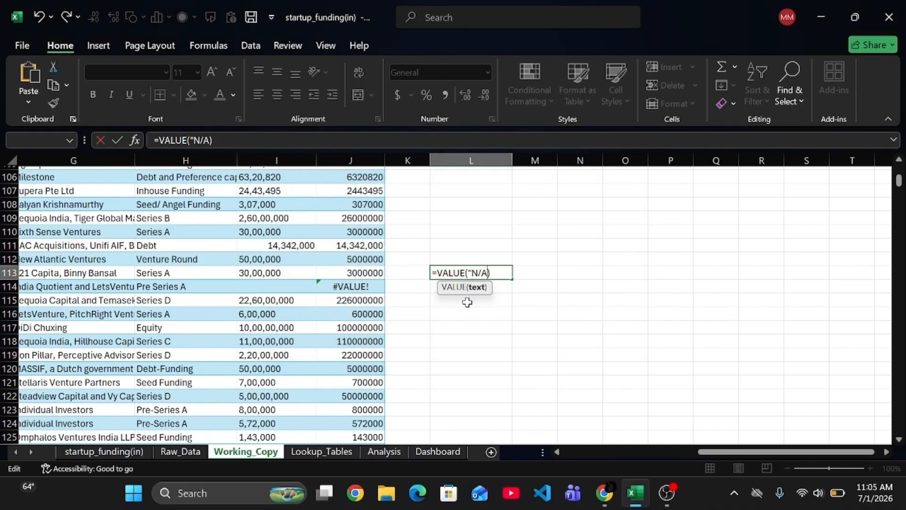
# - Add the missing closing quote to the L113 formula so it reads =VALUE("N/A")
pyautogui.write('"')
pyautogui.press('Right')
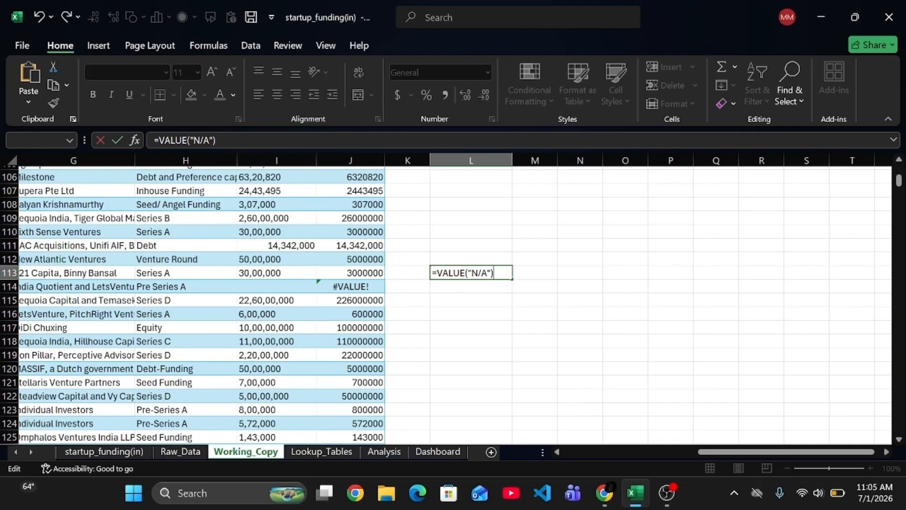
pyautogui.press('Return')
pyautogui.click(503, 276)
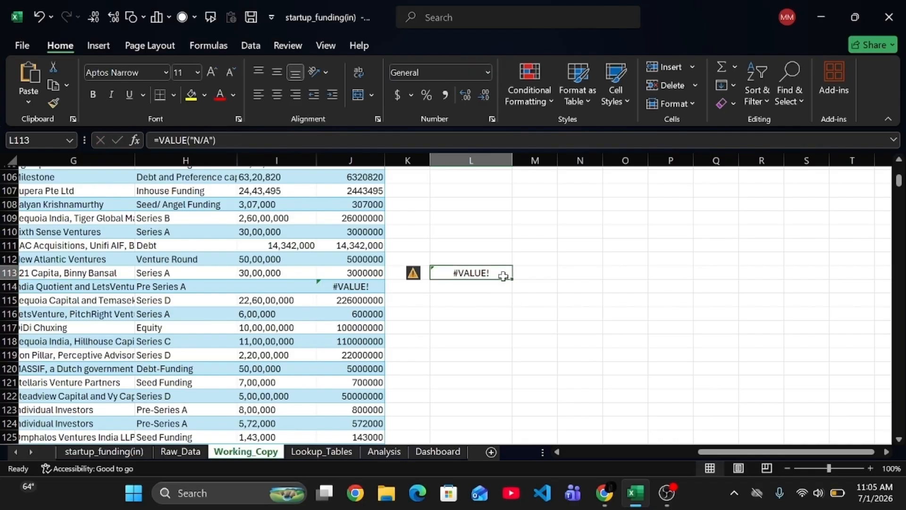
pyautogui.click(530, 314)
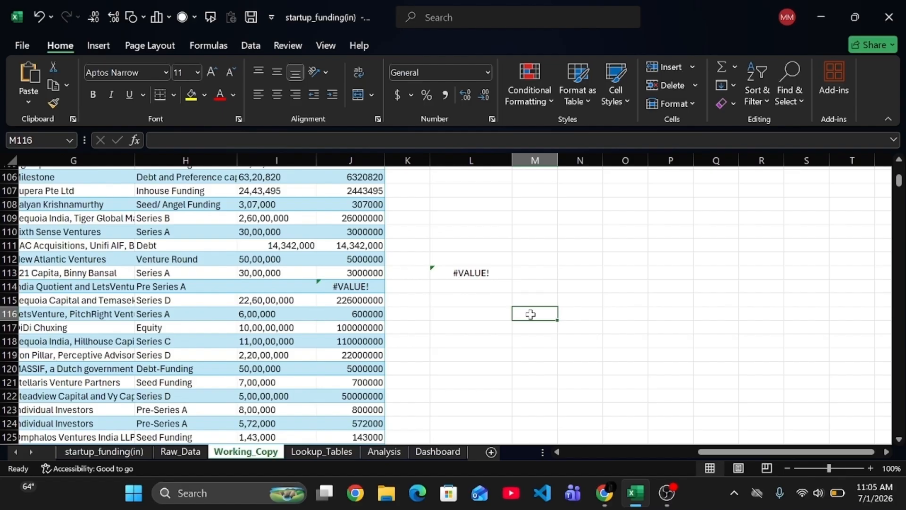
pyautogui.write('i')
pyautogui.press('BackSpace')
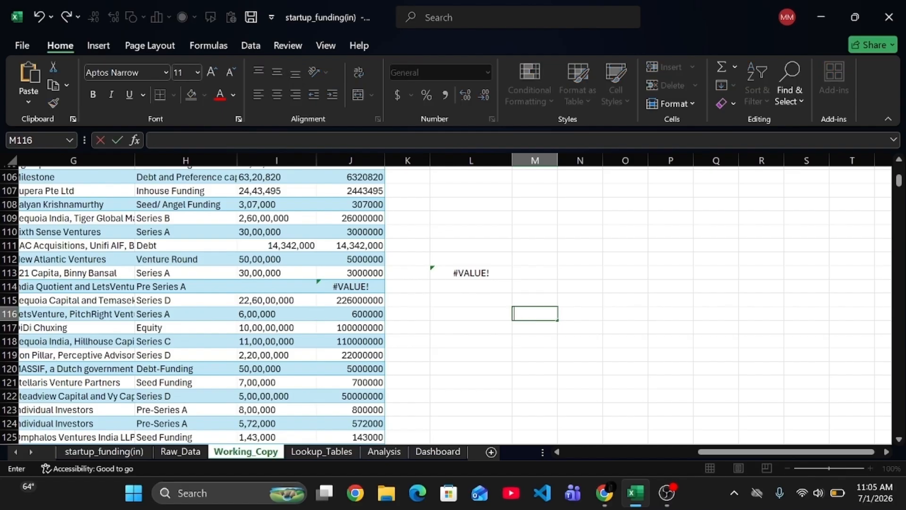
pyautogui.write('IFERROR')
pyautogui.press('Left')
pyautogui.press('Left')
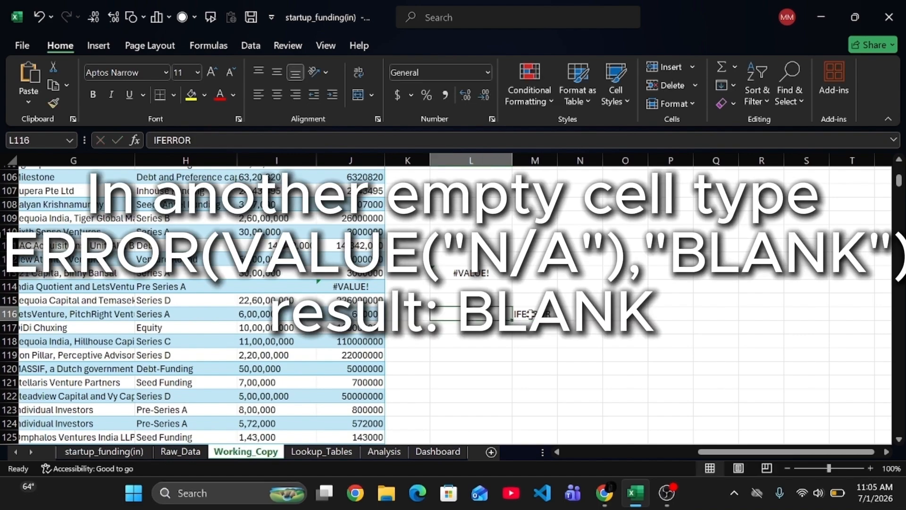
pyautogui.press('Right')
pyautogui.press('Right')
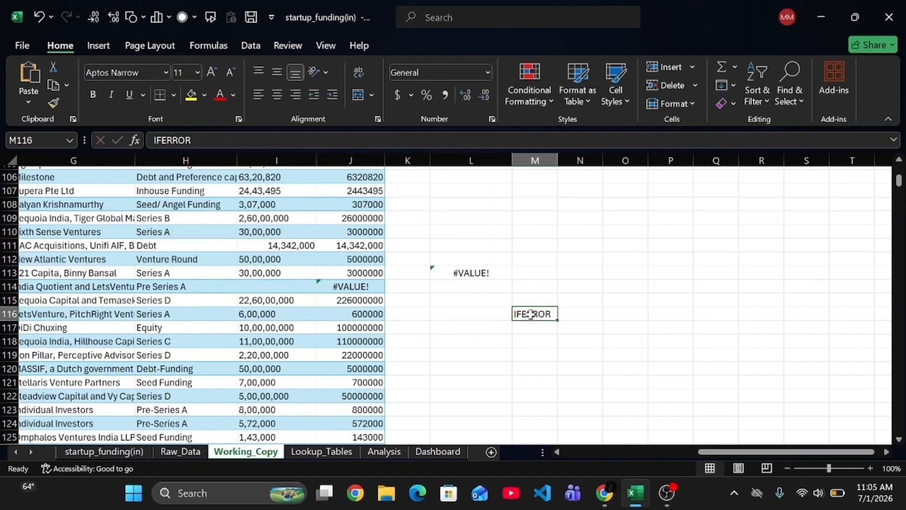
# - Try to enter =IFERROR(VALUE("N/A")) in cell M116, replacing the plain IFERROR text
pyautogui.write('=')
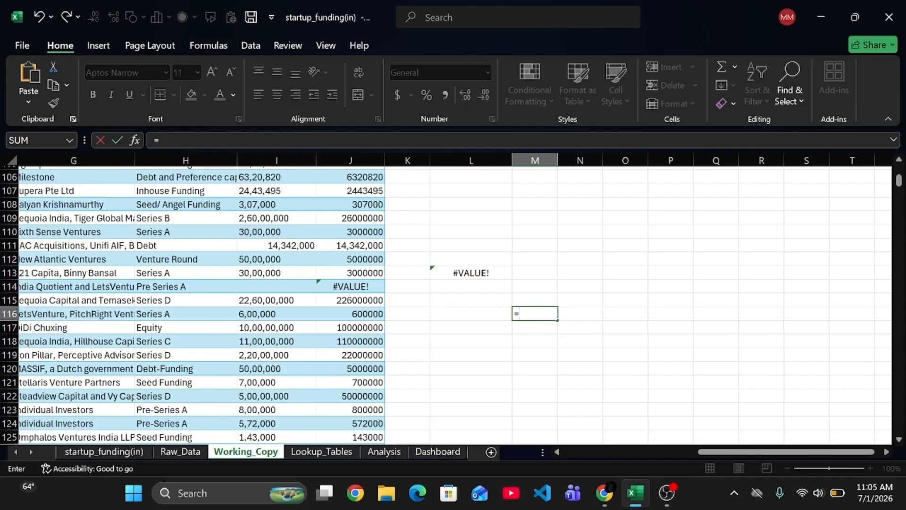
pyautogui.write('IFERR')
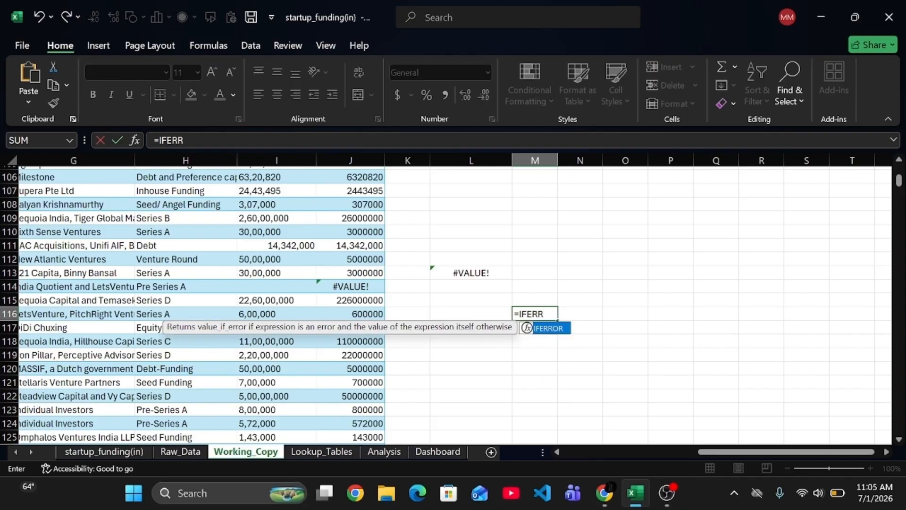
pyautogui.write('OR(VALUE')
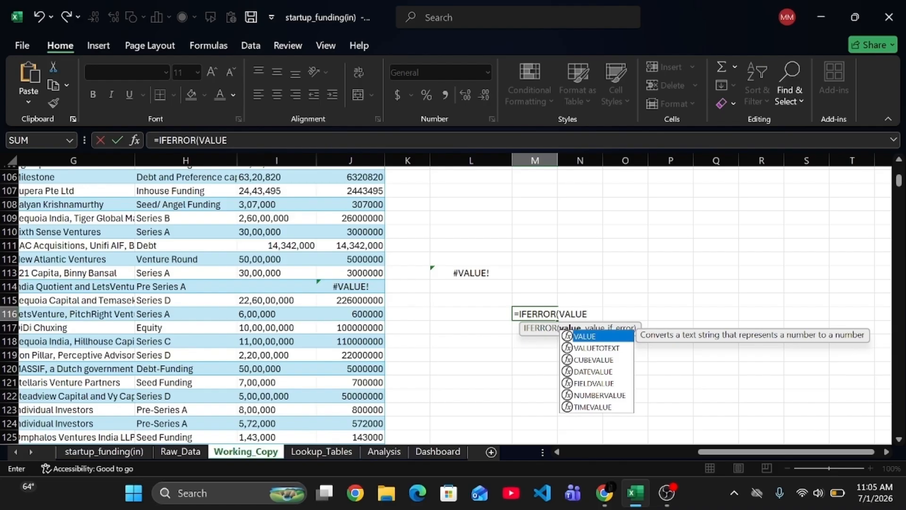
pyautogui.write('("N')
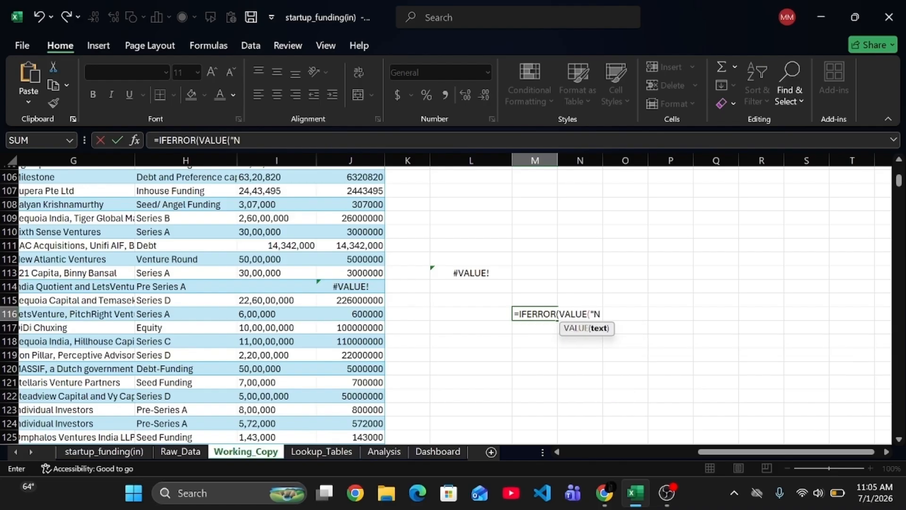
pyautogui.write('/A"))')
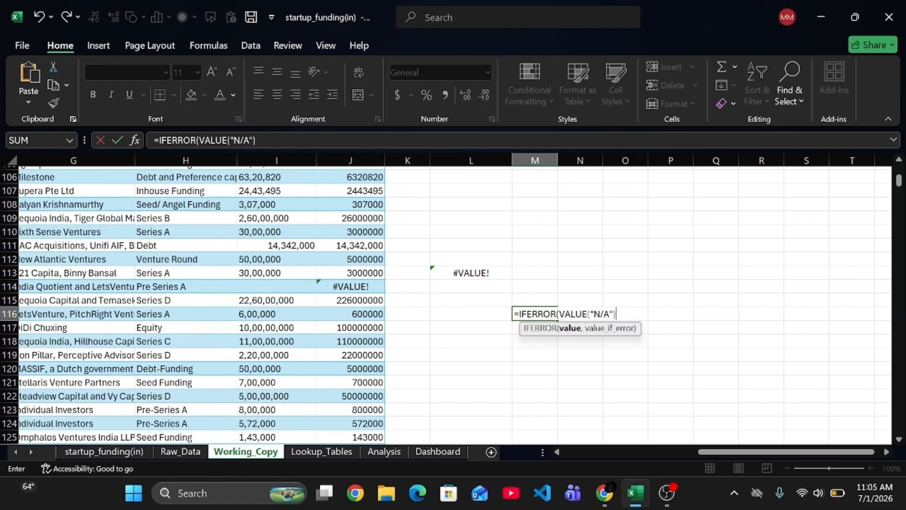
pyautogui.press('Return')
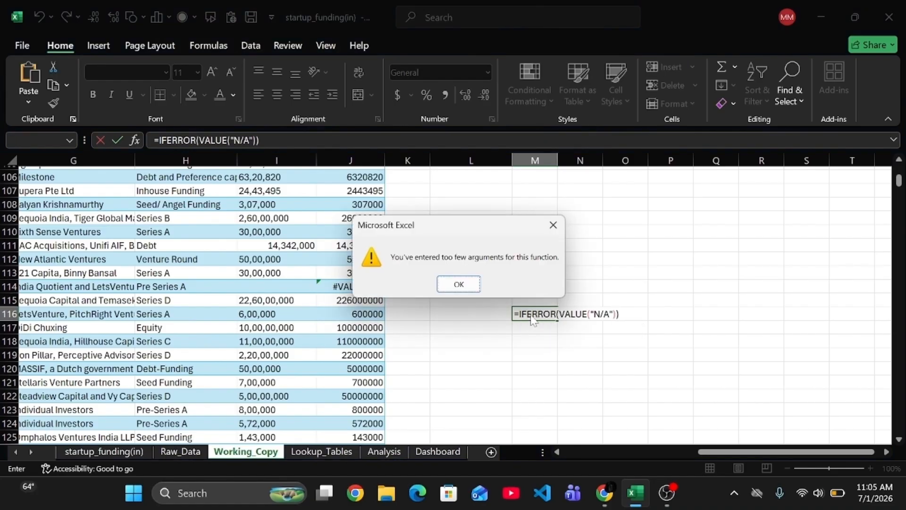
pyautogui.click(460, 286)
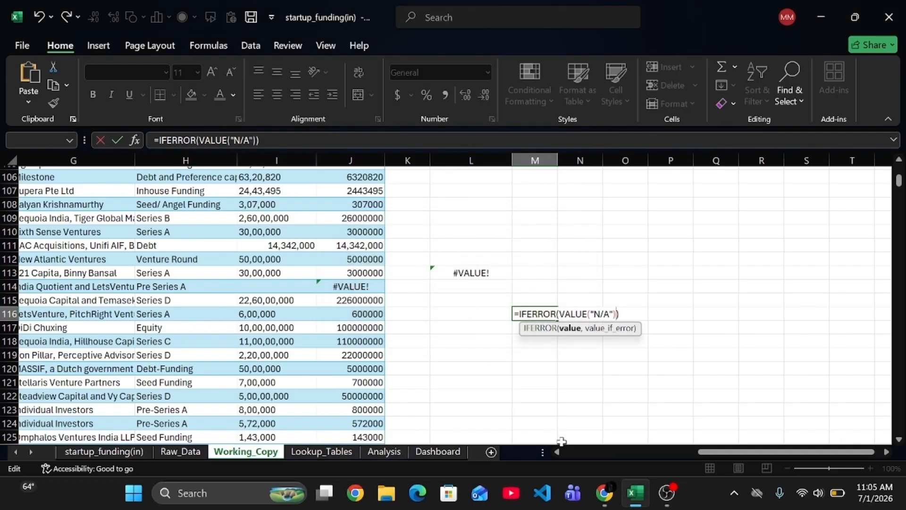
# - Complete the M116 formula with "BLANK" as the value_if_error argument, giving =IFERROR(VALUE("N/A"), "BLANK")
pyautogui.write(', ')
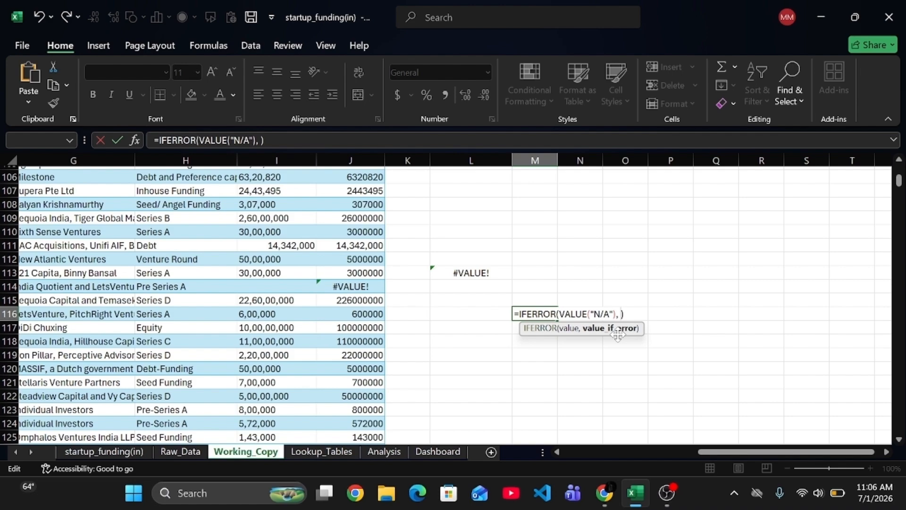
pyautogui.write('"BLANK')
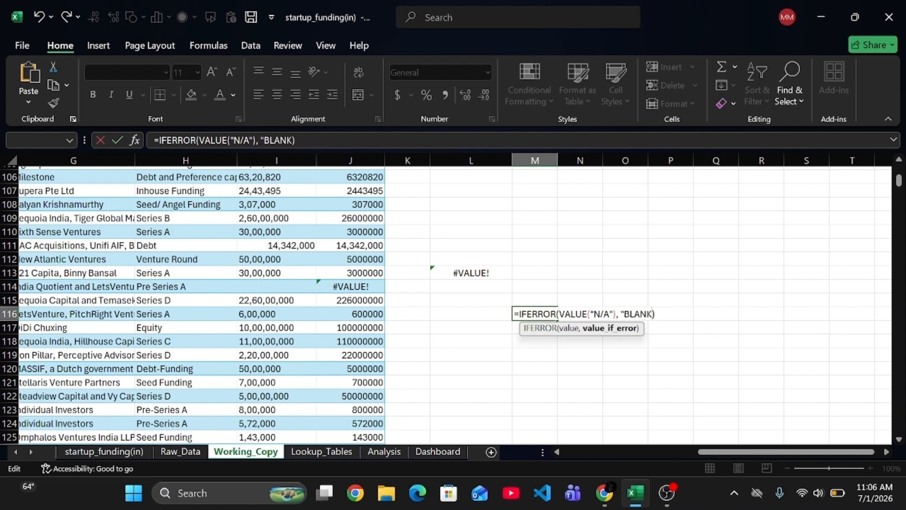
pyautogui.write('"')
pyautogui.press('Return')
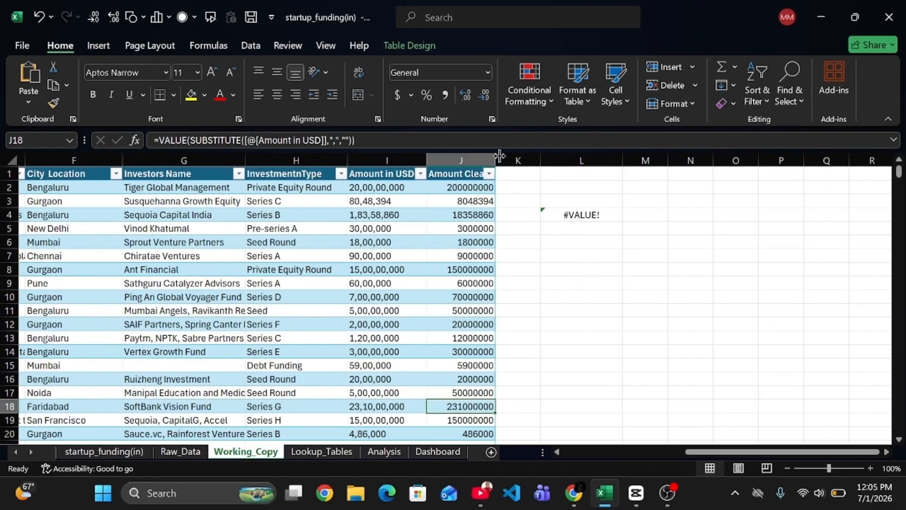
# - Widen the Amount Clean column and change its formula, from J2, to =IFERROR(VALUE(SUBSTITUTE([@[Amount in USD]],",","")), "")
pyautogui.moveTo(498, 152); pyautogui.dragTo(561, 152)
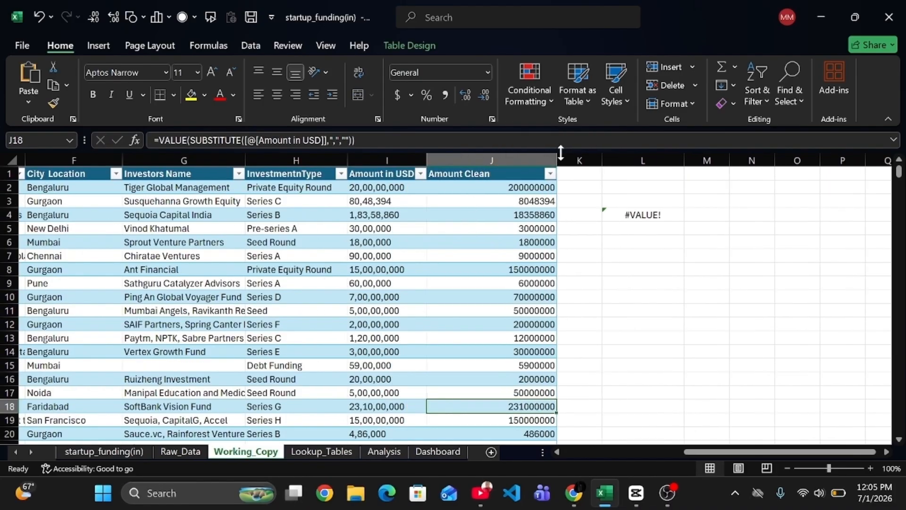
pyautogui.click(480, 188)
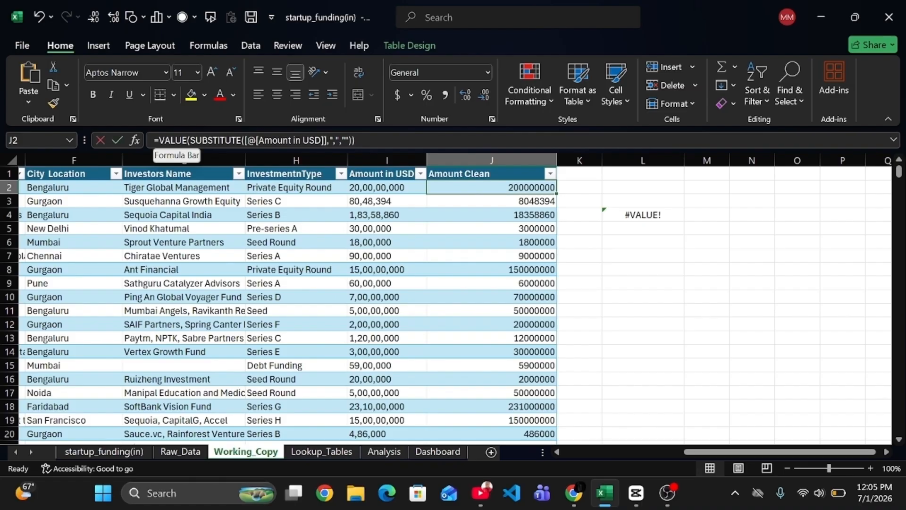
pyautogui.click(159, 140)
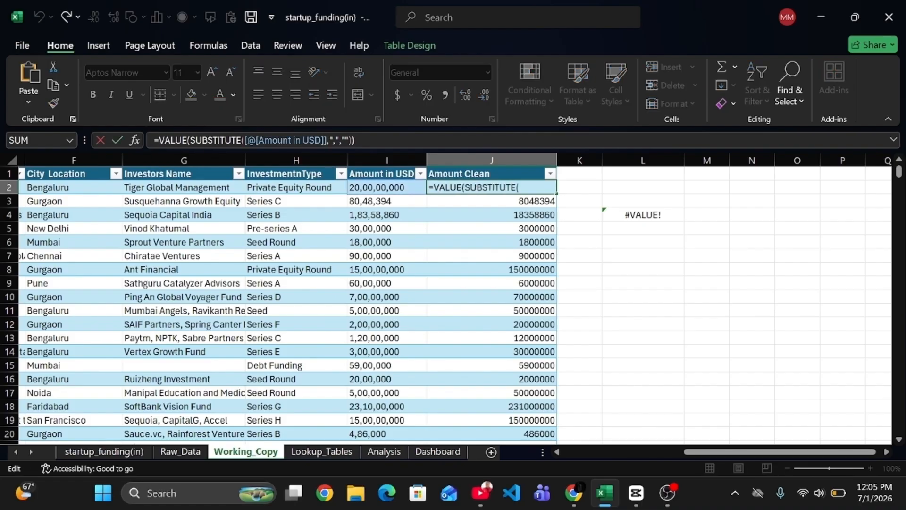
pyautogui.write('IFE')
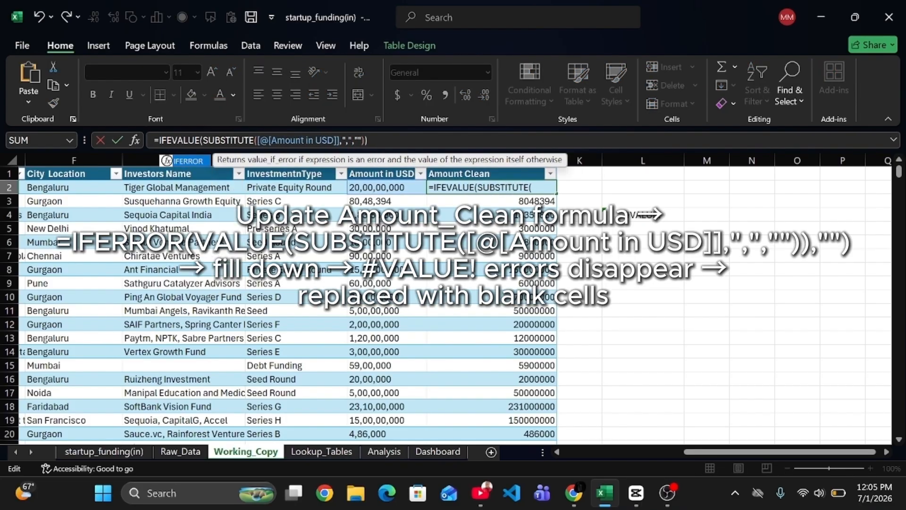
pyautogui.write('RROR')
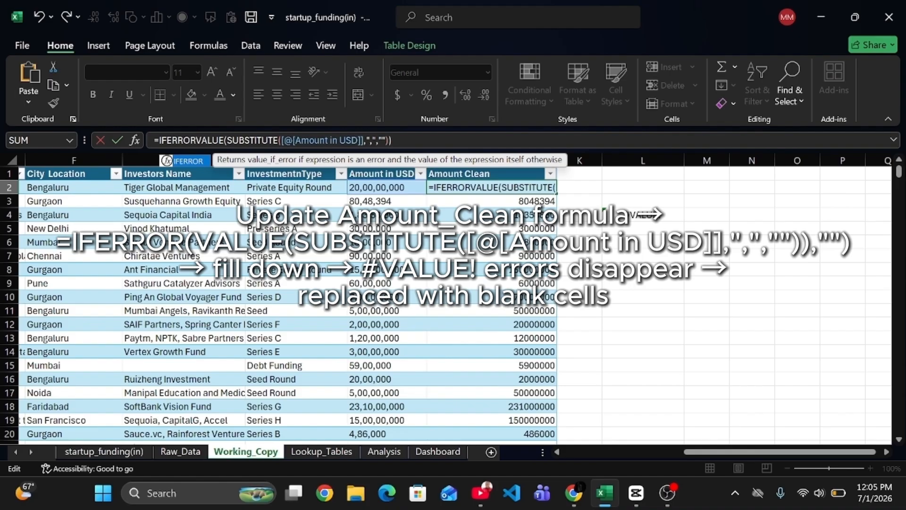
pyautogui.write('(')
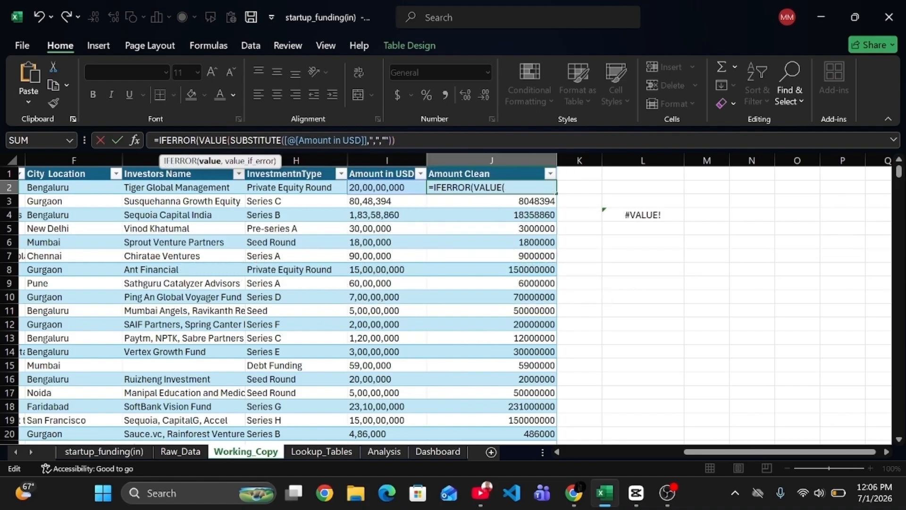
pyautogui.press('End')
pyautogui.write(',')
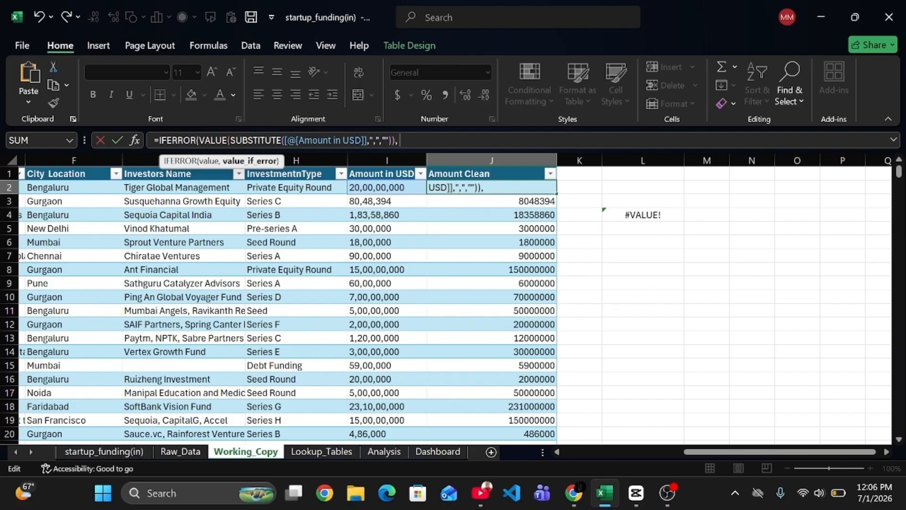
pyautogui.write(' "")')
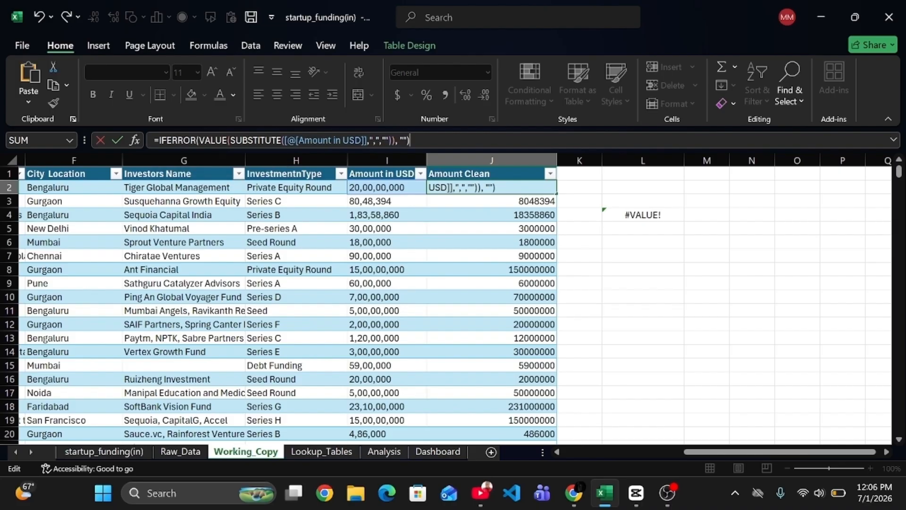
pyautogui.press('Return')
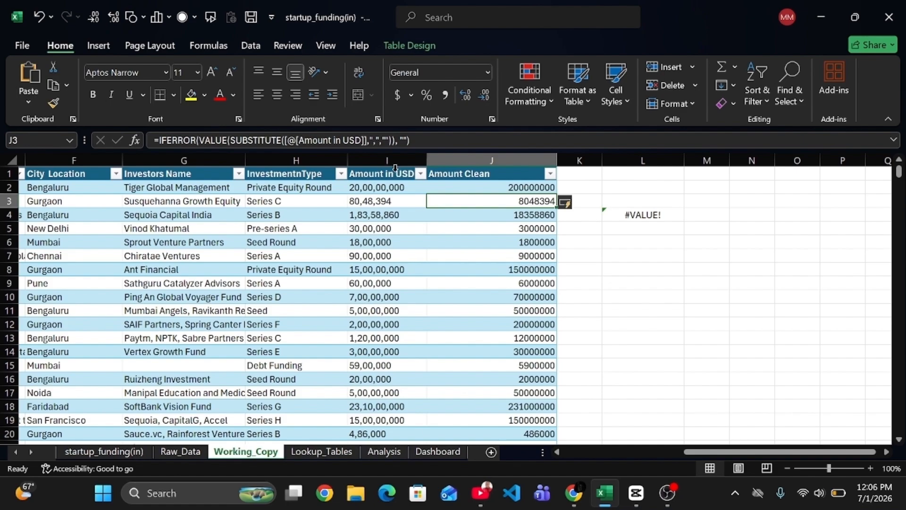
# - Look down the Amount Clean column to row 166 and check how rows with missing or N/A amounts are converted
pyautogui.scroll(-5, 451, 286)
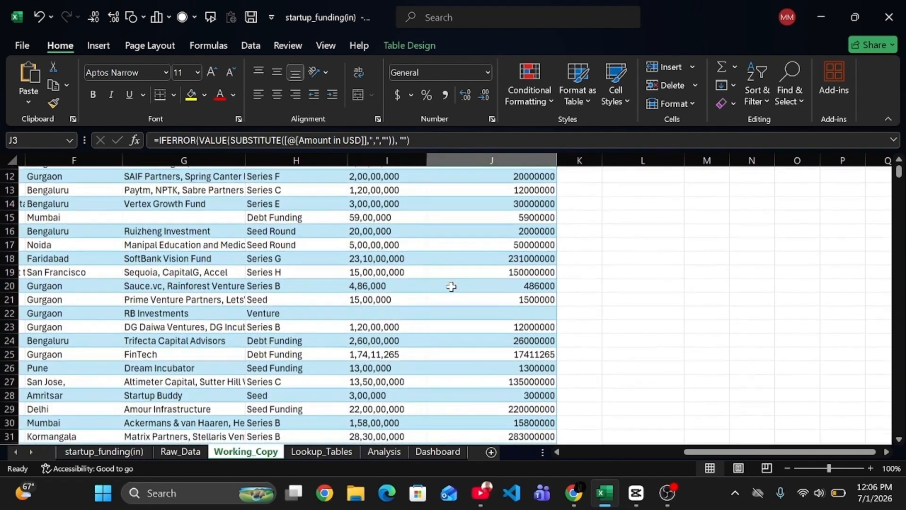
pyautogui.scroll(-4, 452, 287)
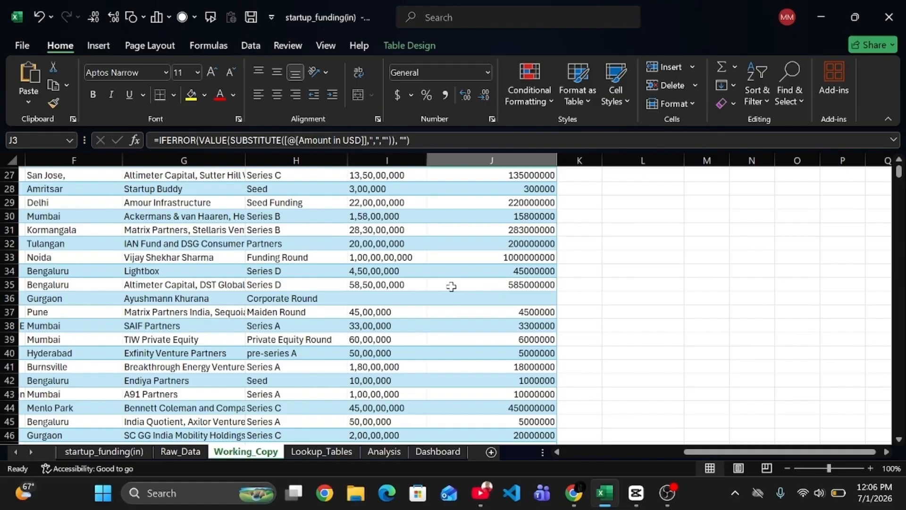
pyautogui.scroll(-2, 451, 286)
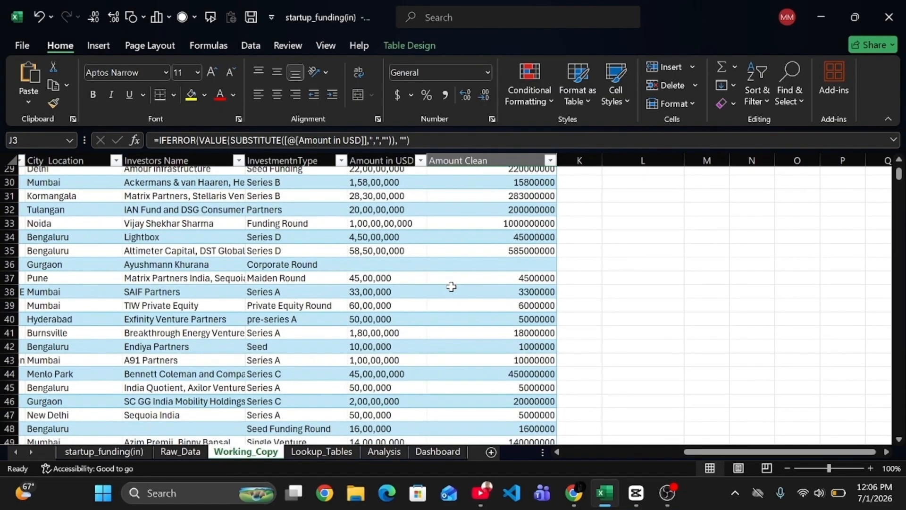
pyautogui.scroll(-8, 451, 287)
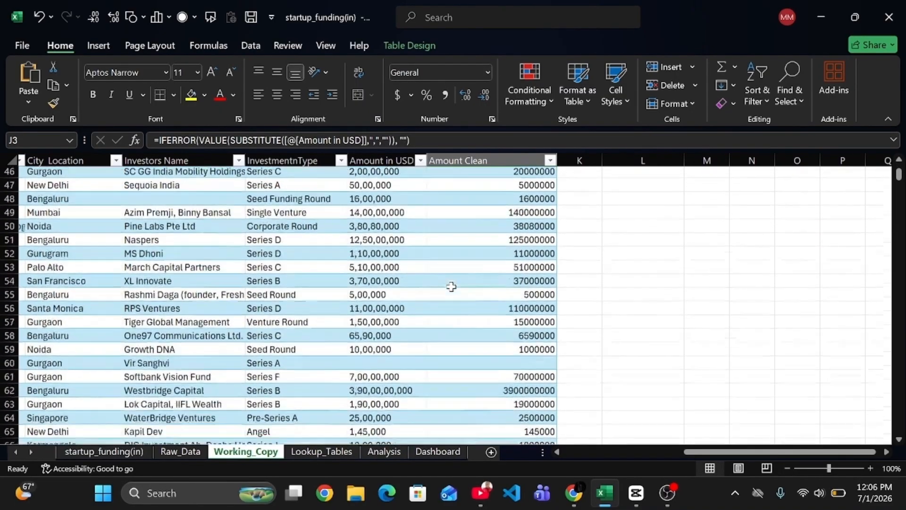
pyautogui.scroll(-1, 452, 286)
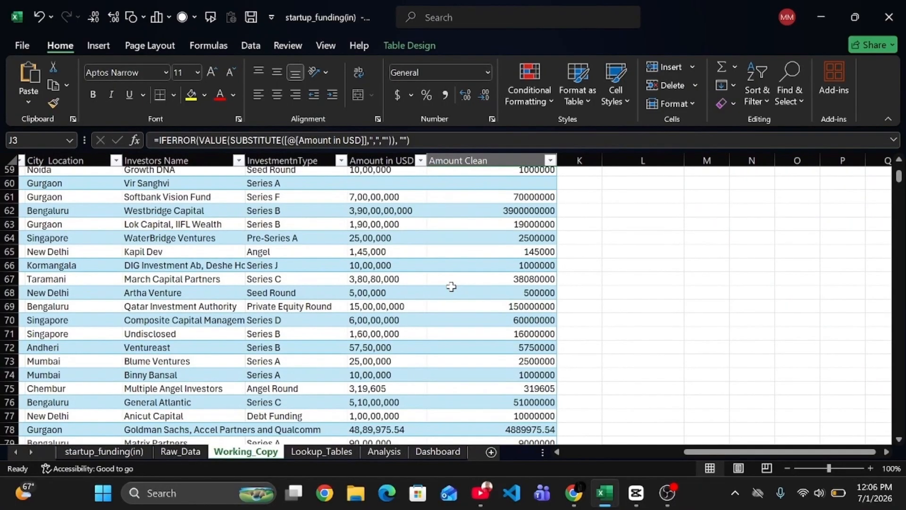
pyautogui.scroll(-7, 451, 287)
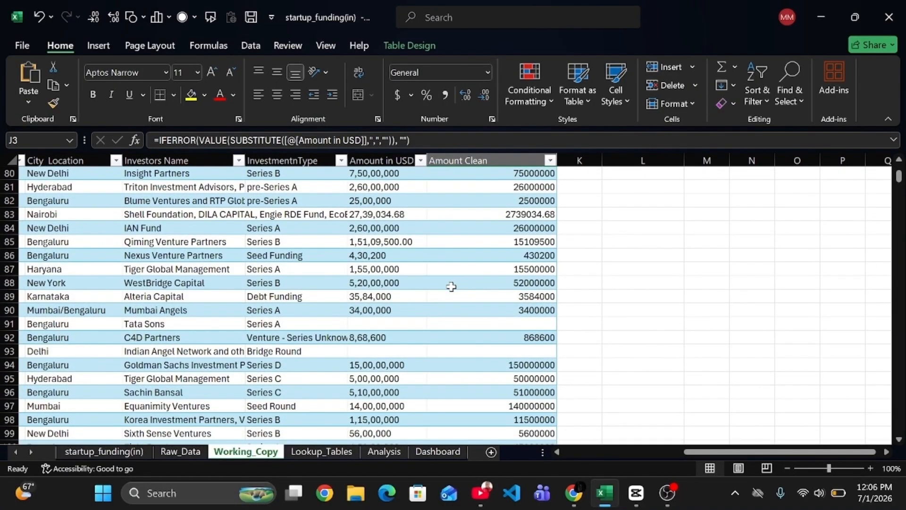
pyautogui.scroll(-3, 452, 287)
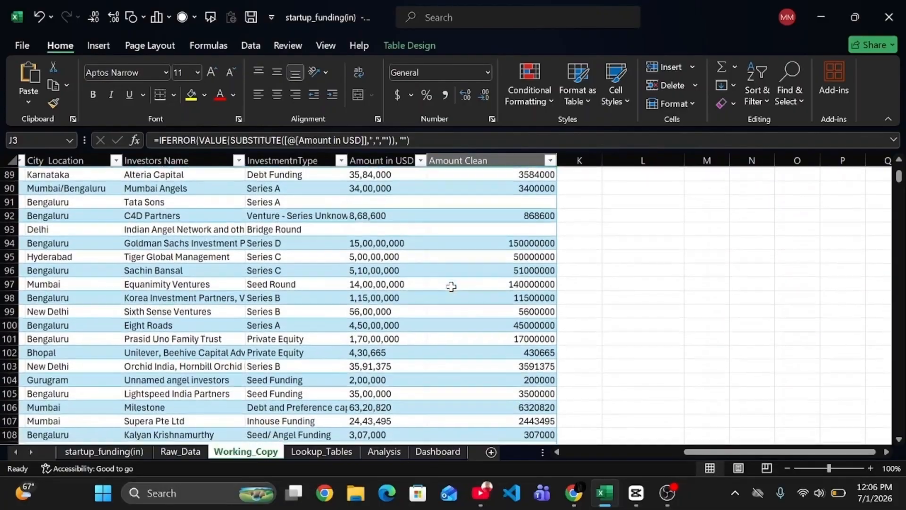
pyautogui.scroll(-4, 452, 286)
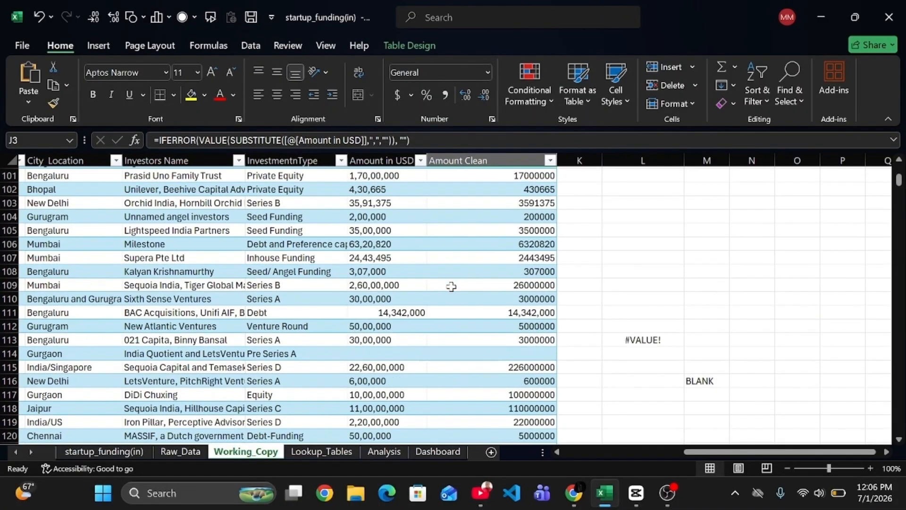
pyautogui.scroll(-2, 452, 286)
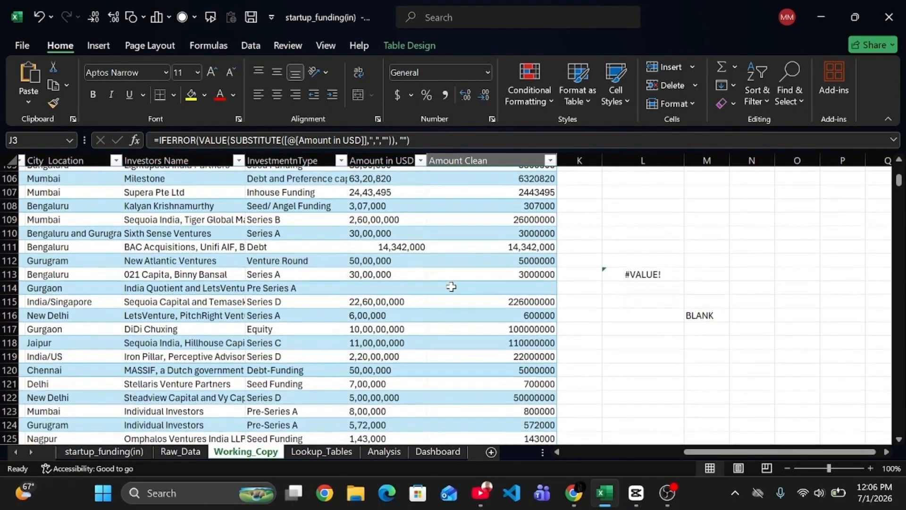
pyautogui.scroll(-5, 452, 287)
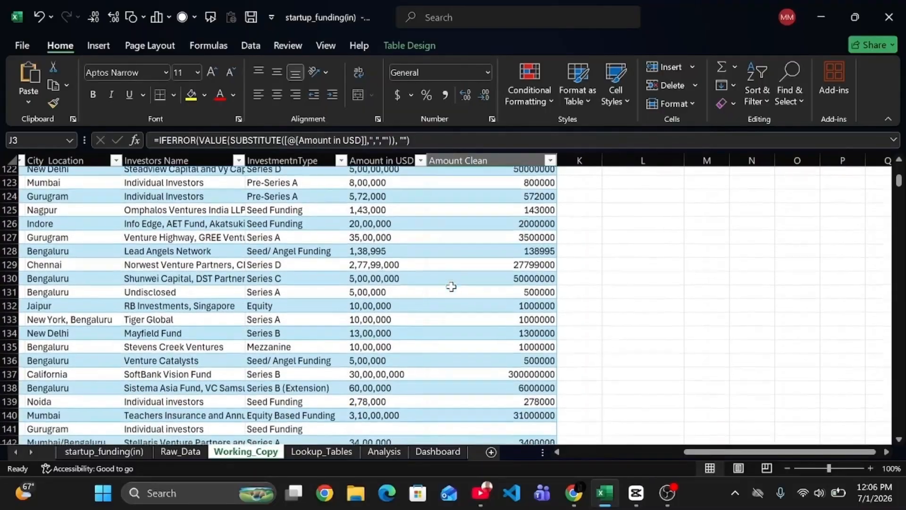
pyautogui.scroll(-1, 452, 287)
pyautogui.scroll(-1, 451, 286)
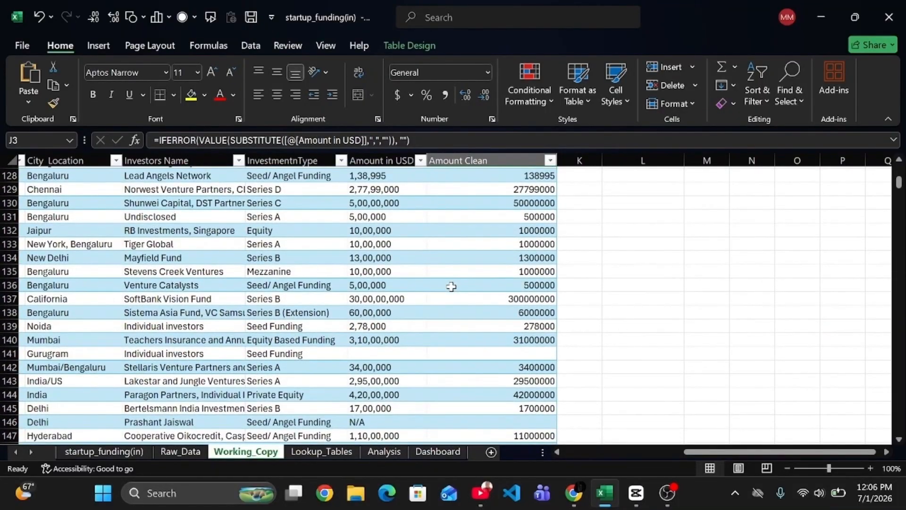
pyautogui.scroll(-1, 451, 286)
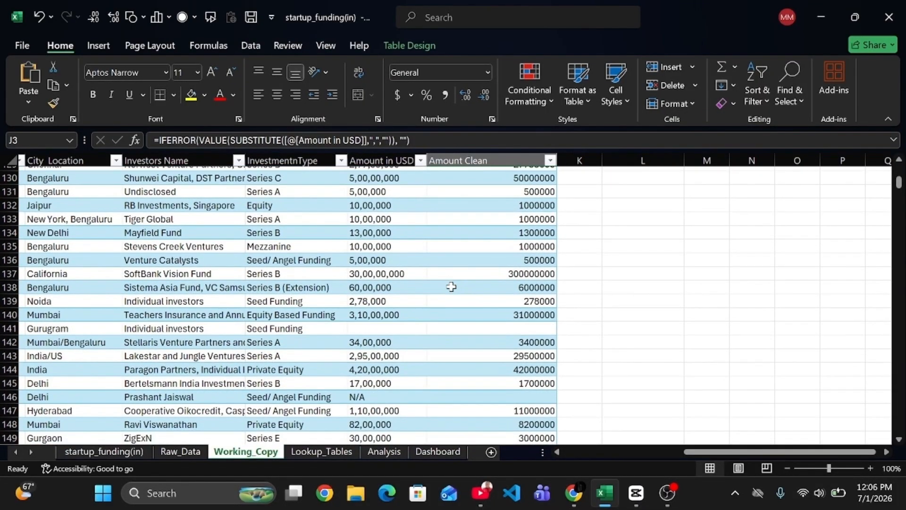
pyautogui.scroll(-2, 451, 286)
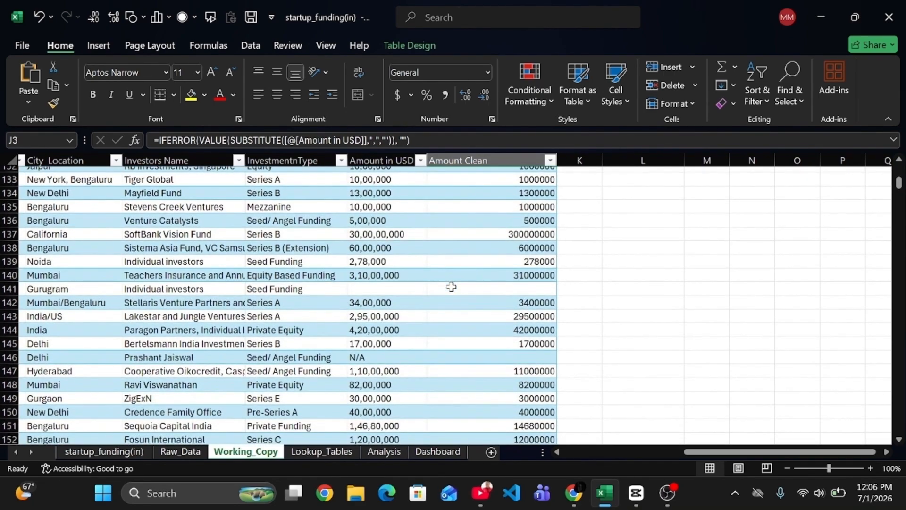
pyautogui.scroll(-5, 451, 287)
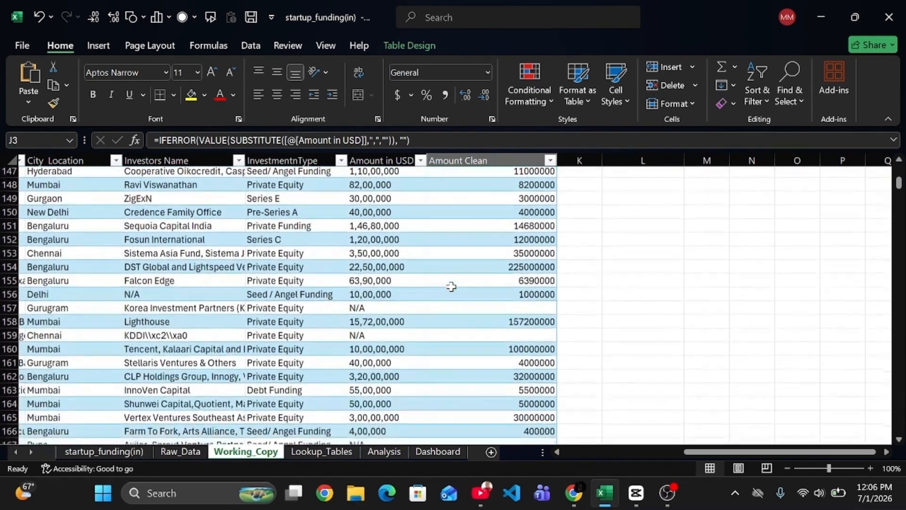
# - Examine the Amount Clean column's filter values through to the end of the list for error or blank entries, without applying a filter
pyautogui.hotkey('ctrl', 'BackSpace')
pyautogui.click(502, 184)
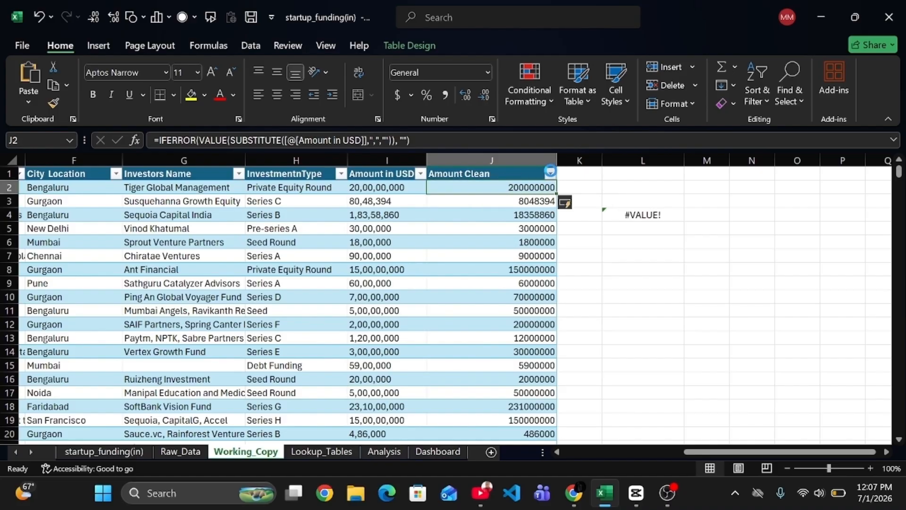
pyautogui.click(551, 172)
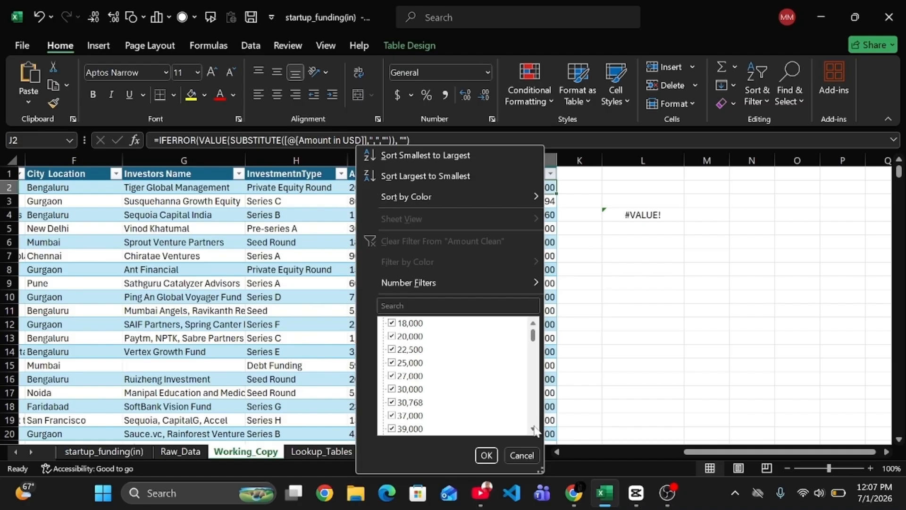
pyautogui.scroll(-3, 535, 431)
pyautogui.scroll(-5, 535, 431)
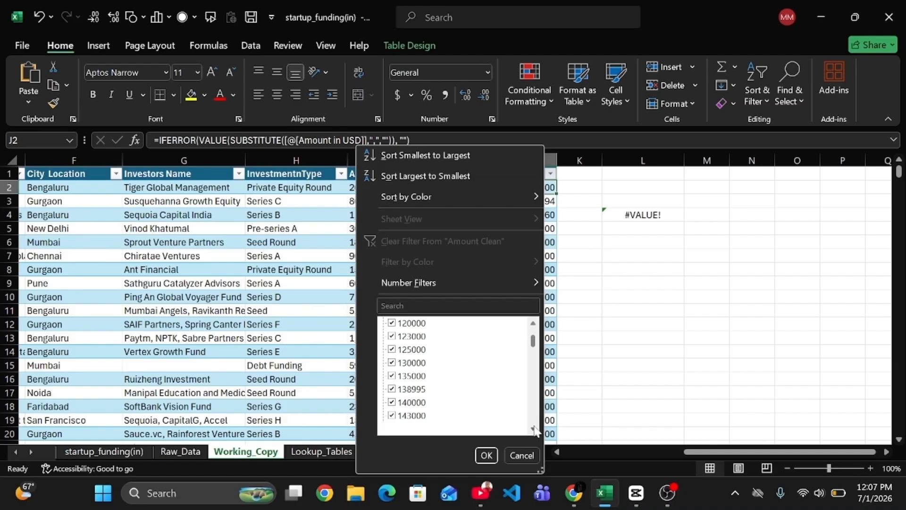
pyautogui.scroll(-5, 535, 426)
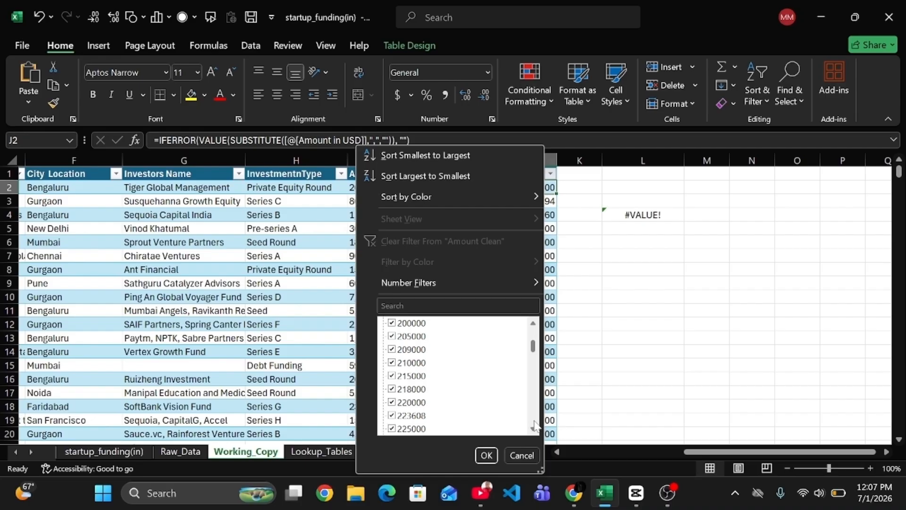
pyautogui.scroll(-15, 535, 426)
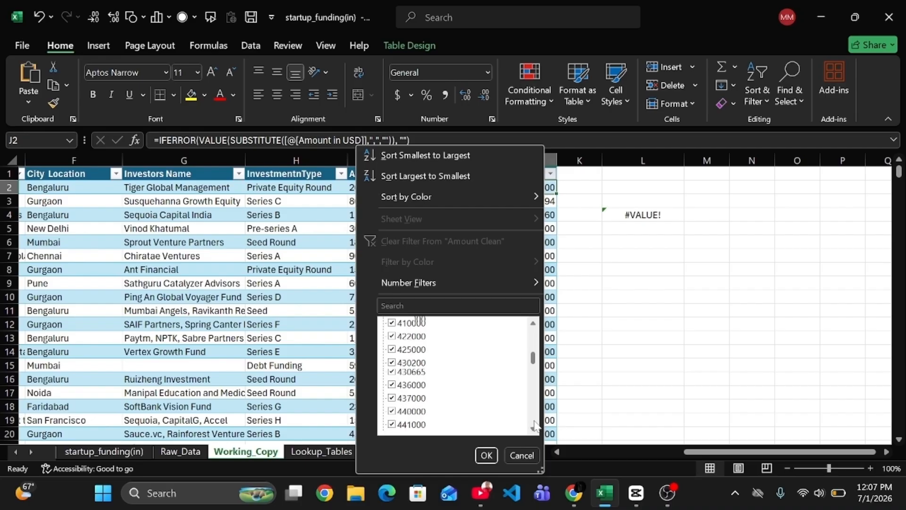
pyautogui.scroll(-20, 535, 426)
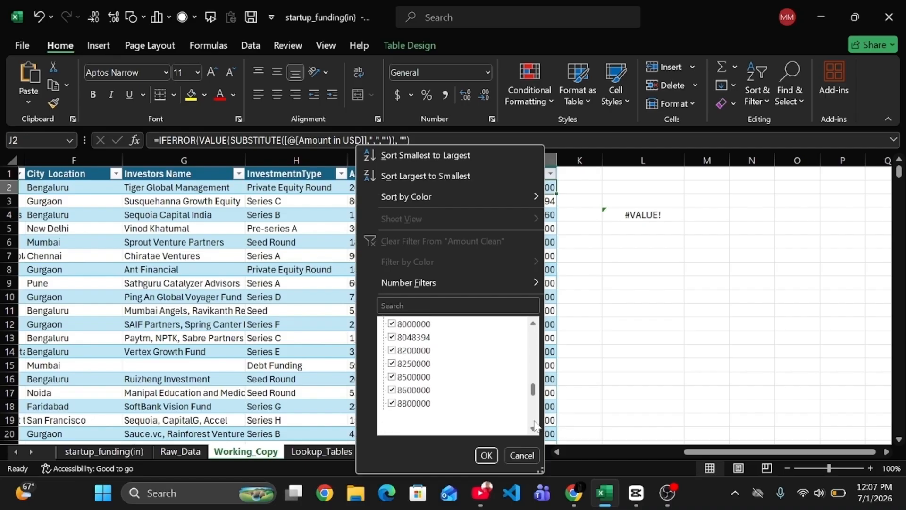
pyautogui.scroll(-10, 535, 426)
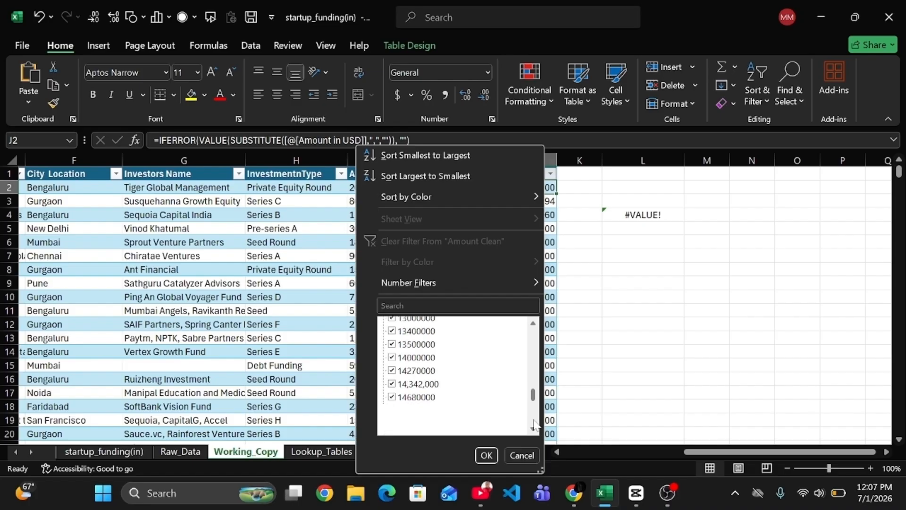
pyautogui.scroll(-15, 534, 426)
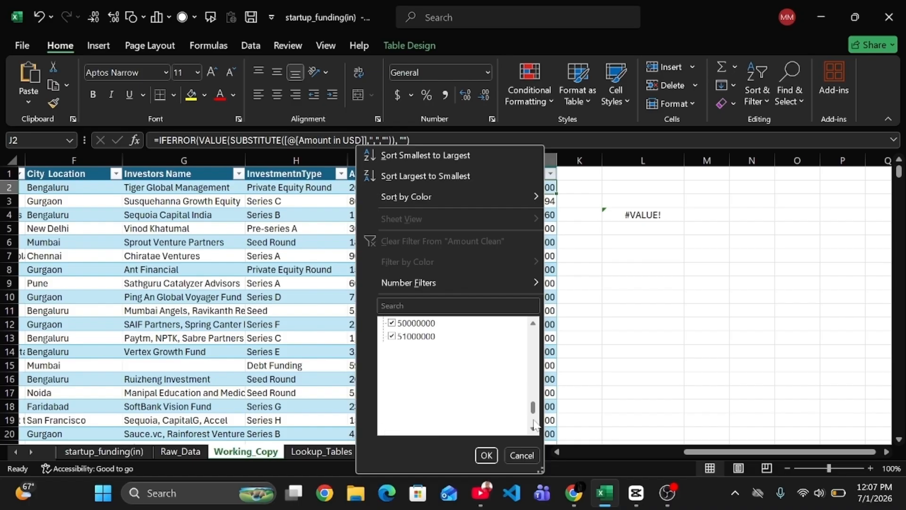
pyautogui.scroll(-10, 535, 425)
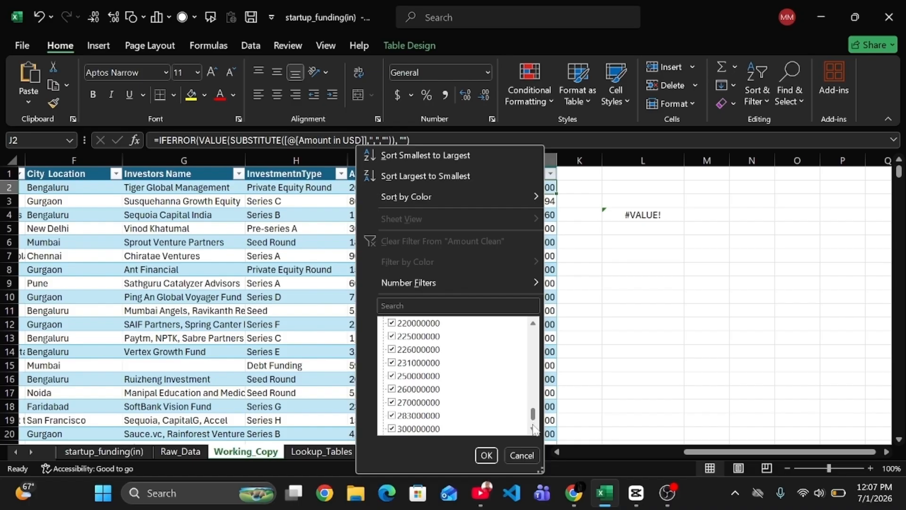
pyautogui.scroll(-4, 534, 428)
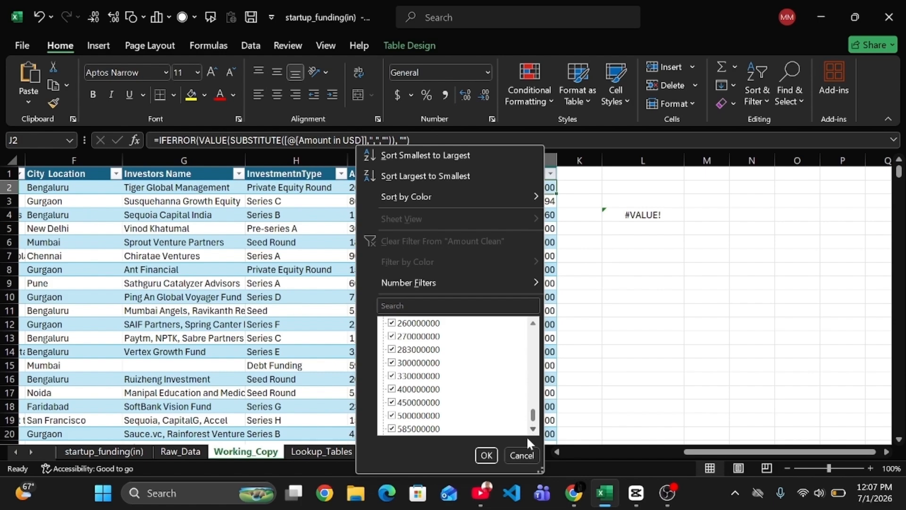
pyautogui.scroll(-2, 533, 431)
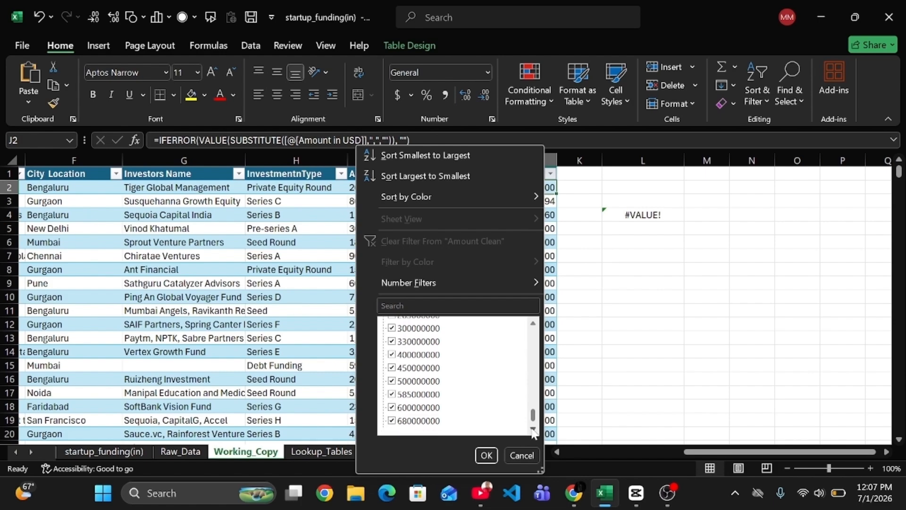
pyautogui.scroll(-6, 533, 431)
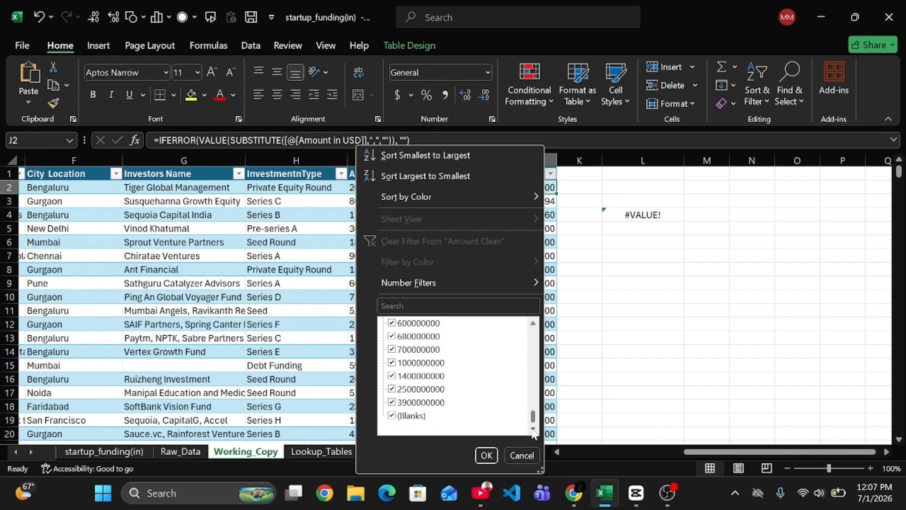
pyautogui.click(525, 455)
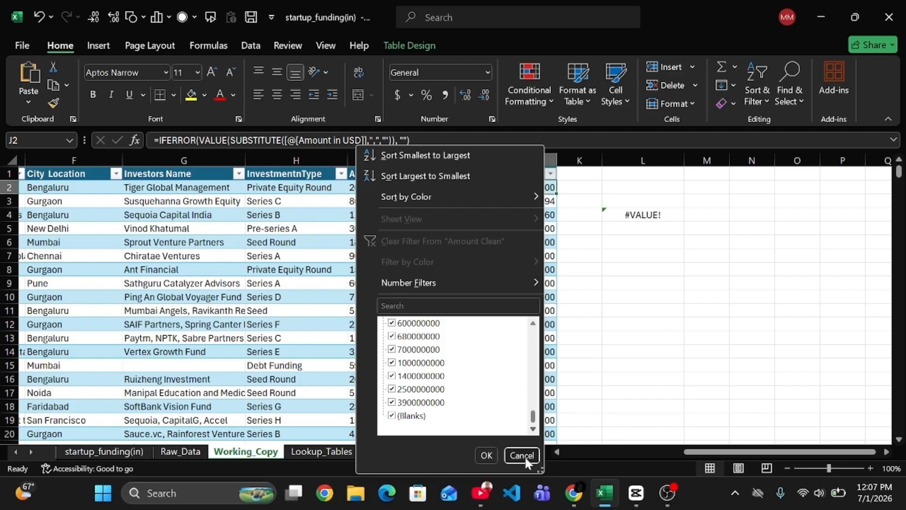